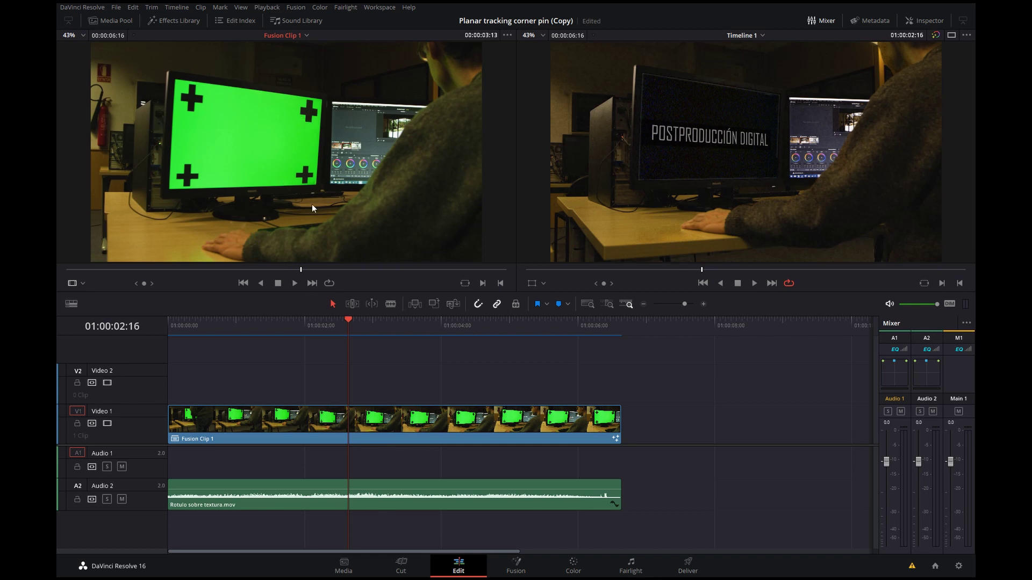
Step: Scrub the edited timeline and source clip to review the composite, stopping at 01:00:03:03
{"action": "left_click_drag", "start_coordinate": [347, 320], "coordinate": [321, 321]}
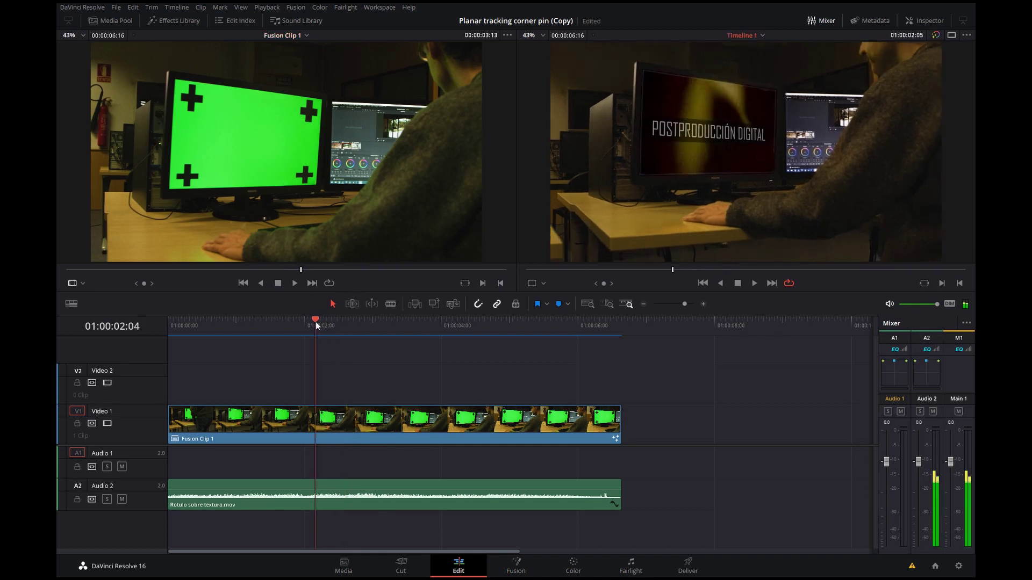
{"action": "mouse_move", "coordinate": [252, 270]}
{"action": "left_mouse_down"}
{"action": "mouse_move", "coordinate": [215, 269]}
{"action": "mouse_move", "coordinate": [226, 269]}
{"action": "left_mouse_up"}
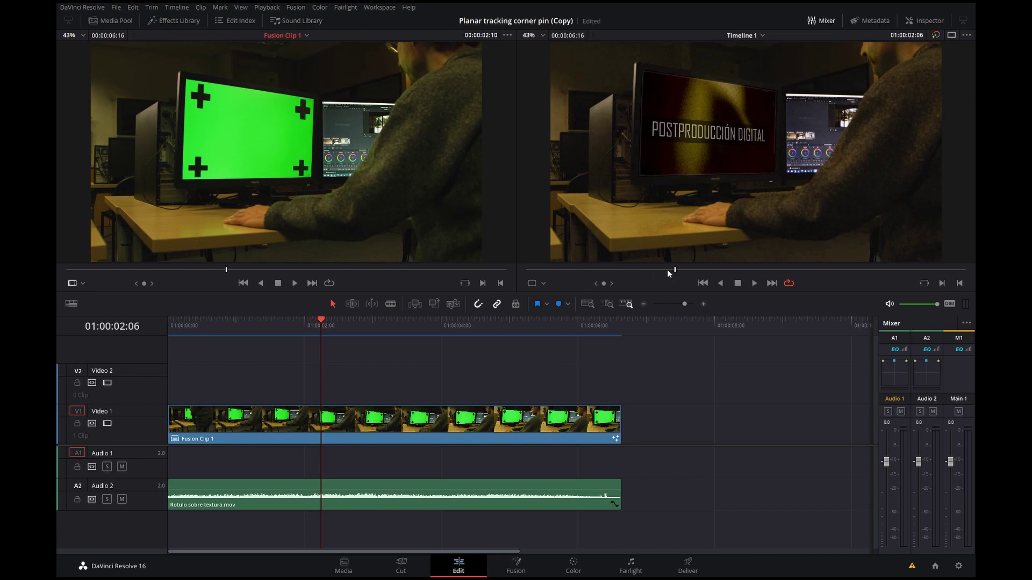
{"action": "mouse_move", "coordinate": [671, 272]}
{"action": "left_mouse_down"}
{"action": "mouse_move", "coordinate": [754, 270]}
{"action": "mouse_move", "coordinate": [663, 267]}
{"action": "mouse_move", "coordinate": [782, 273]}
{"action": "mouse_move", "coordinate": [694, 265]}
{"action": "mouse_move", "coordinate": [763, 269]}
{"action": "left_mouse_up"}
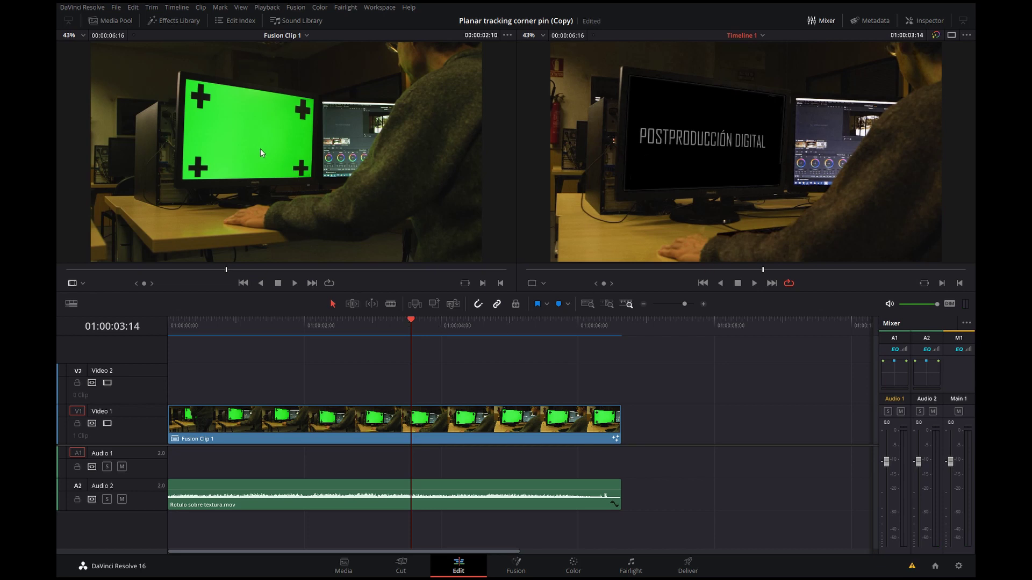
{"action": "left_click_drag", "start_coordinate": [412, 322], "coordinate": [192, 332]}
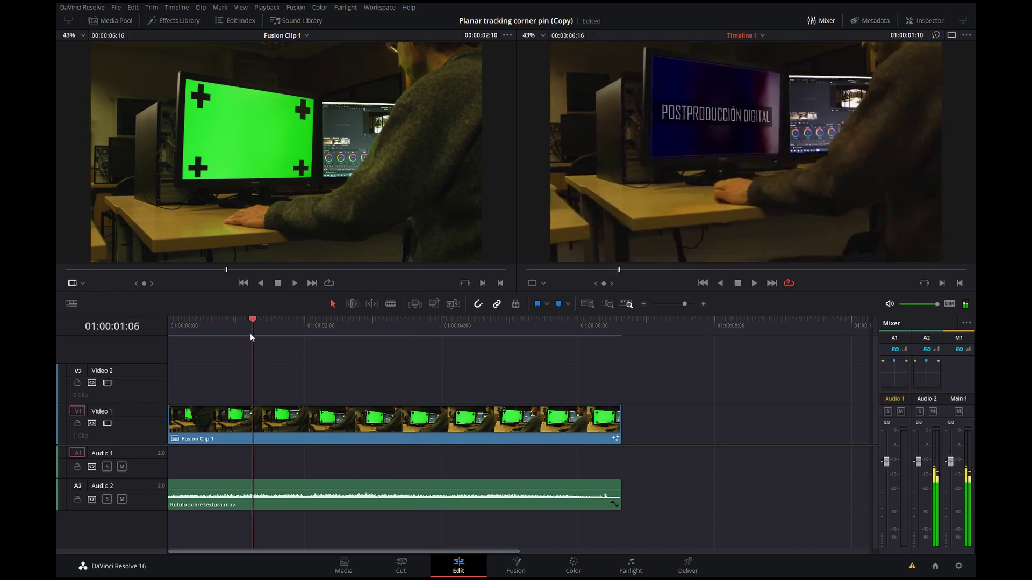
{"action": "left_click_drag", "start_coordinate": [188, 278], "coordinate": [85, 295]}
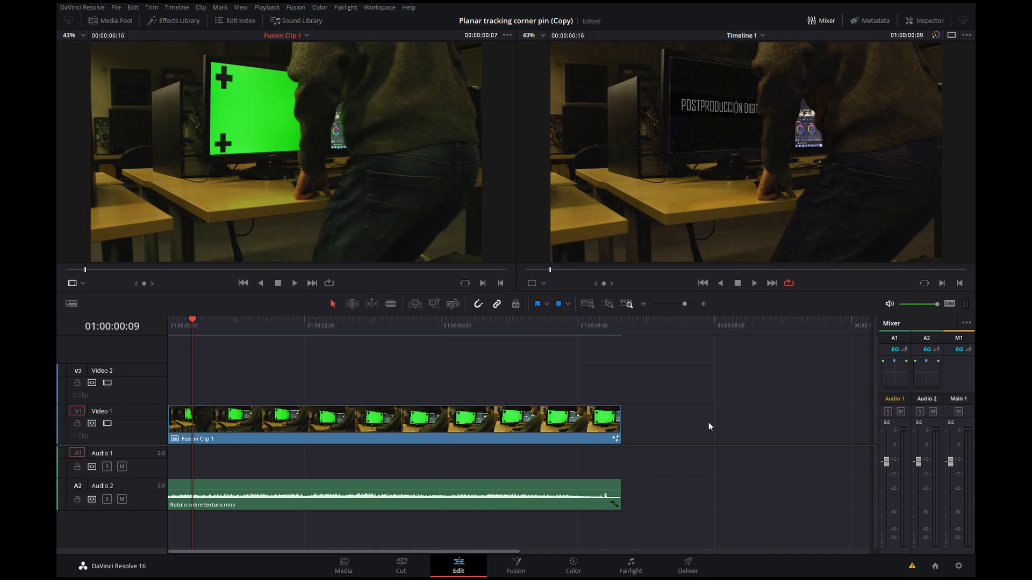
{"action": "left_click", "coordinate": [678, 397]}
{"action": "left_click", "coordinate": [382, 324]}
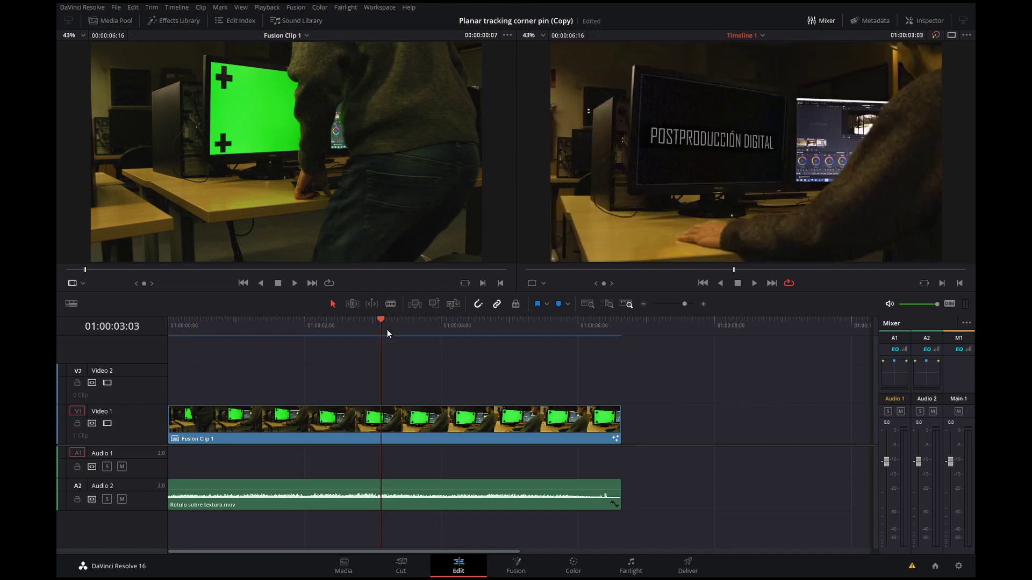
Step: Expand the fondo group in Fusion and check PlanarTracker1's corner pin around frame 7
{"action": "left_click", "coordinate": [518, 568]}
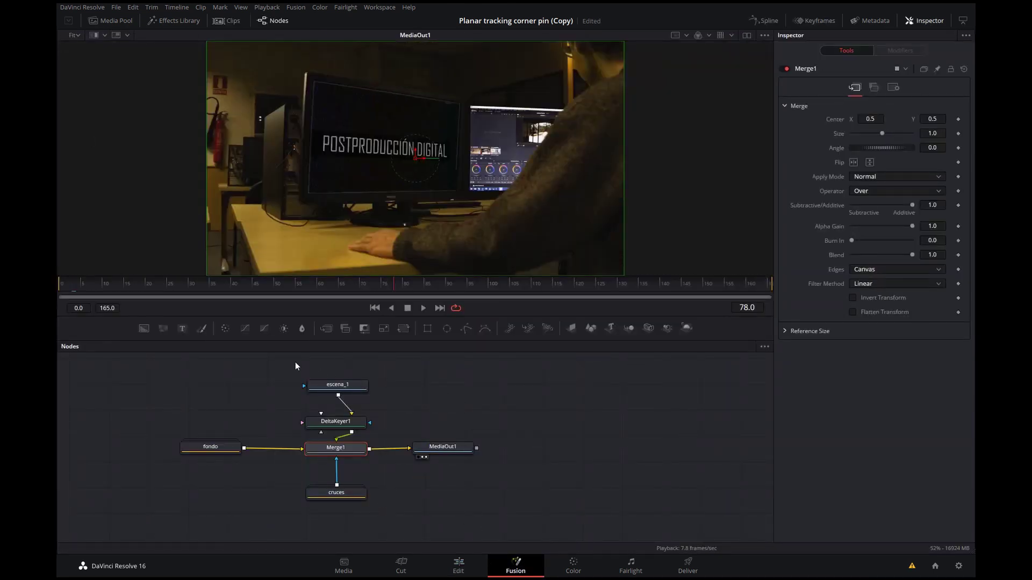
{"action": "double_click", "coordinate": [228, 446]}
{"action": "left_click_drag", "start_coordinate": [233, 446], "coordinate": [203, 412]}
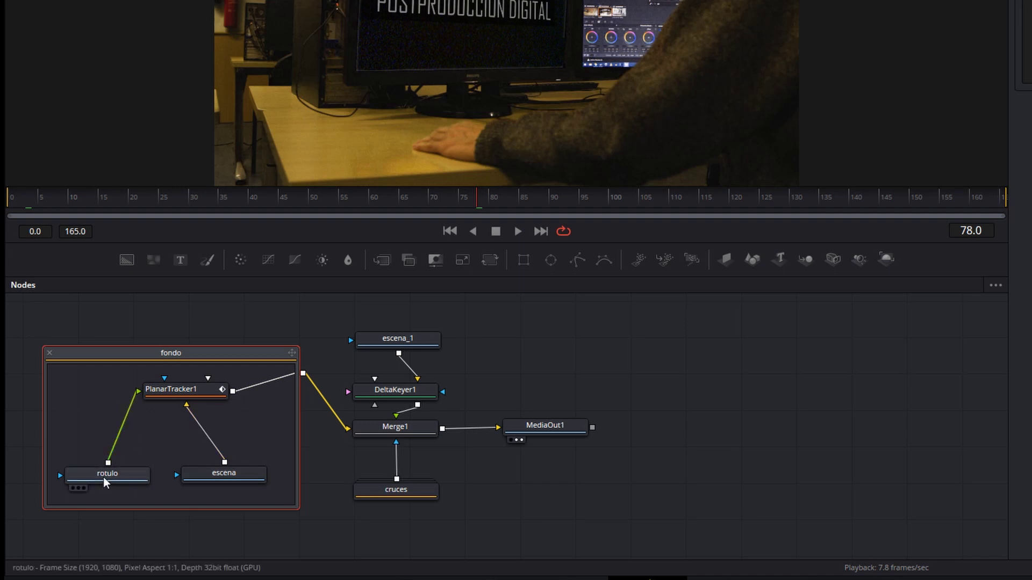
{"action": "left_click", "coordinate": [178, 392]}
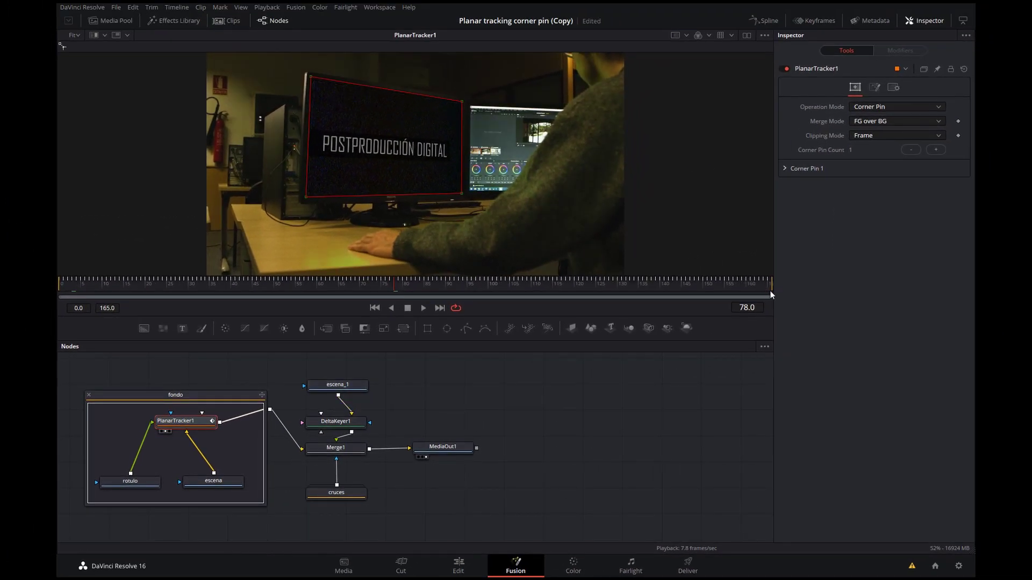
{"action": "left_click", "coordinate": [92, 288]}
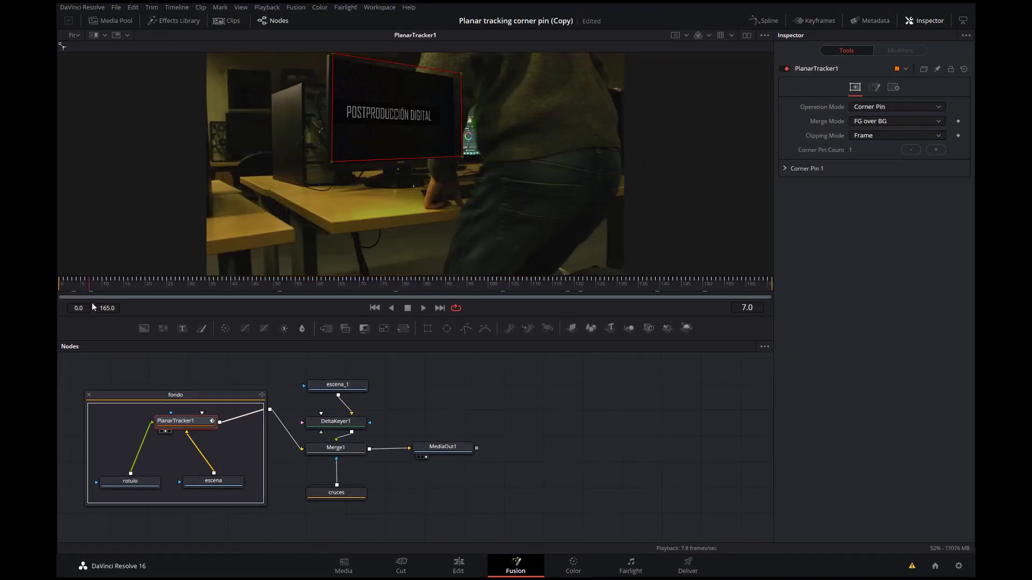
{"action": "key", "text": "Left"}
{"action": "key", "text": "Left"}
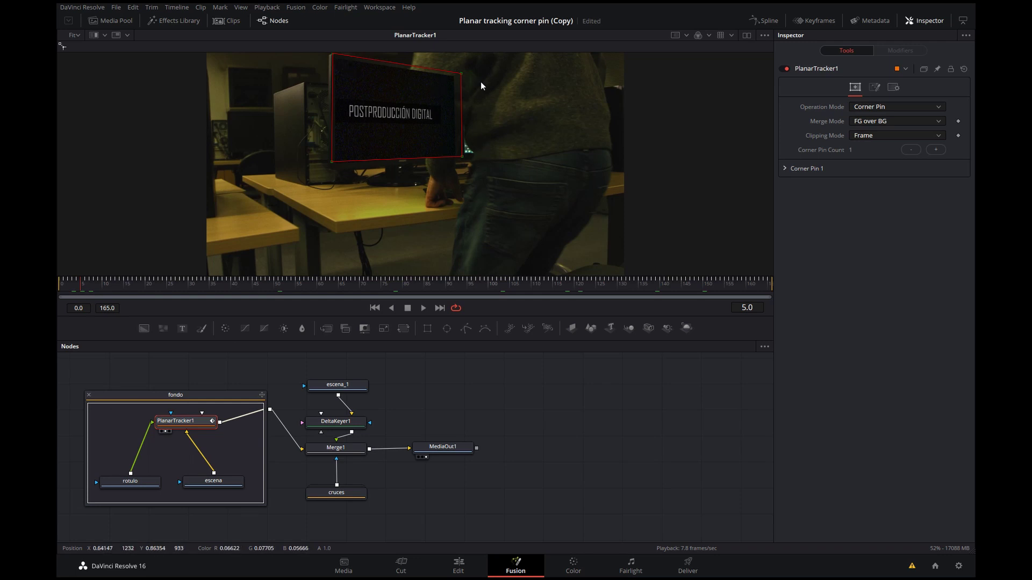
{"action": "mouse_move", "coordinate": [101, 288]}
{"action": "left_mouse_down"}
{"action": "mouse_move", "coordinate": [196, 286]}
{"action": "mouse_move", "coordinate": [140, 285]}
{"action": "left_mouse_up"}
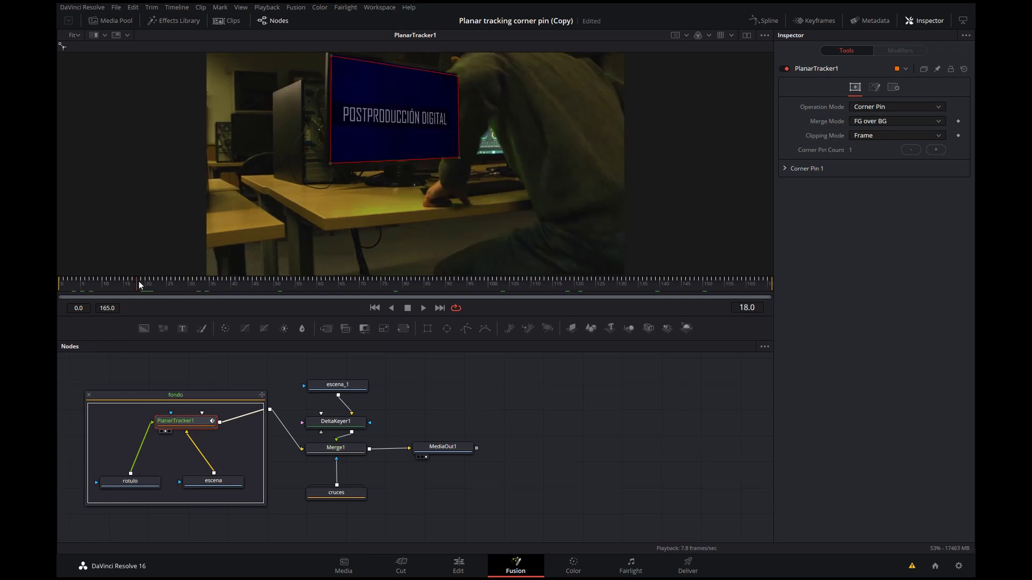
Step: View escena_1, DeltaKeyer1 and Merge1 in turn to compare footage, key and composite
{"action": "left_click", "coordinate": [349, 390]}
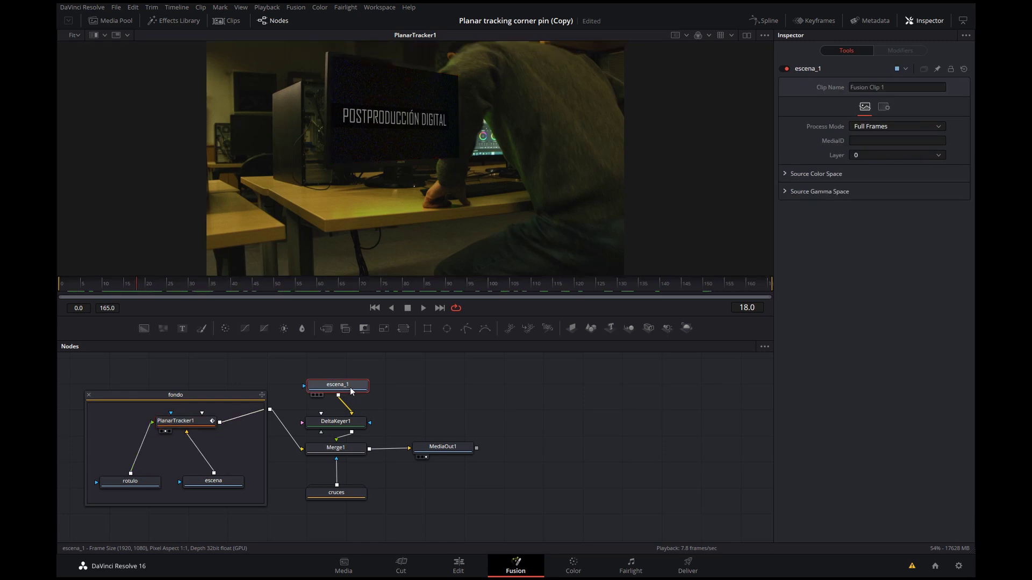
{"action": "key", "text": "1"}
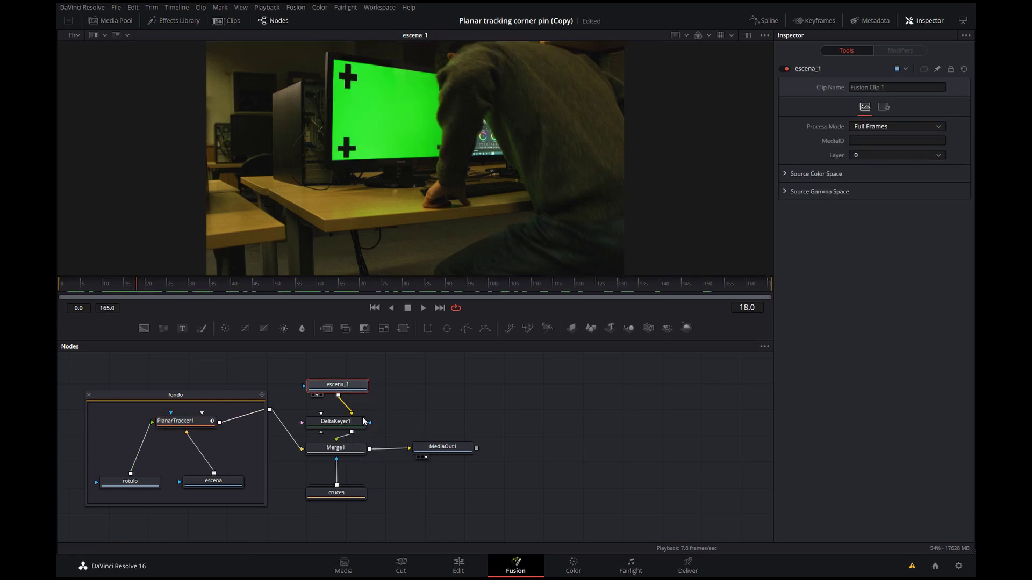
{"action": "left_click", "coordinate": [334, 424]}
{"action": "key", "text": "1"}
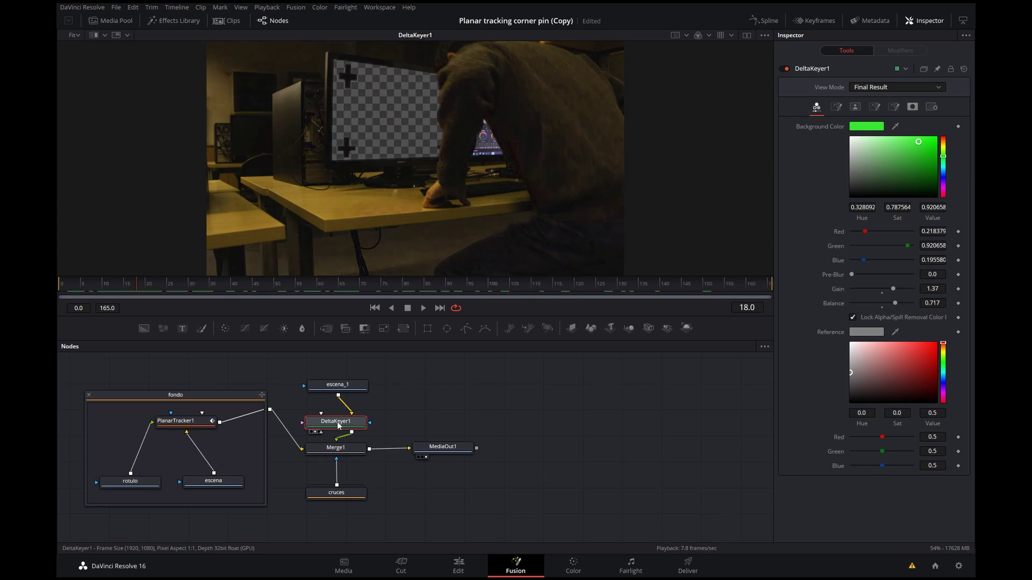
{"action": "left_click", "coordinate": [342, 453]}
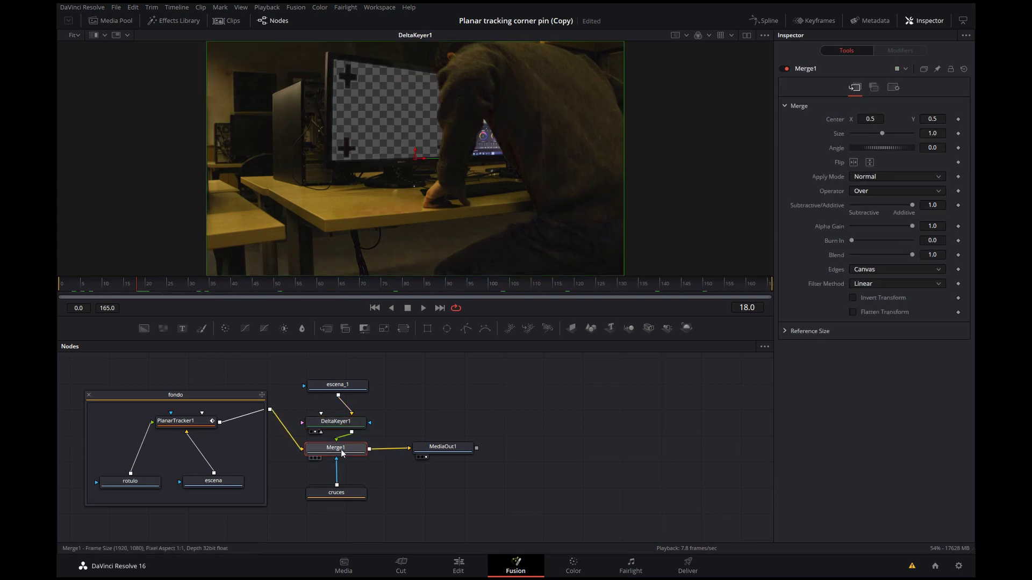
{"action": "key", "text": "1"}
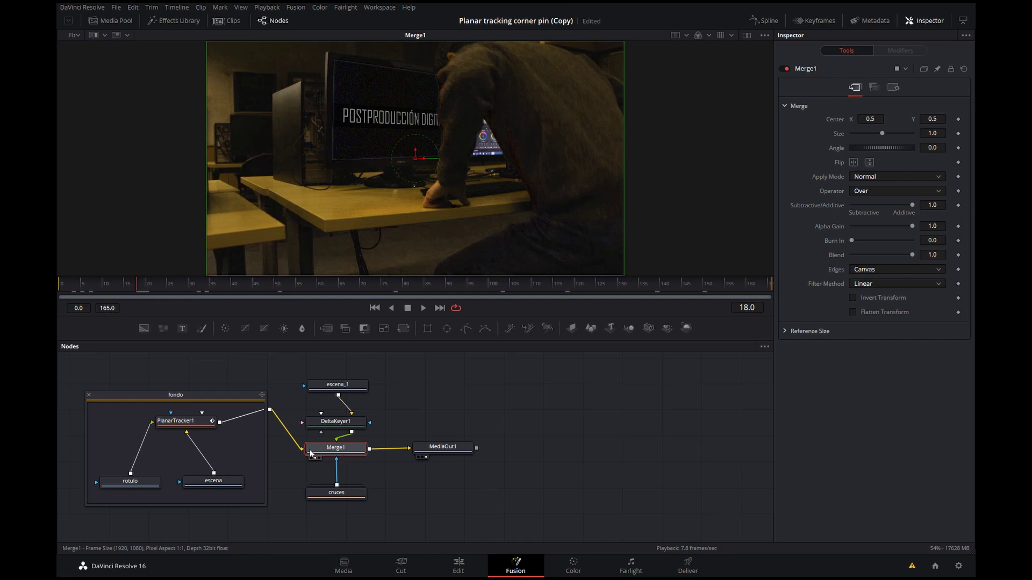
Step: Recheck escena_1 against the Merge1 composite, then expand the cruces group
{"action": "left_click", "coordinate": [340, 386]}
{"action": "key", "text": "1"}
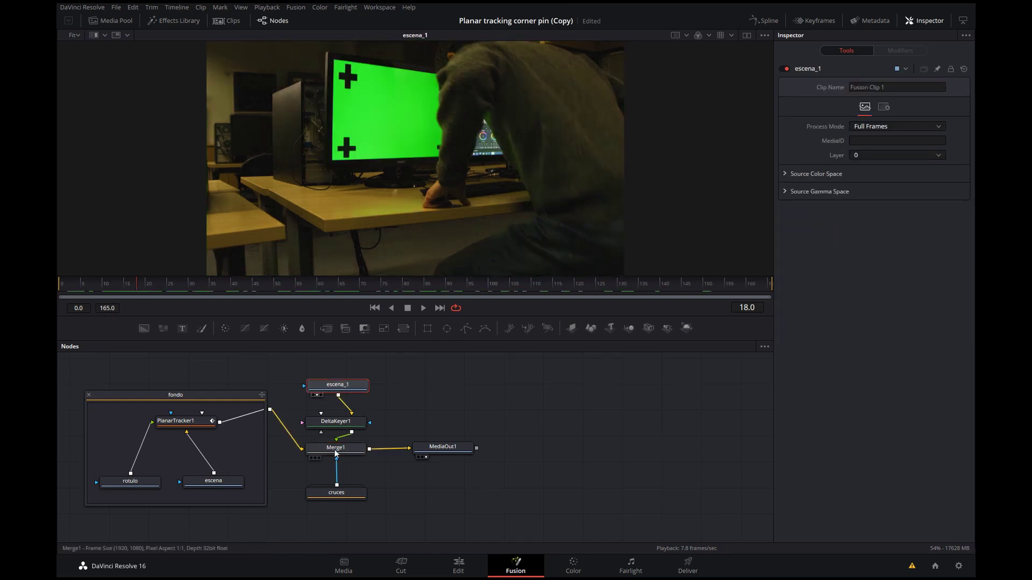
{"action": "left_click", "coordinate": [338, 449]}
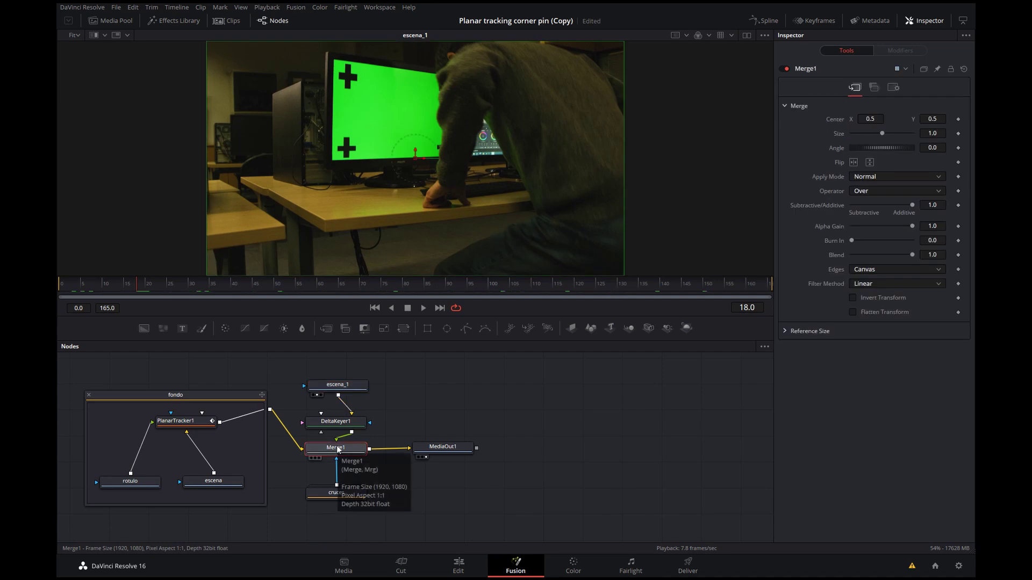
{"action": "key", "text": "1"}
{"action": "left_click", "coordinate": [516, 414]}
{"action": "double_click", "coordinate": [338, 494]}
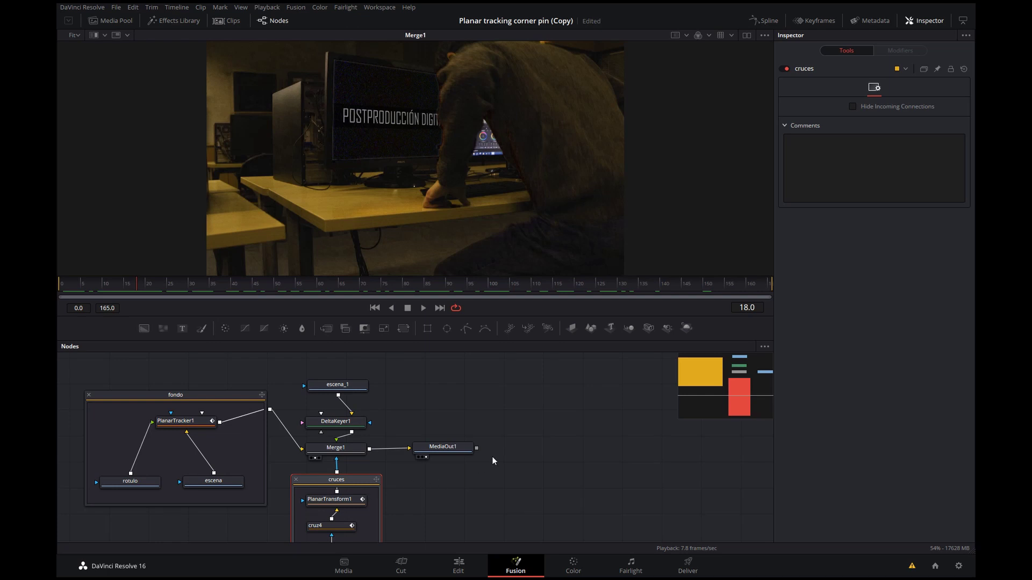
{"action": "left_click", "coordinate": [337, 377]}
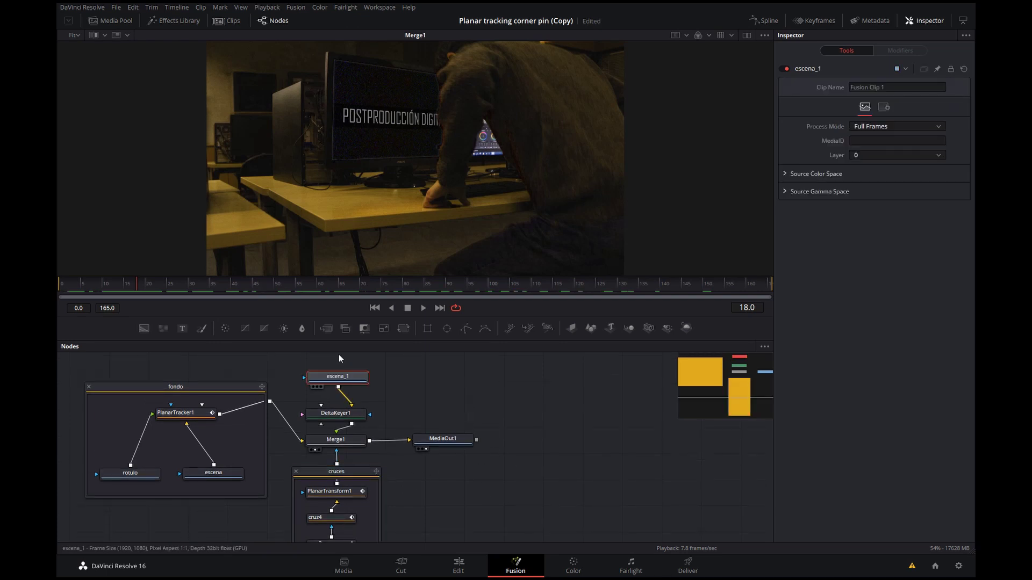
{"action": "key", "text": "1"}
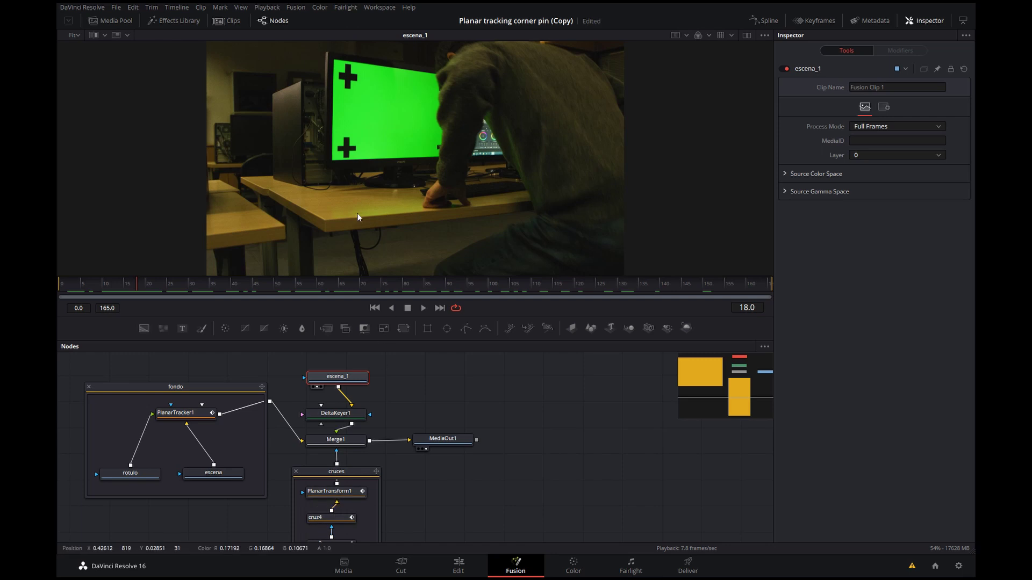
{"action": "left_click", "coordinate": [327, 495]}
{"action": "key", "text": "1"}
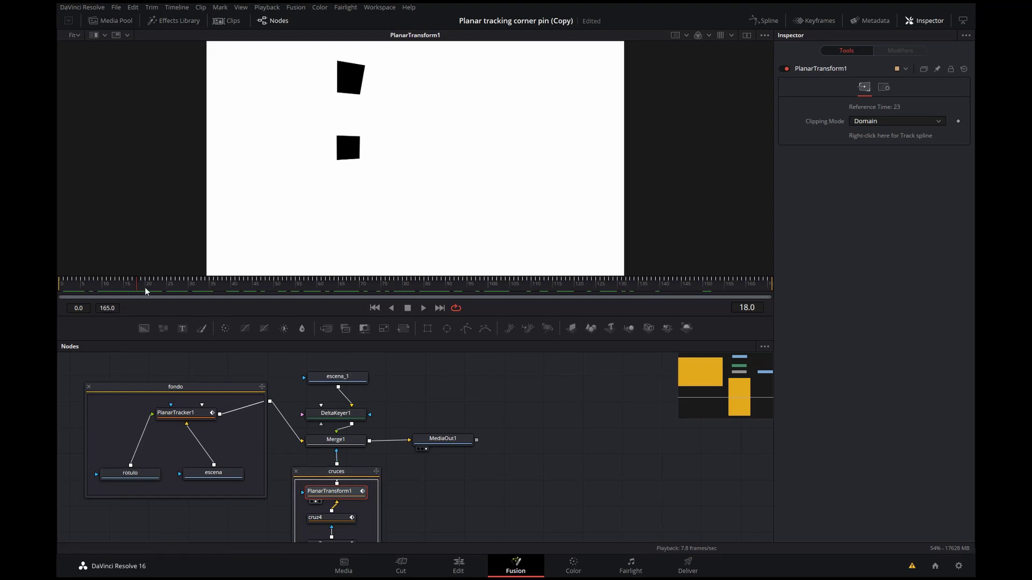
{"action": "left_click_drag", "start_coordinate": [138, 287], "coordinate": [282, 295]}
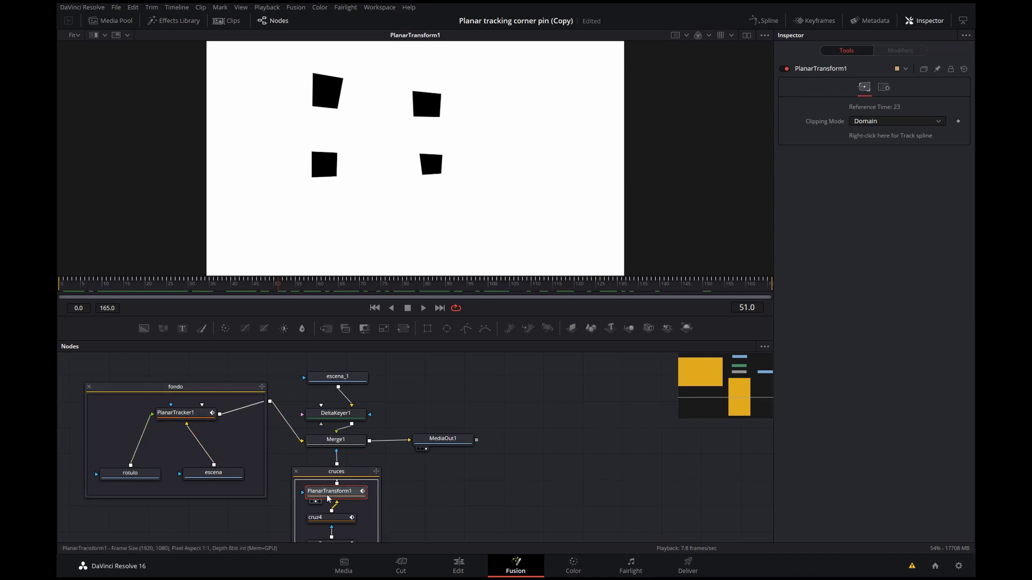
{"action": "left_click_drag", "start_coordinate": [273, 291], "coordinate": [564, 290]}
{"action": "left_click", "coordinate": [355, 440]}
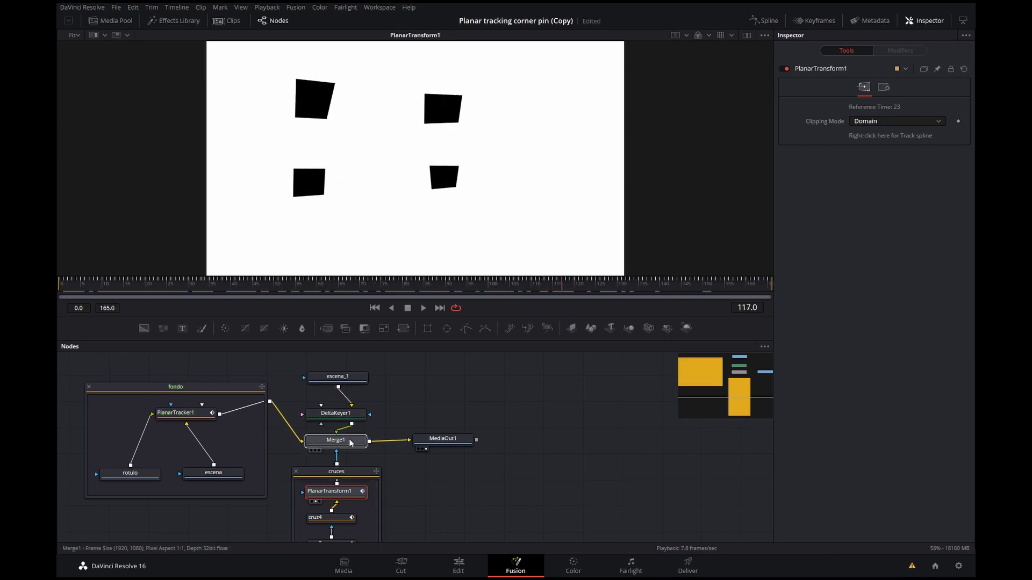
{"action": "key", "text": "1"}
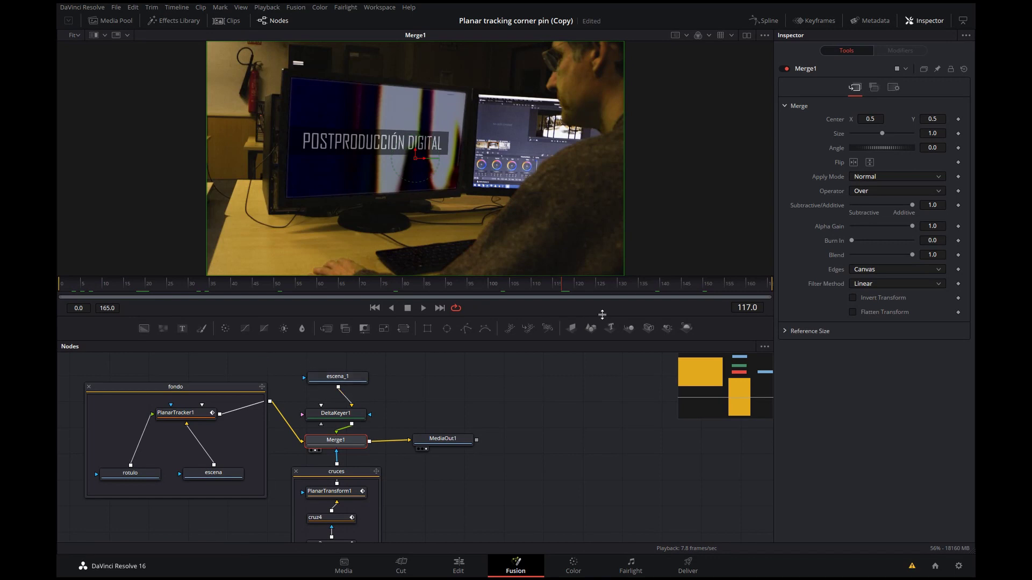
{"action": "left_click", "coordinate": [492, 290]}
{"action": "left_click_drag", "start_coordinate": [488, 295], "coordinate": [76, 290]}
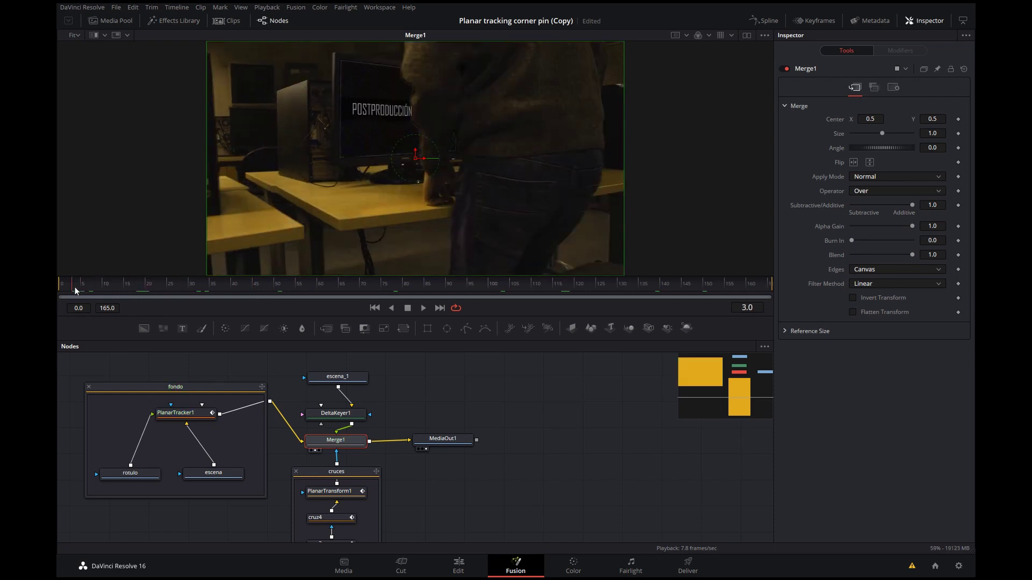
{"action": "left_click", "coordinate": [546, 395]}
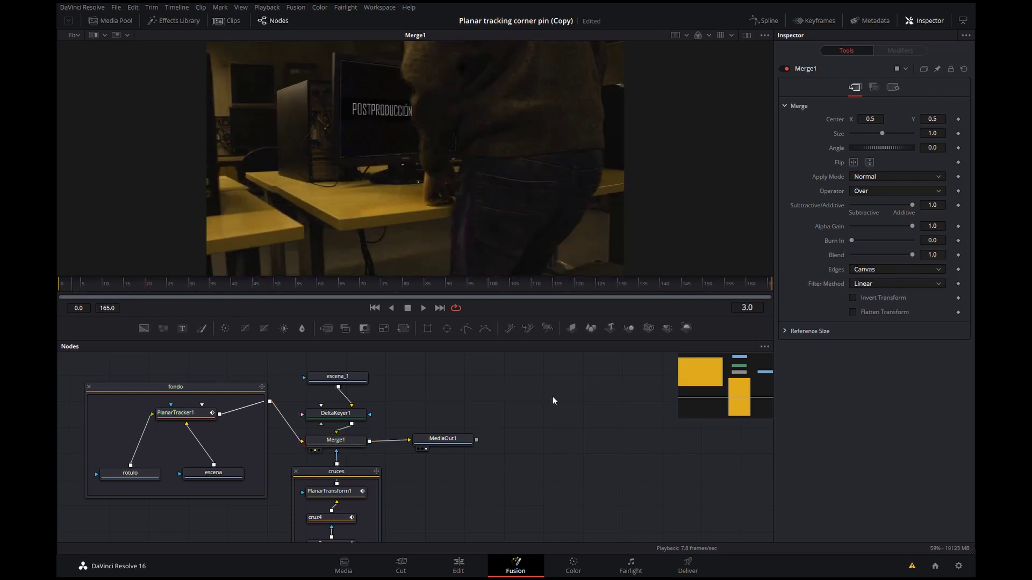
{"action": "left_click", "coordinate": [90, 387]}
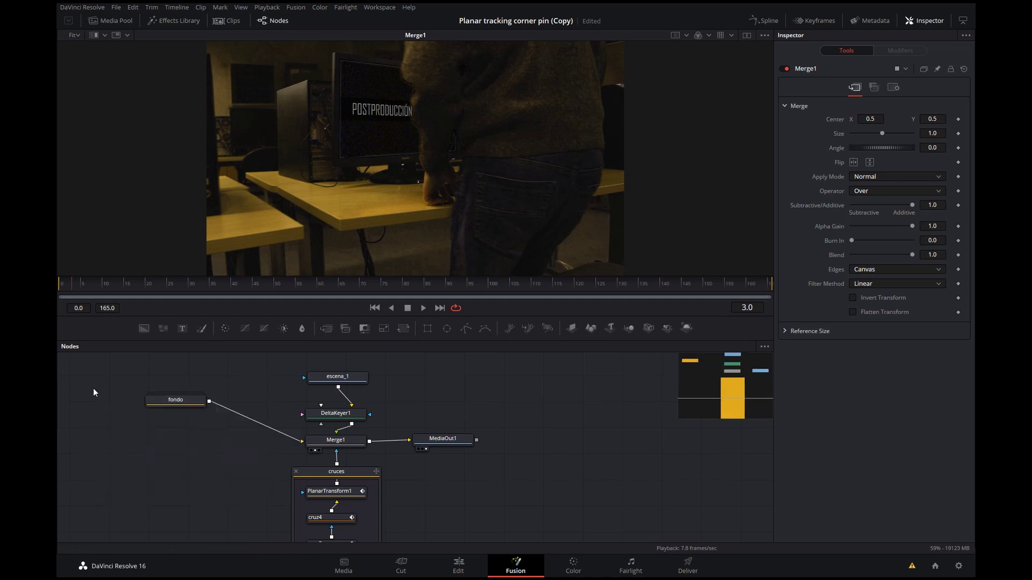
{"action": "left_click", "coordinate": [296, 472]}
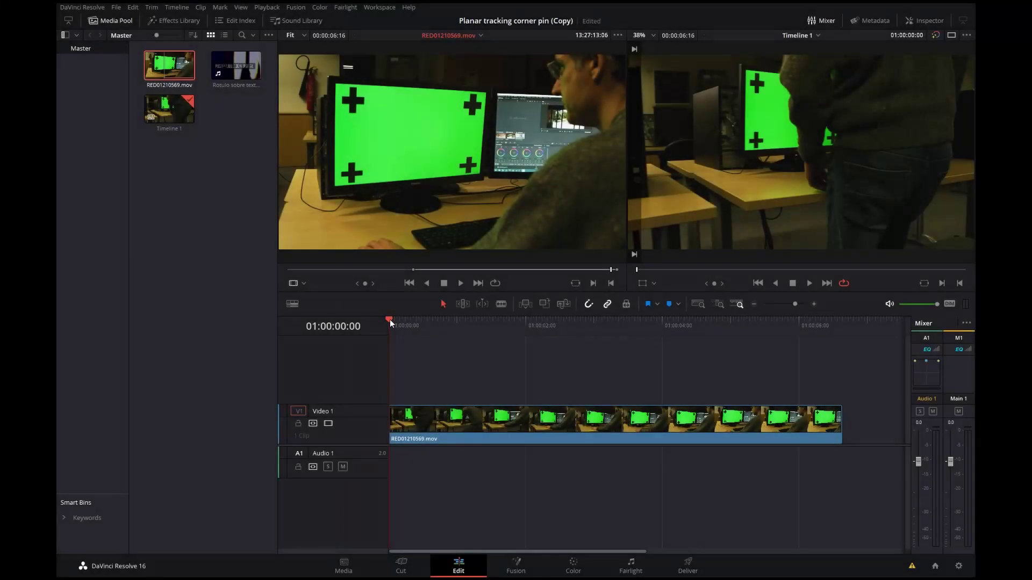
Step: Place Rotulo sobre textura.mov on V2 above the footage, trimmed and aligned to the start
{"action": "mouse_move", "coordinate": [389, 319]}
{"action": "left_mouse_down"}
{"action": "mouse_move", "coordinate": [463, 318]}
{"action": "mouse_move", "coordinate": [364, 315]}
{"action": "left_mouse_up"}
{"action": "left_click", "coordinate": [191, 173]}
{"action": "mouse_move", "coordinate": [234, 63]}
{"action": "left_mouse_down"}
{"action": "mouse_move", "coordinate": [394, 386]}
{"action": "mouse_move", "coordinate": [403, 379]}
{"action": "left_mouse_up"}
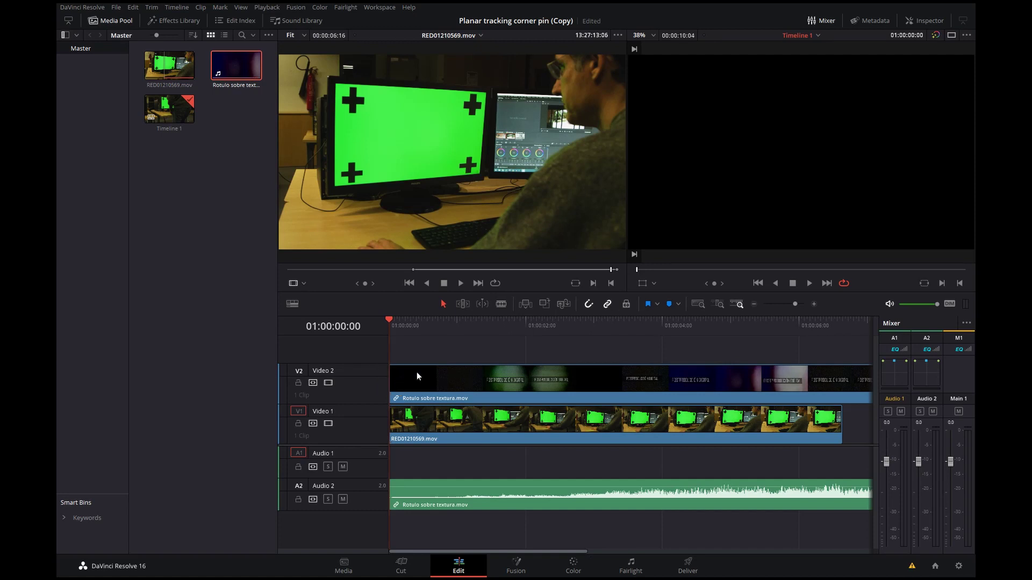
{"action": "key", "text": "shift+z"}
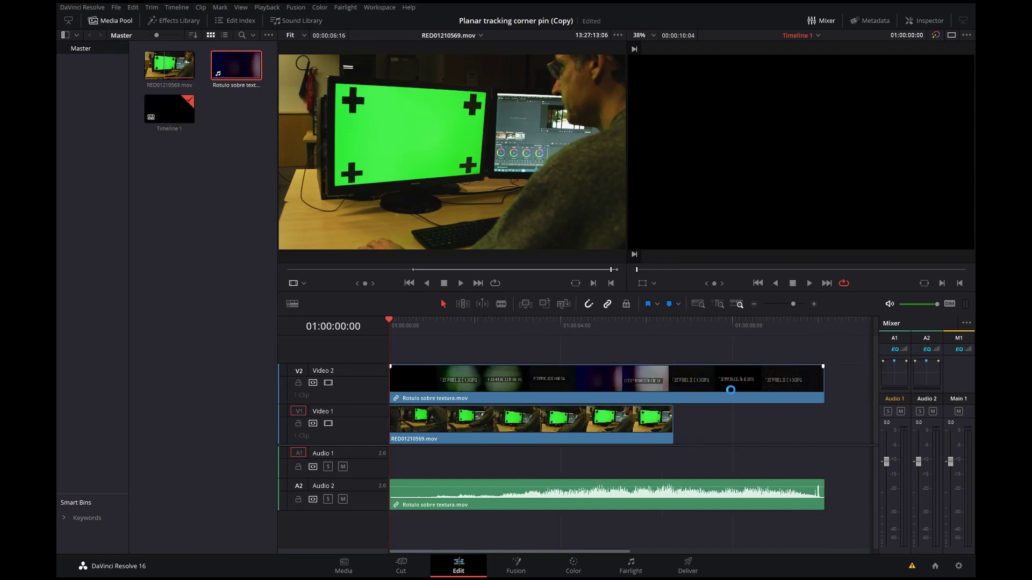
{"action": "left_click_drag", "start_coordinate": [390, 377], "coordinate": [551, 384]}
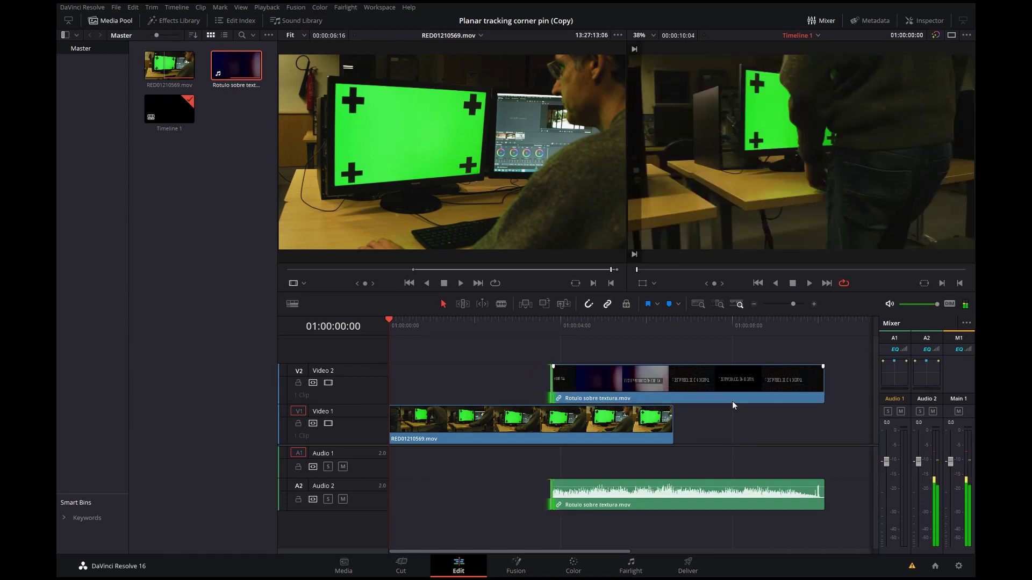
{"action": "left_click_drag", "start_coordinate": [732, 401], "coordinate": [582, 401]}
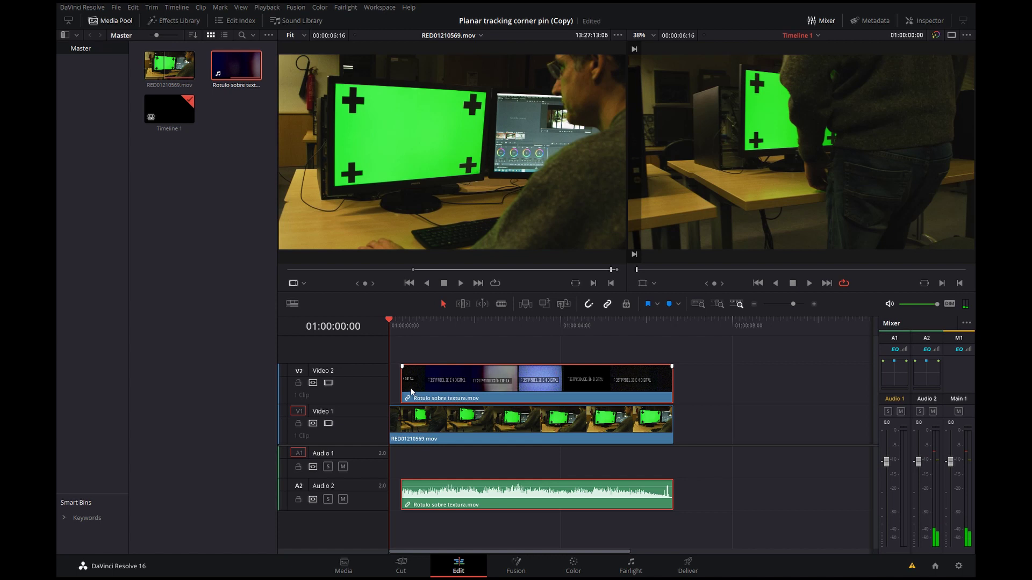
{"action": "left_click_drag", "start_coordinate": [399, 384], "coordinate": [386, 384]}
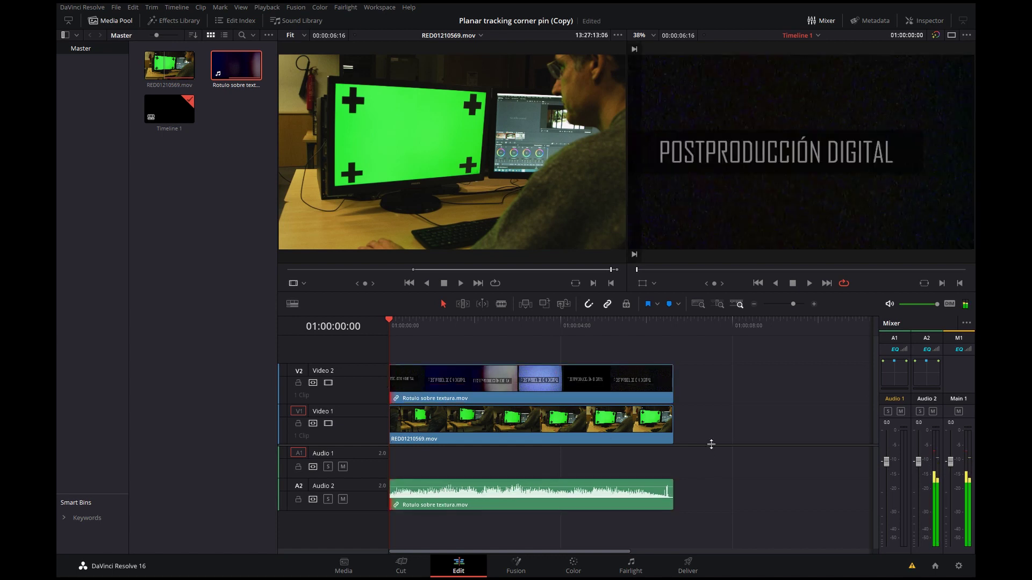
Step: Combine the footage and title clips into a new Fusion Clip 1
{"action": "left_click_drag", "start_coordinate": [715, 437], "coordinate": [552, 365]}
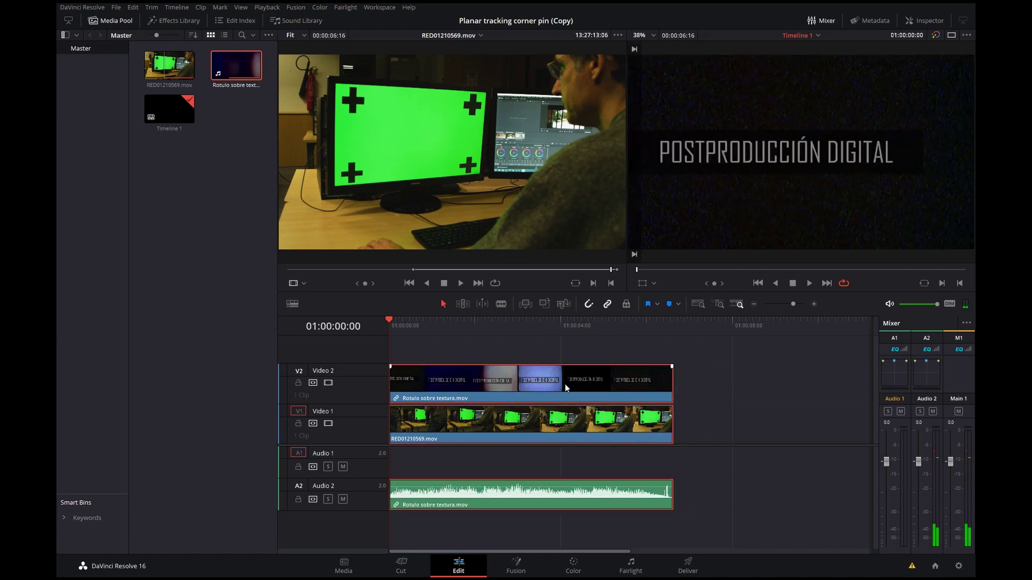
{"action": "right_click", "coordinate": [525, 383]}
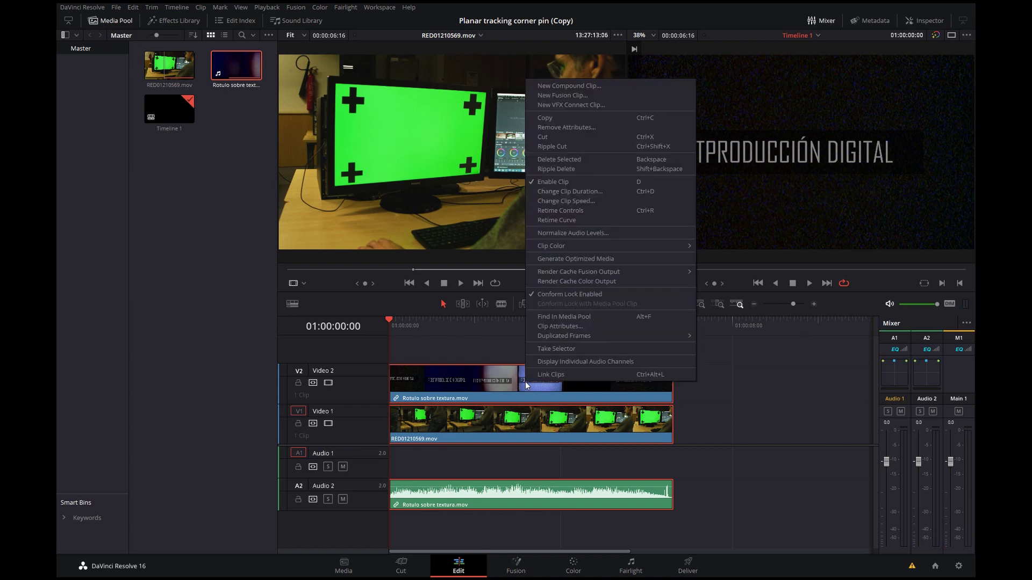
{"action": "left_click", "coordinate": [563, 94]}
{"action": "left_click", "coordinate": [483, 325]}
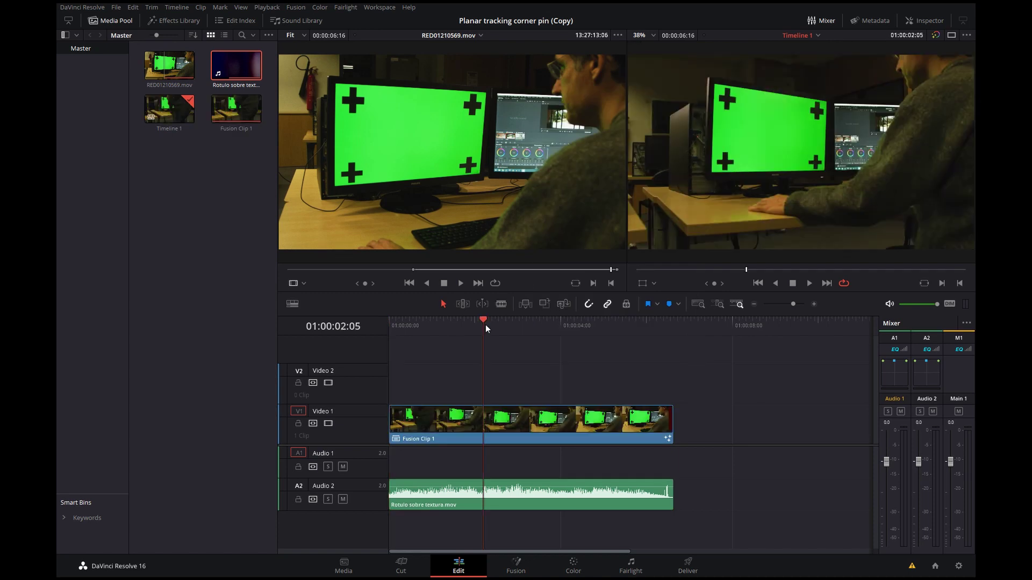
Step: In Fusion Clip 1's node graph, rename MediaIn1 to escena
{"action": "left_click", "coordinate": [517, 564]}
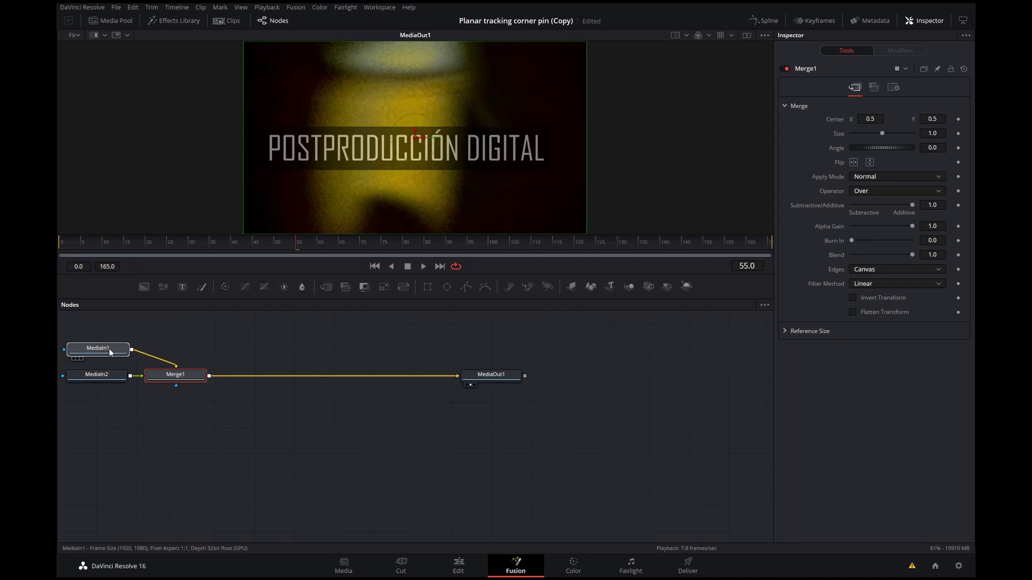
{"action": "left_click_drag", "start_coordinate": [104, 352], "coordinate": [251, 340]}
{"action": "key", "text": "1"}
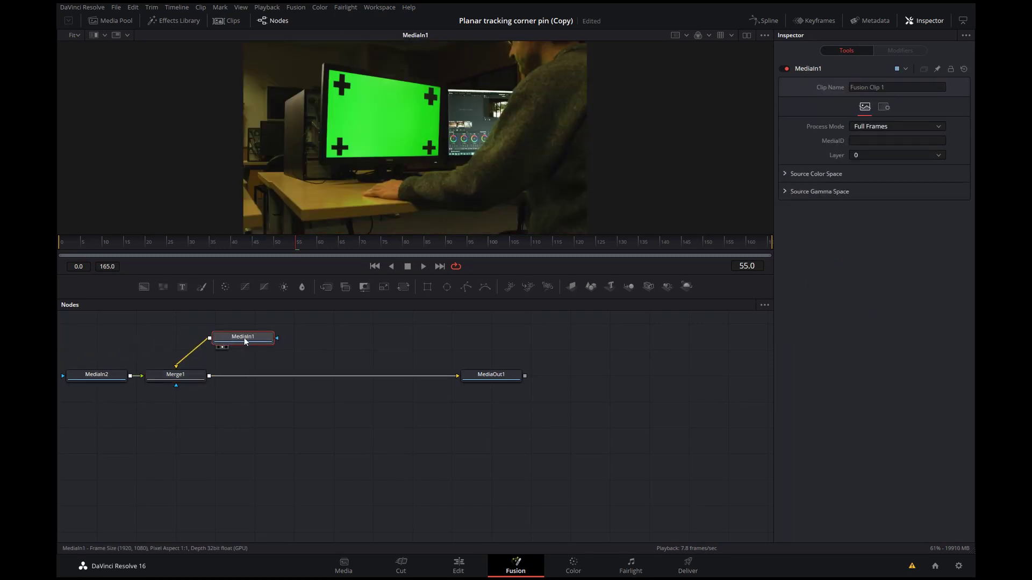
{"action": "key", "text": "F2"}
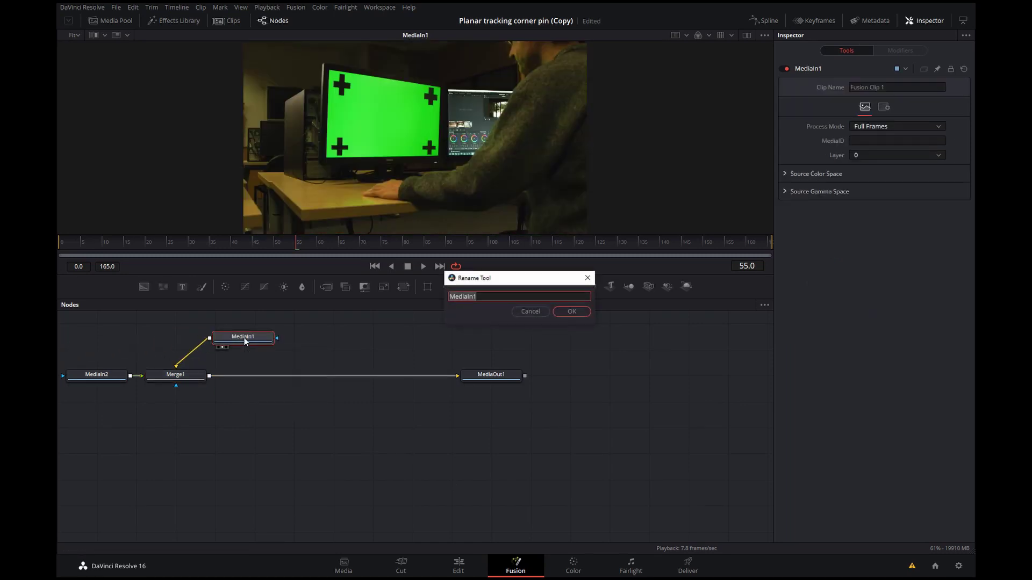
{"action": "type", "text": "escena"}
{"action": "left_click", "coordinate": [575, 311]}
Step: Arrange MediaIn2 beside escena and begin renaming it to rotulo
{"action": "left_click_drag", "start_coordinate": [99, 380], "coordinate": [151, 334]}
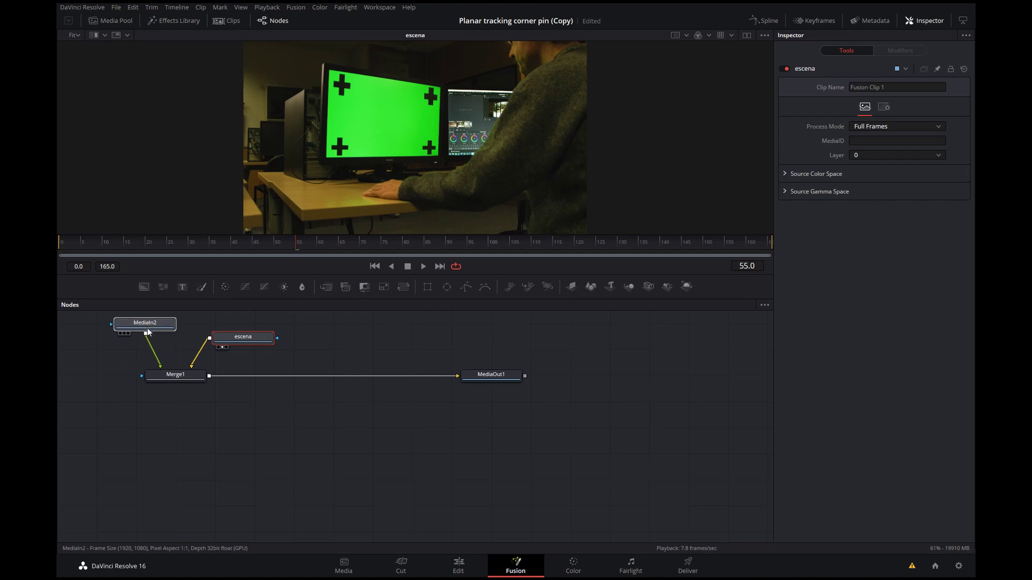
{"action": "mouse_move", "coordinate": [151, 334]}
{"action": "left_mouse_down"}
{"action": "mouse_move", "coordinate": [210, 347]}
{"action": "mouse_move", "coordinate": [122, 344]}
{"action": "left_mouse_up"}
{"action": "left_click_drag", "start_coordinate": [260, 339], "coordinate": [240, 342]}
{"action": "left_click", "coordinate": [240, 342]}
{"action": "key", "text": "F2"}
{"action": "type", "text": "rt"}
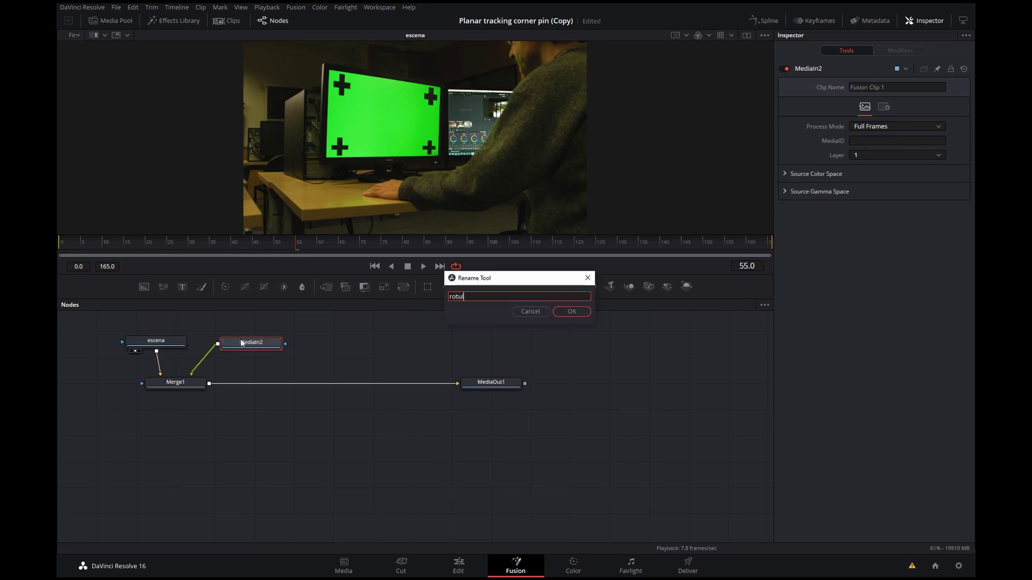
Step: Confirm the name rotulo, delete the Merge1 node and tidy the inputs
{"action": "left_click", "coordinate": [572, 312]}
{"action": "left_click", "coordinate": [175, 383]}
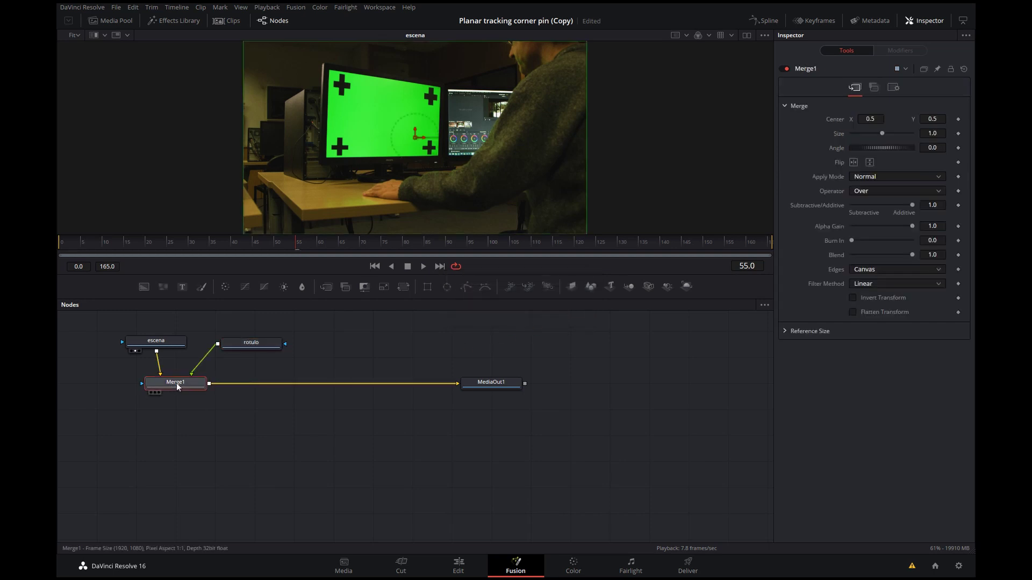
{"action": "key", "text": "Delete"}
{"action": "left_click_drag", "start_coordinate": [330, 364], "coordinate": [357, 372]}
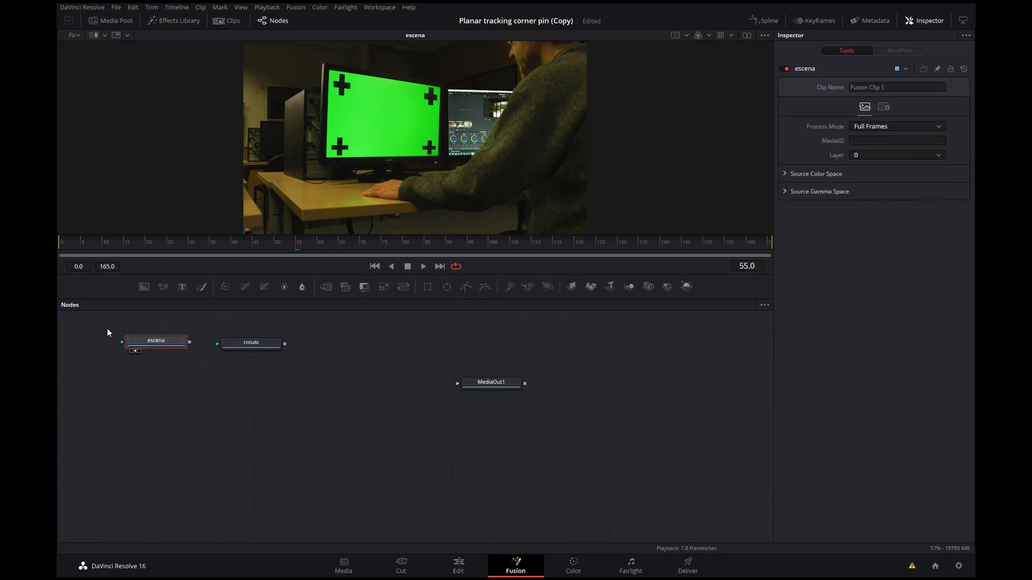
{"action": "left_click_drag", "start_coordinate": [161, 344], "coordinate": [156, 352]}
{"action": "left_click_drag", "start_coordinate": [268, 345], "coordinate": [264, 350]}
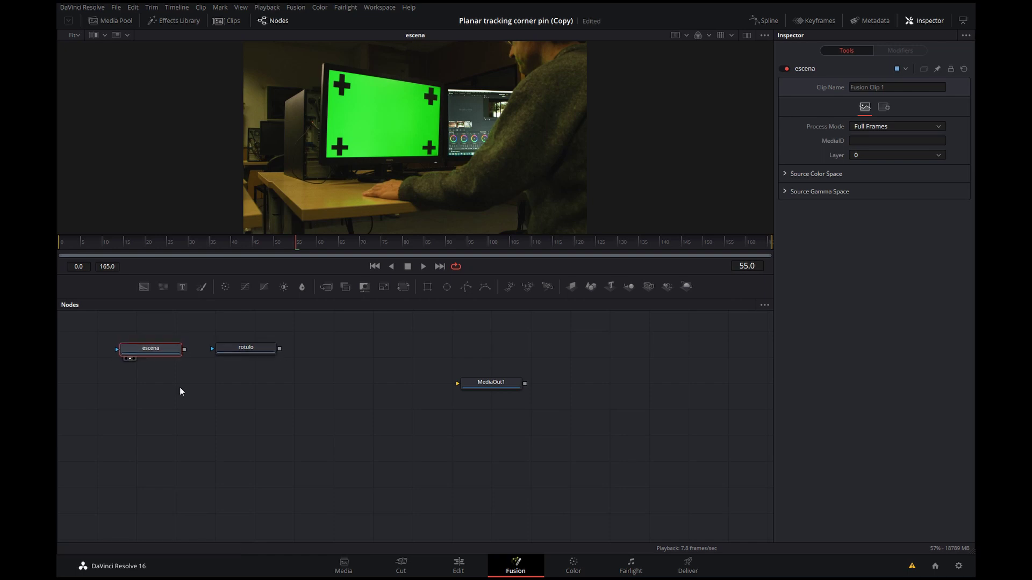
Step: Add a Planar Tracker after escena and wire rotulo into its corner-pin input
{"action": "key", "text": "shift+space"}
{"action": "type", "text": "plan"}
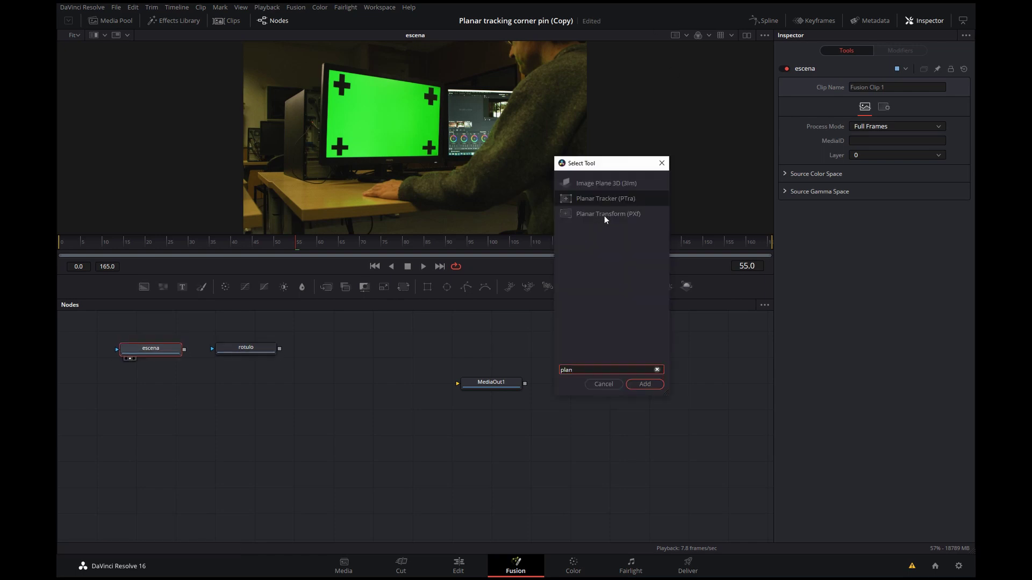
{"action": "left_click", "coordinate": [600, 198]}
{"action": "left_click", "coordinate": [645, 384]}
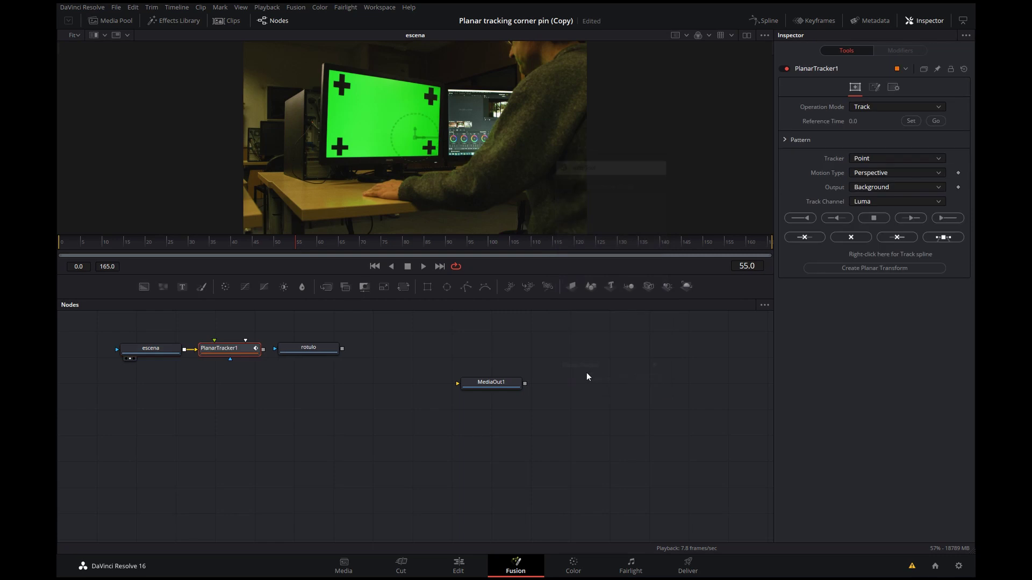
{"action": "left_click_drag", "start_coordinate": [219, 349], "coordinate": [168, 362]}
{"action": "left_click_drag", "start_coordinate": [306, 350], "coordinate": [236, 399]}
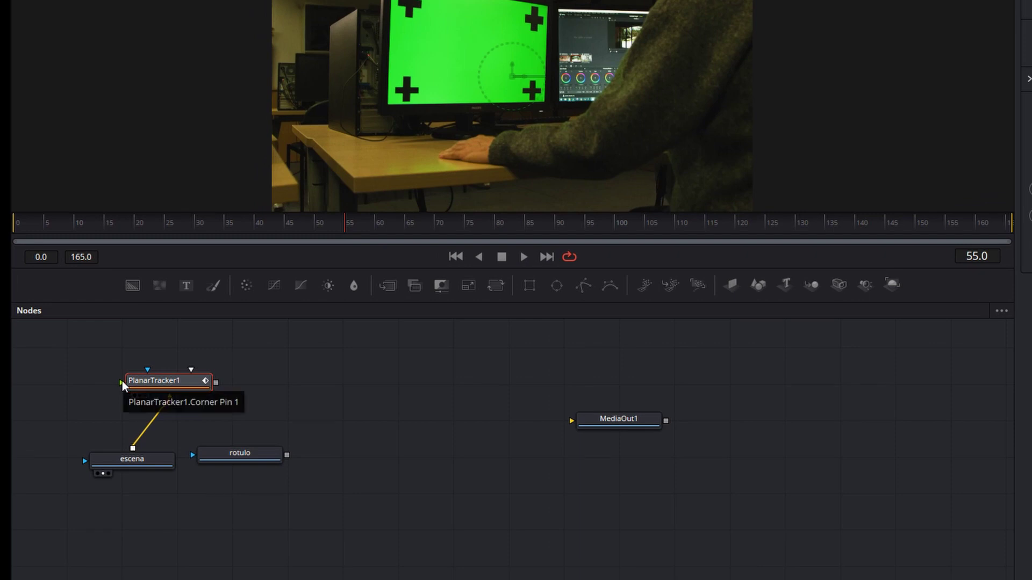
{"action": "left_click_drag", "start_coordinate": [287, 455], "coordinate": [125, 383]}
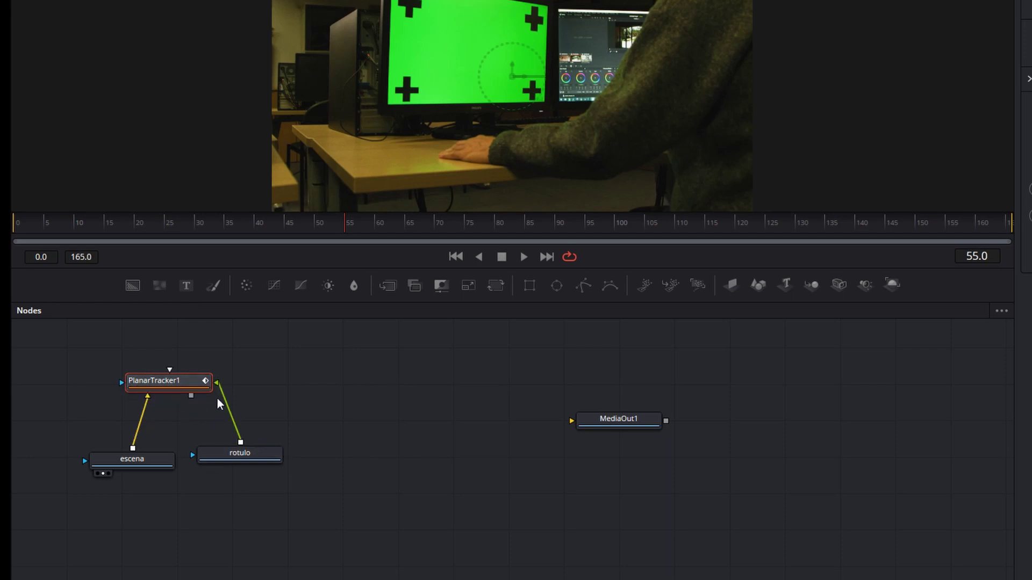
{"action": "left_click_drag", "start_coordinate": [233, 456], "coordinate": [230, 462]}
{"action": "left_click_drag", "start_coordinate": [188, 382], "coordinate": [192, 383]}
{"action": "left_click", "coordinate": [193, 382]}
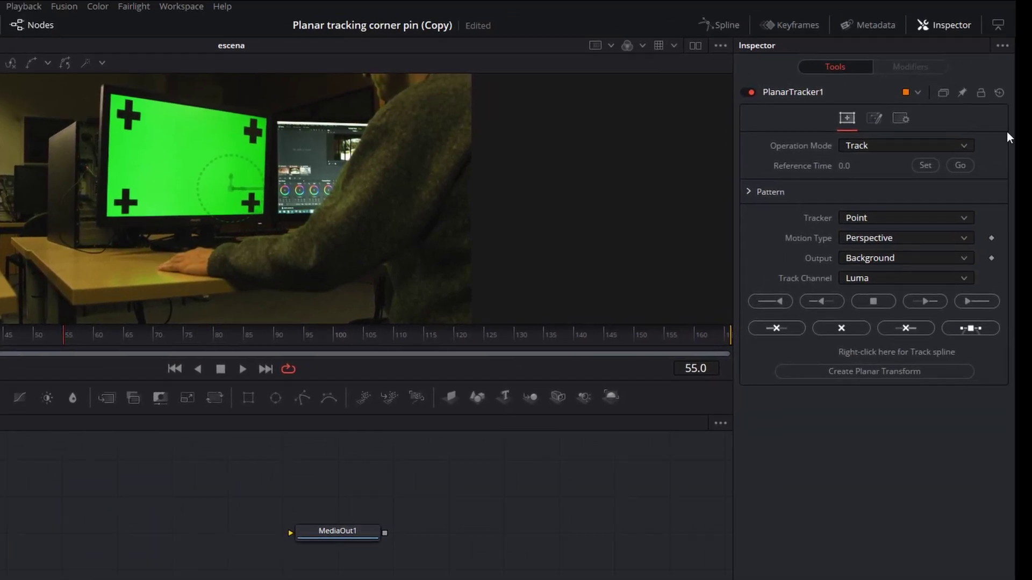
Step: Keep PlanarTracker1's operation mode on Track and scrub back to frame 23
{"action": "left_click", "coordinate": [962, 147]}
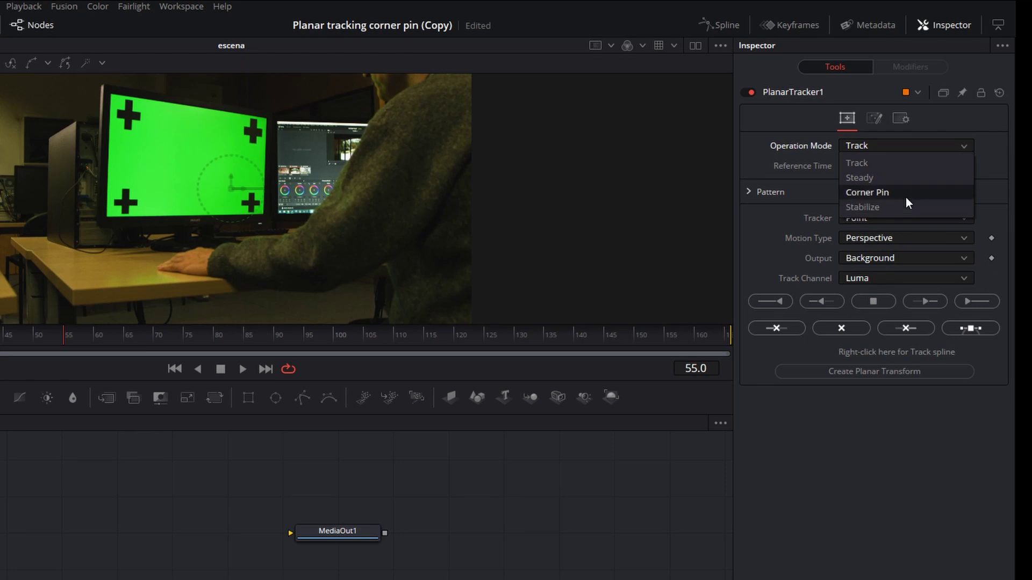
{"action": "left_click", "coordinate": [892, 156]}
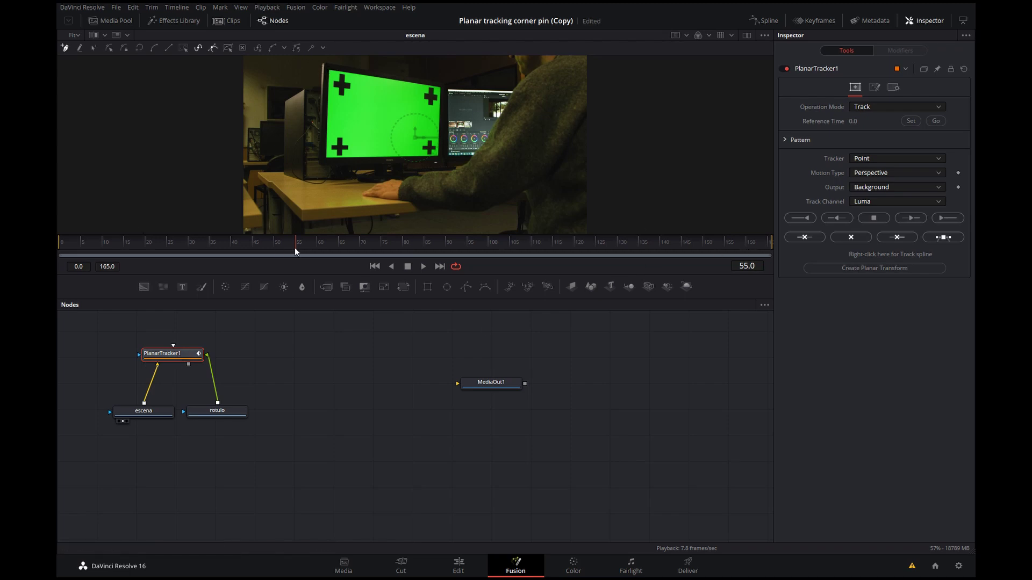
{"action": "left_click_drag", "start_coordinate": [294, 246], "coordinate": [159, 256]}
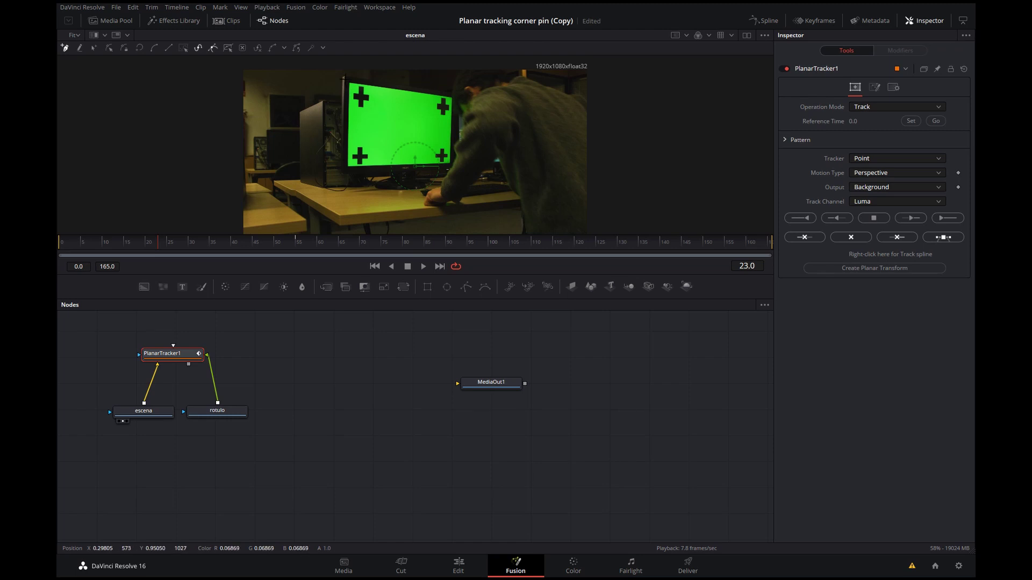
Step: Draw a four-corner tracking polygon around the monitor's green screen
{"action": "left_click", "coordinate": [345, 79]}
{"action": "left_click", "coordinate": [455, 94]}
{"action": "left_click", "coordinate": [452, 167]}
{"action": "left_click", "coordinate": [345, 170]}
{"action": "left_click", "coordinate": [344, 79]}
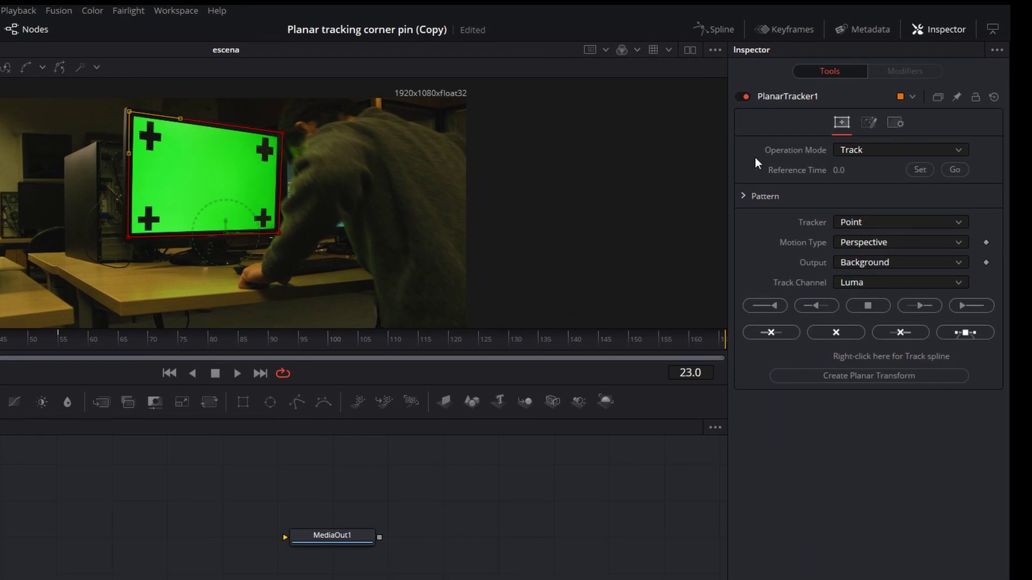
Step: Set frame 23 as the reference frame and track one frame forward
{"action": "left_click", "coordinate": [917, 169]}
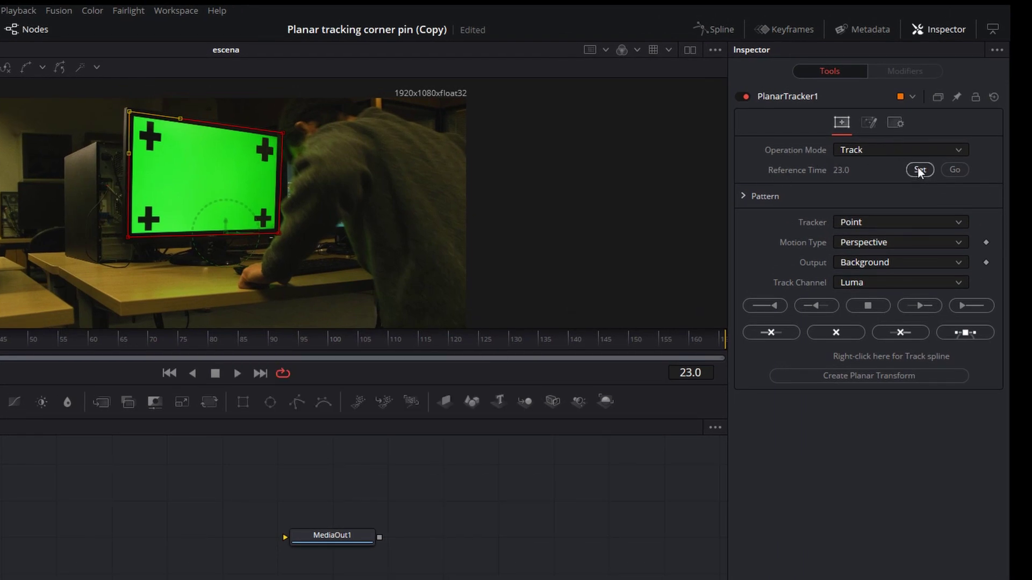
{"action": "left_click", "coordinate": [353, 327]}
{"action": "left_click_drag", "start_coordinate": [353, 330], "coordinate": [314, 501]}
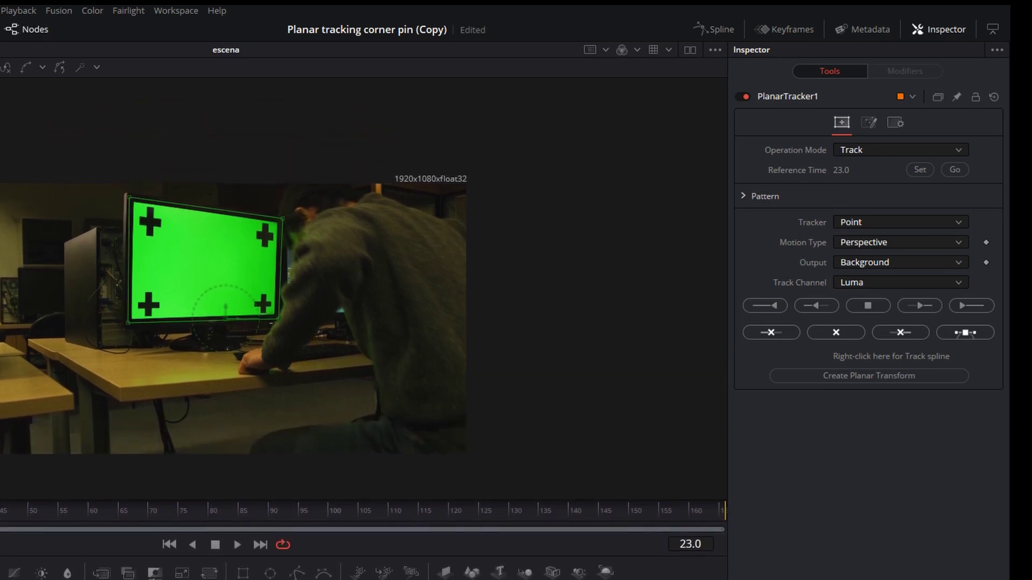
{"action": "scroll", "coordinate": [223, 365], "scroll_direction": "up", "scroll_amount": 2}
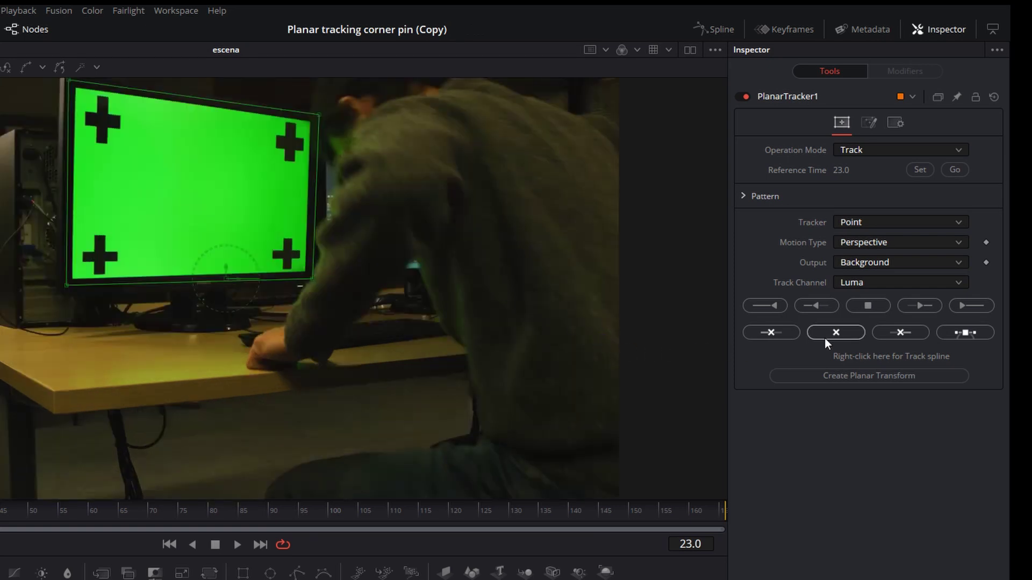
{"action": "left_click", "coordinate": [926, 305]}
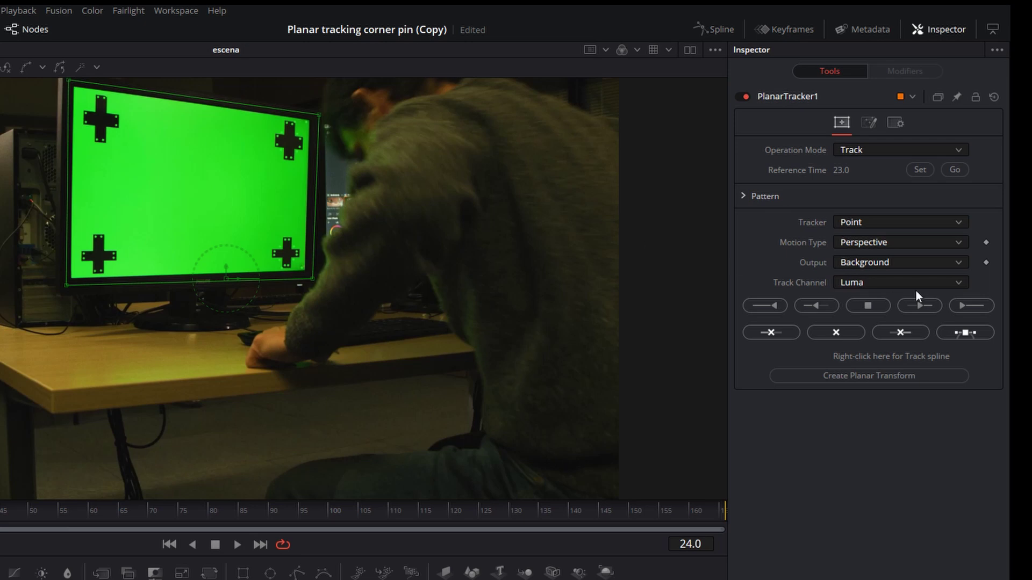
Step: Track the monitor frame by frame, then to the clip end at frame 165, and return to frame 24
{"action": "left_click", "coordinate": [918, 305]}
{"action": "left_click", "coordinate": [917, 305]}
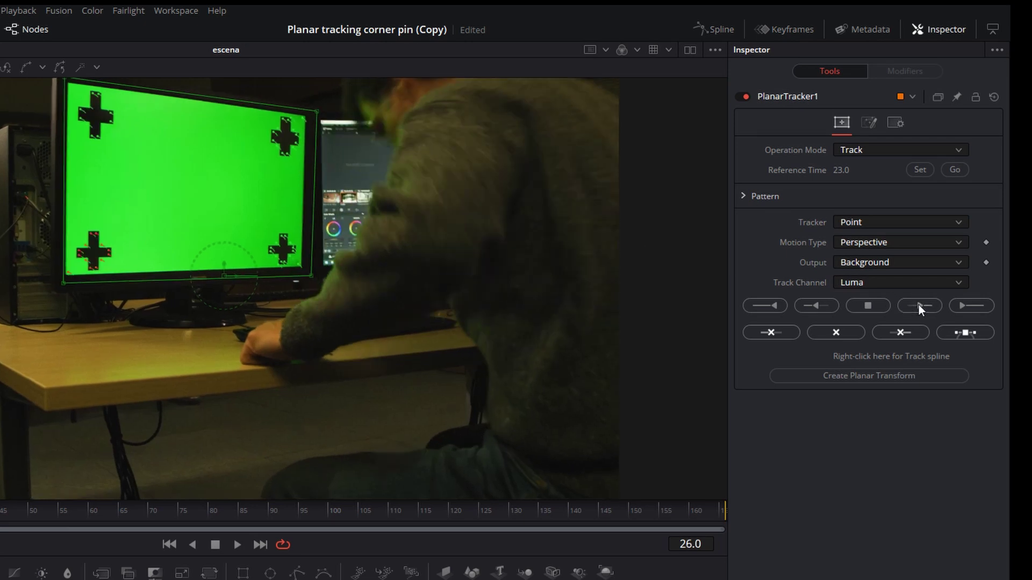
{"action": "left_click", "coordinate": [918, 305]}
{"action": "left_click", "coordinate": [918, 304]}
{"action": "left_click", "coordinate": [918, 305]}
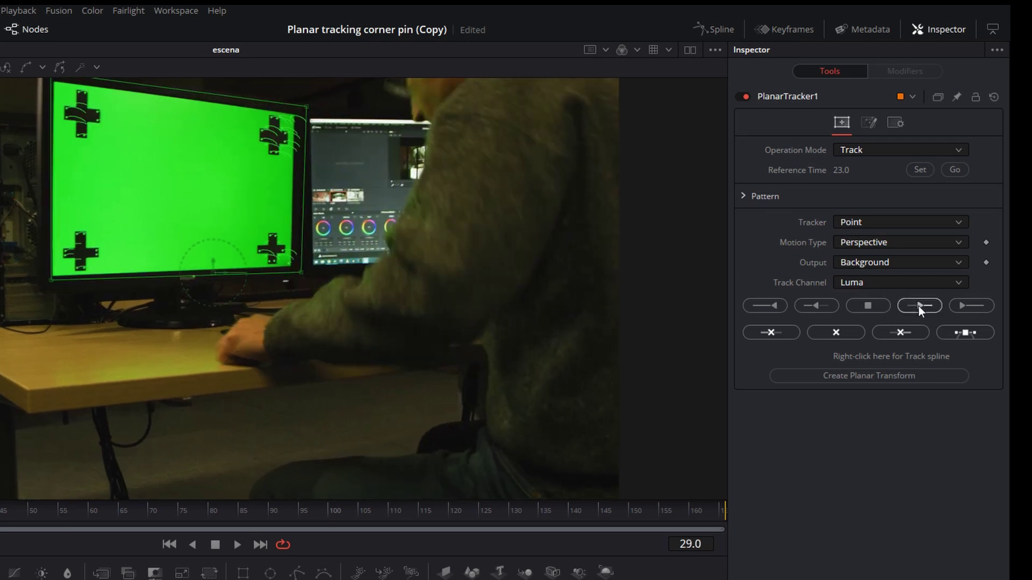
{"action": "left_click", "coordinate": [918, 305]}
{"action": "left_click", "coordinate": [918, 305]}
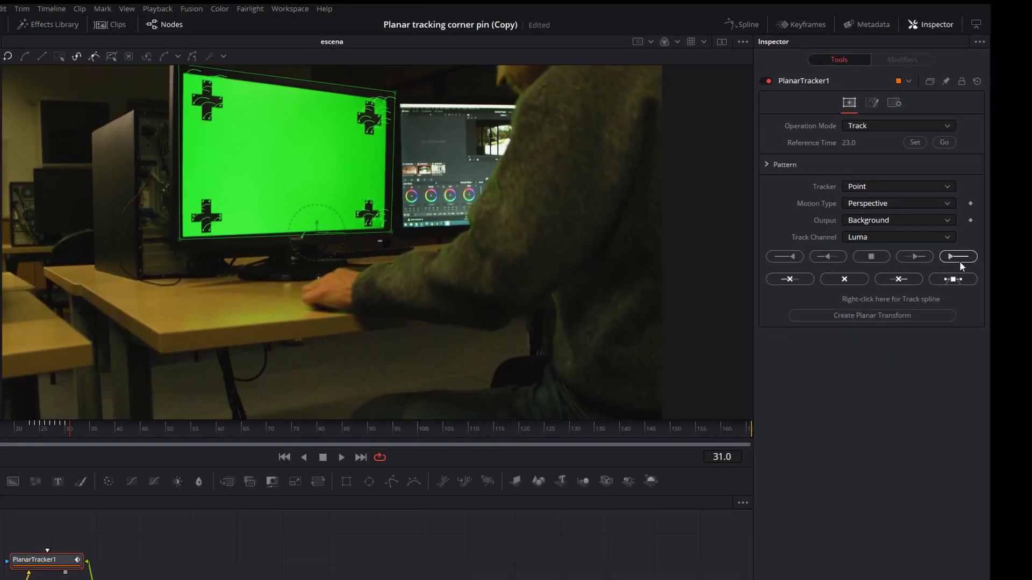
{"action": "left_click", "coordinate": [971, 305]}
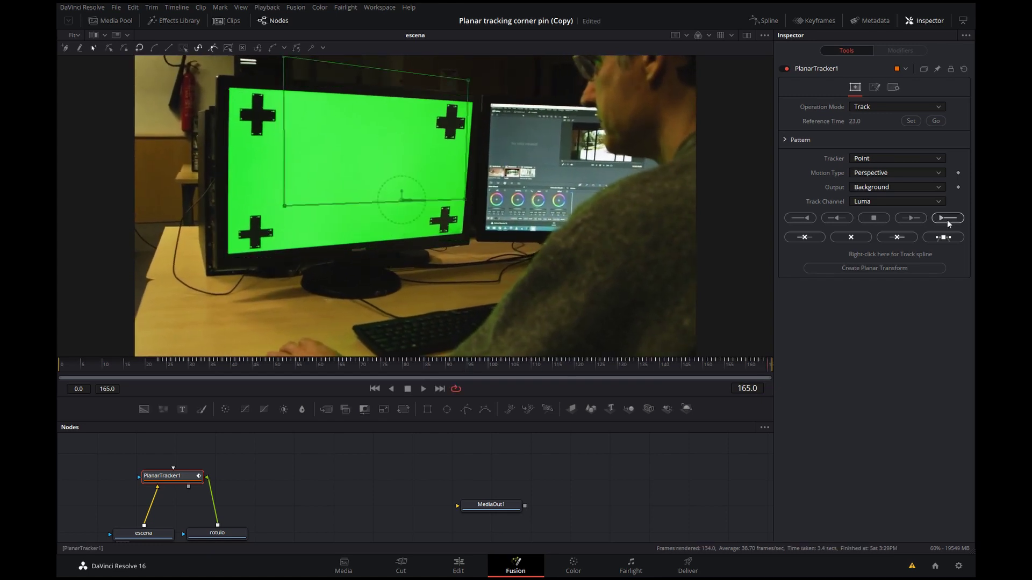
{"action": "mouse_move", "coordinate": [754, 366]}
{"action": "left_mouse_down"}
{"action": "mouse_move", "coordinate": [614, 379]}
{"action": "mouse_move", "coordinate": [166, 382]}
{"action": "left_mouse_up"}
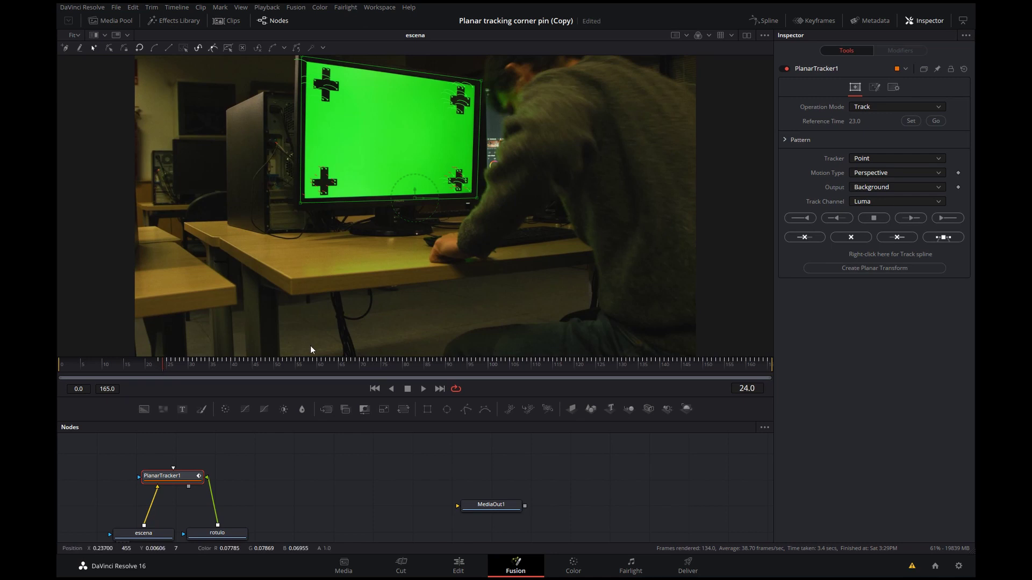
Step: Track the monitor screen backward frame by frame down to frame 2
{"action": "left_click", "coordinate": [837, 218]}
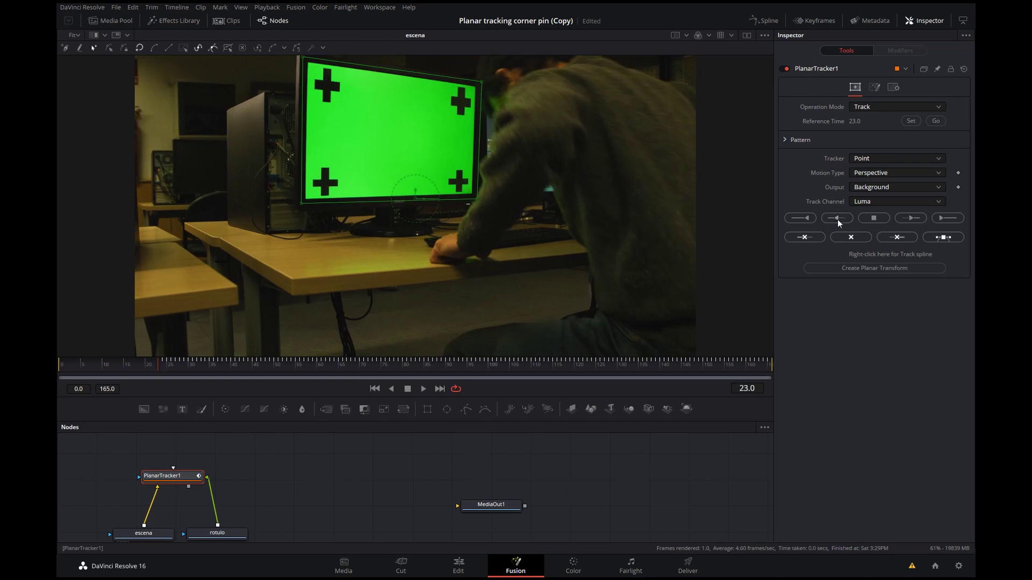
{"action": "left_click", "coordinate": [837, 219]}
{"action": "left_click", "coordinate": [837, 218]}
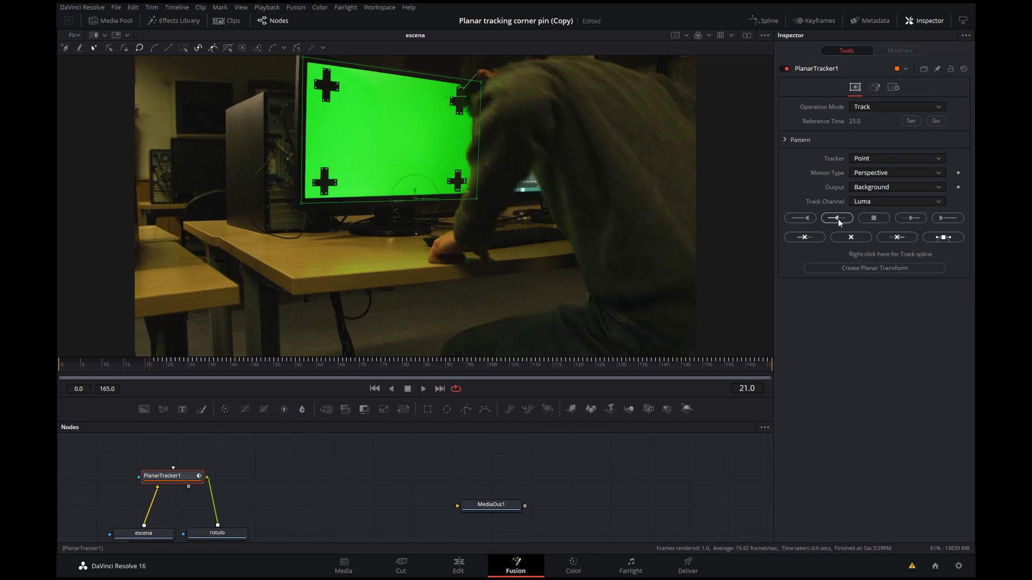
{"action": "left_click", "coordinate": [838, 218]}
{"action": "left_click", "coordinate": [838, 218]}
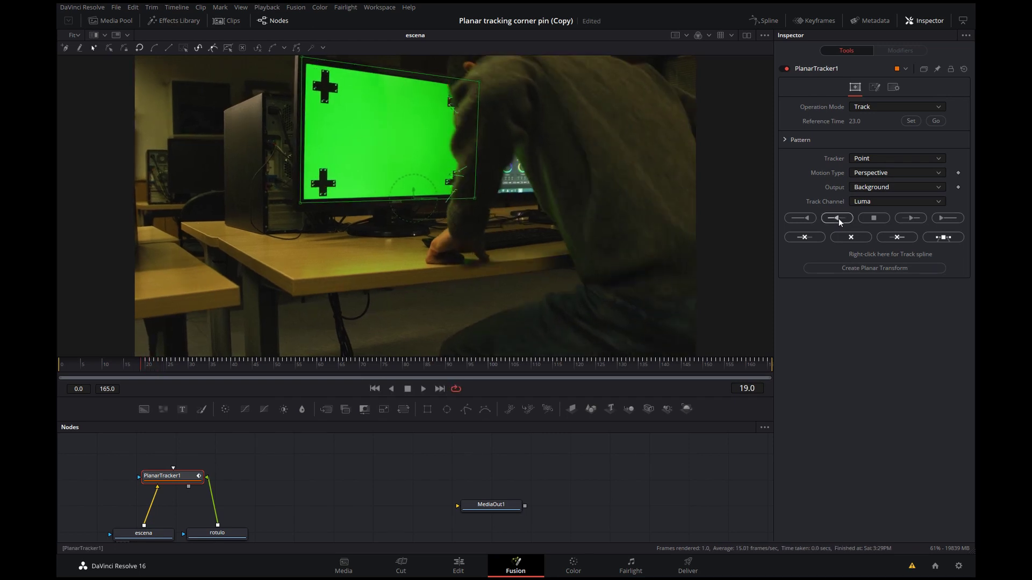
{"action": "left_click", "coordinate": [838, 218]}
{"action": "left_click", "coordinate": [838, 218]}
{"action": "left_click", "coordinate": [839, 218]}
{"action": "left_click", "coordinate": [838, 218]}
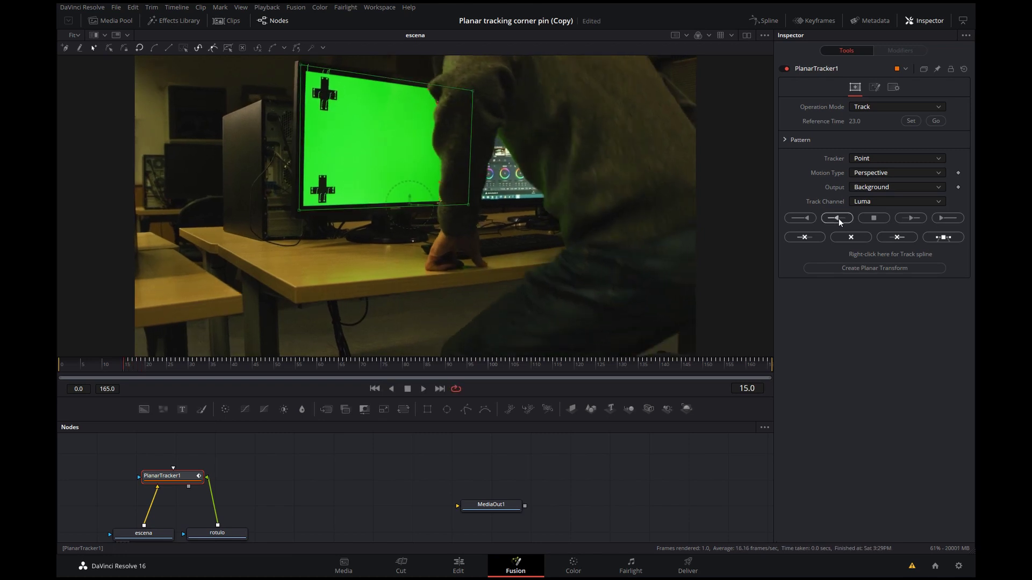
{"action": "left_click", "coordinate": [838, 218]}
{"action": "left_click", "coordinate": [839, 218]}
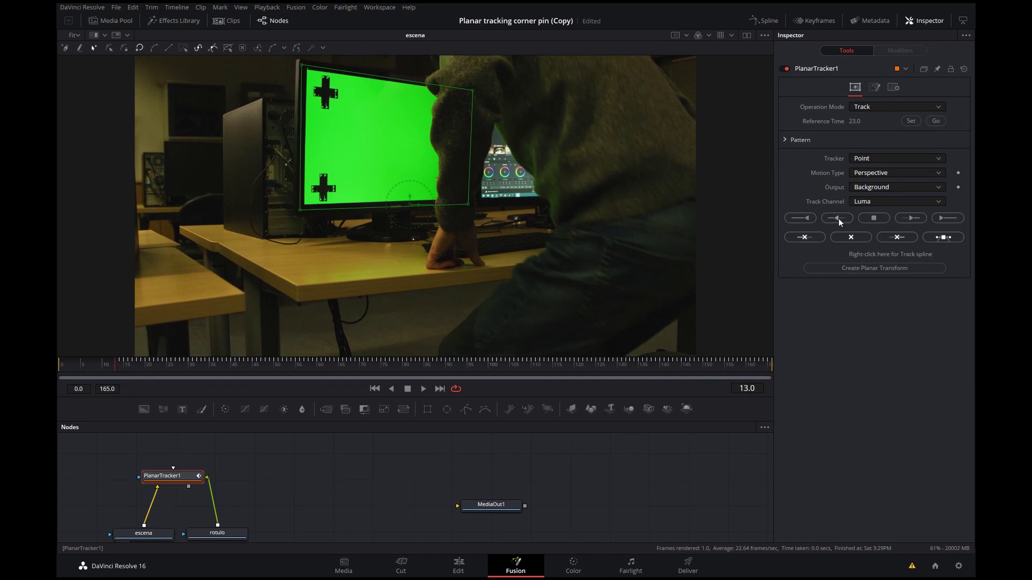
{"action": "left_click", "coordinate": [838, 218]}
{"action": "left_click", "coordinate": [838, 218]}
{"action": "left_click", "coordinate": [839, 218]}
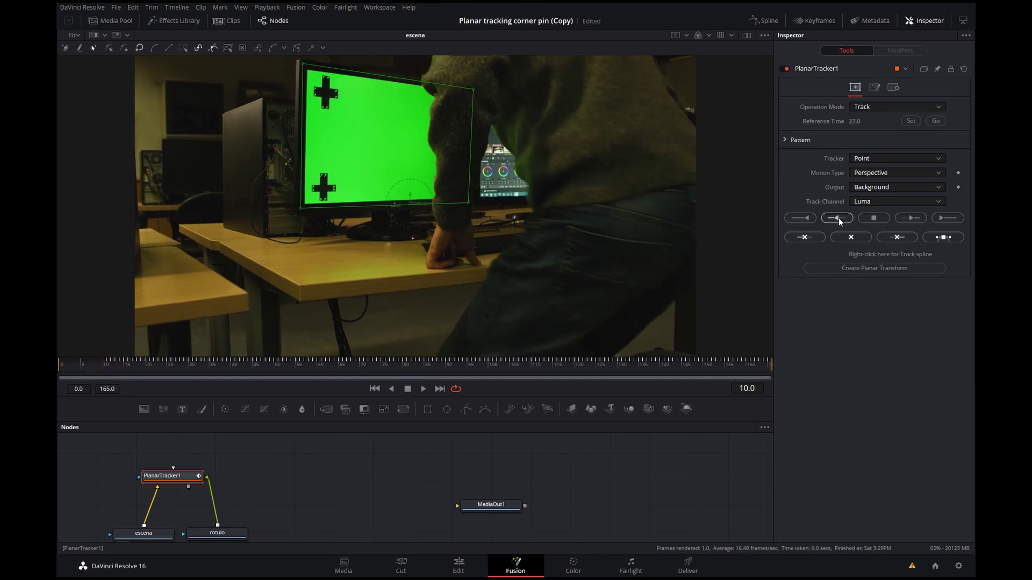
{"action": "left_click", "coordinate": [838, 218]}
{"action": "left_click", "coordinate": [838, 218]}
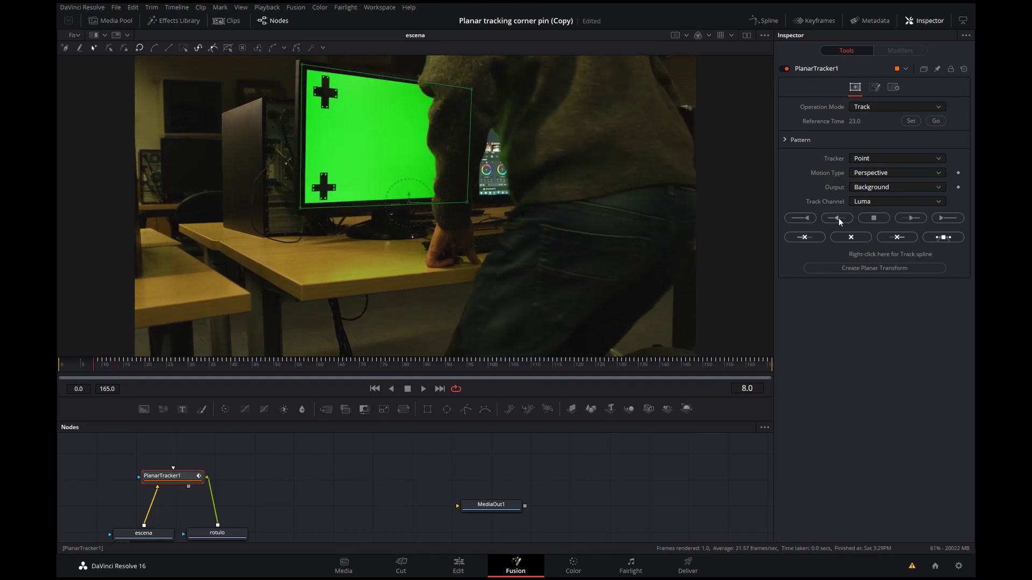
{"action": "left_click", "coordinate": [839, 218]}
{"action": "left_click", "coordinate": [838, 218]}
{"action": "left_click", "coordinate": [839, 217]}
{"action": "left_click", "coordinate": [838, 218]}
{"action": "left_click", "coordinate": [838, 218]}
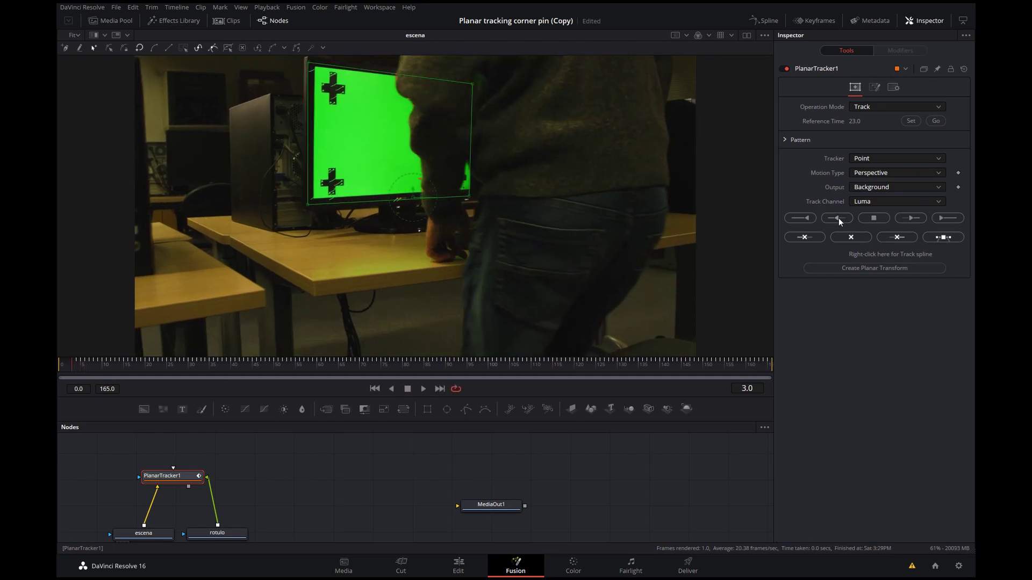
{"action": "left_click", "coordinate": [838, 218]}
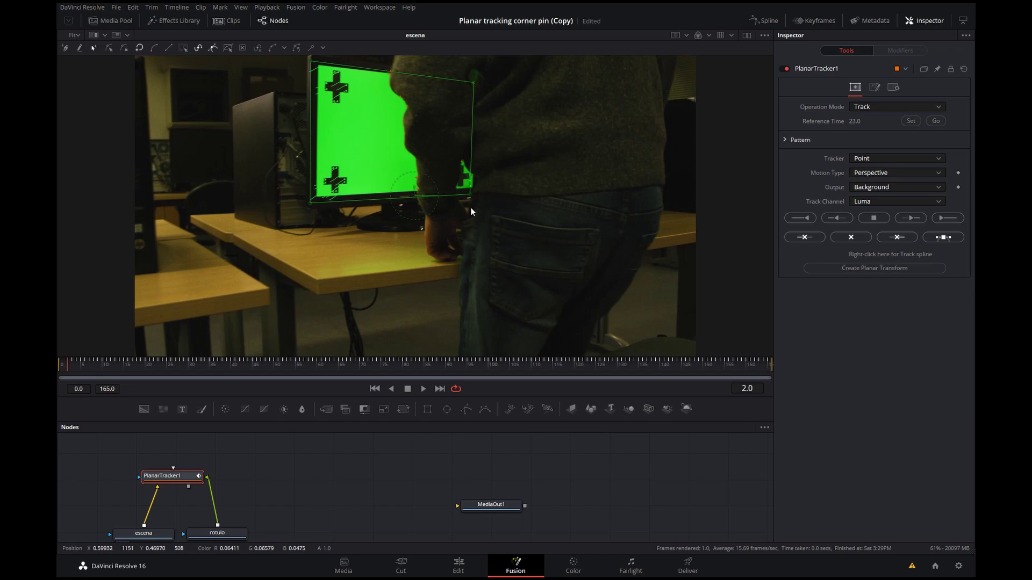
Step: Fix the plane's right corners over the screen, then track back to frame 0
{"action": "left_click_drag", "start_coordinate": [469, 194], "coordinate": [475, 194]}
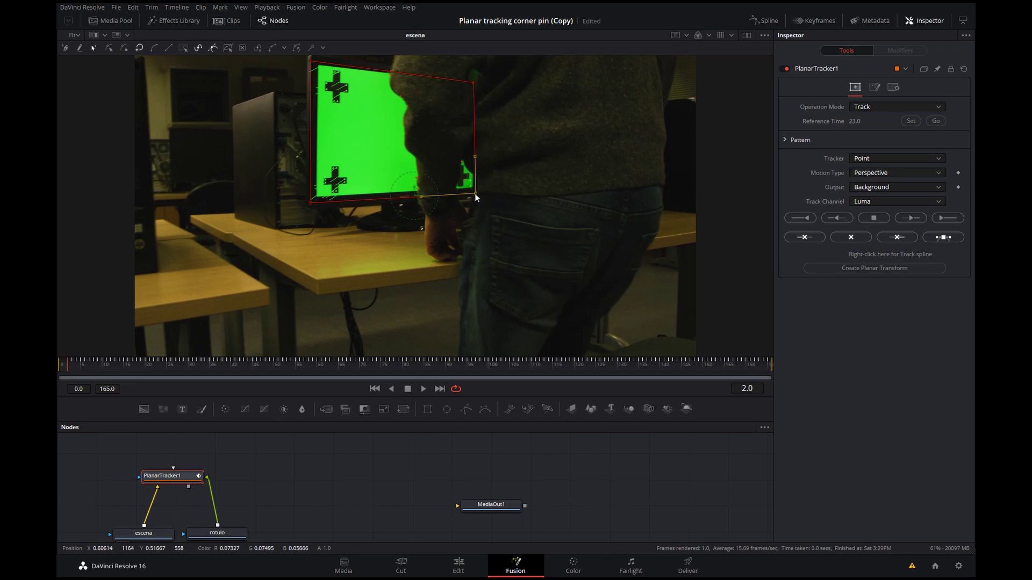
{"action": "left_click_drag", "start_coordinate": [470, 83], "coordinate": [475, 82]}
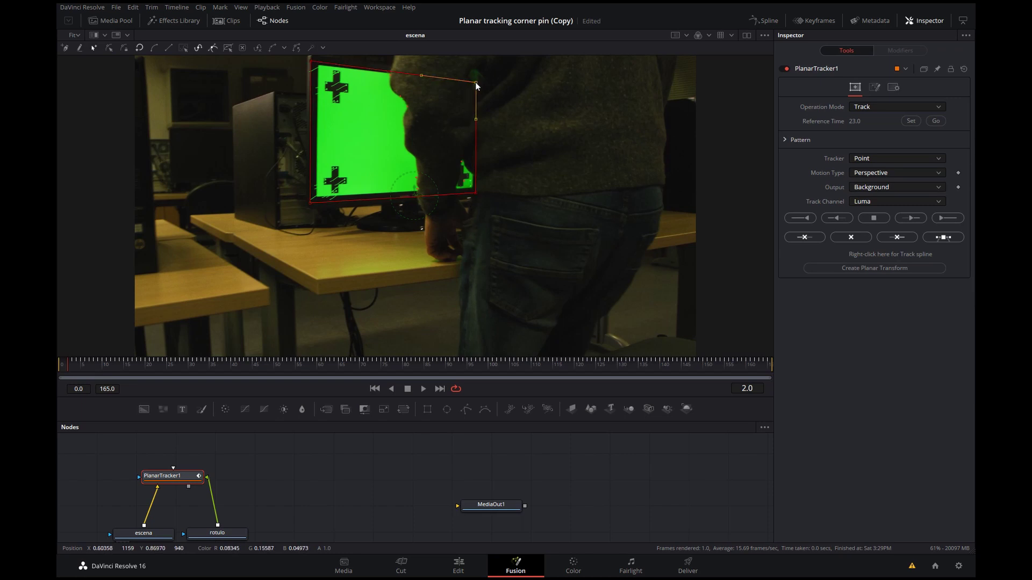
{"action": "left_click", "coordinate": [835, 219]}
{"action": "left_click", "coordinate": [833, 219]}
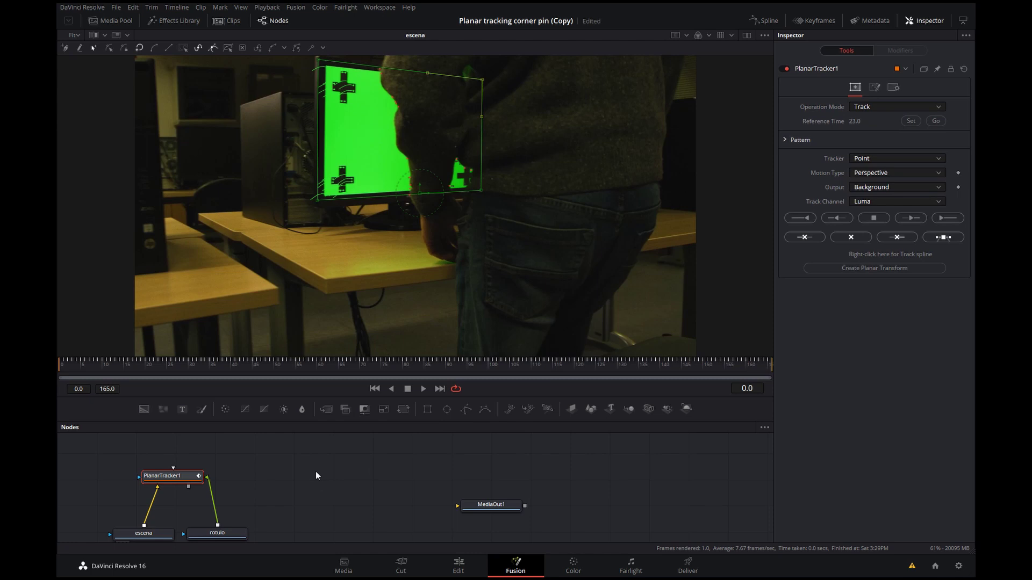
Step: At frame 56, generate PlanarTransform1 from PlanarTracker1 and move the new node aside
{"action": "left_click", "coordinate": [751, 373]}
{"action": "left_click_drag", "start_coordinate": [751, 372], "coordinate": [301, 376]}
{"action": "scroll", "coordinate": [291, 476], "scroll_direction": "down", "scroll_amount": 2}
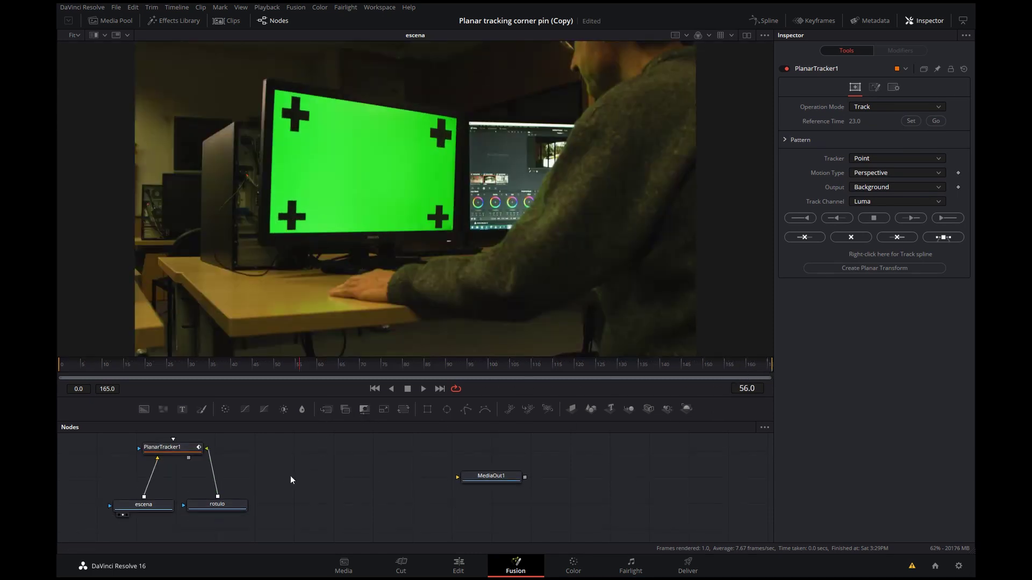
{"action": "left_click", "coordinate": [171, 449]}
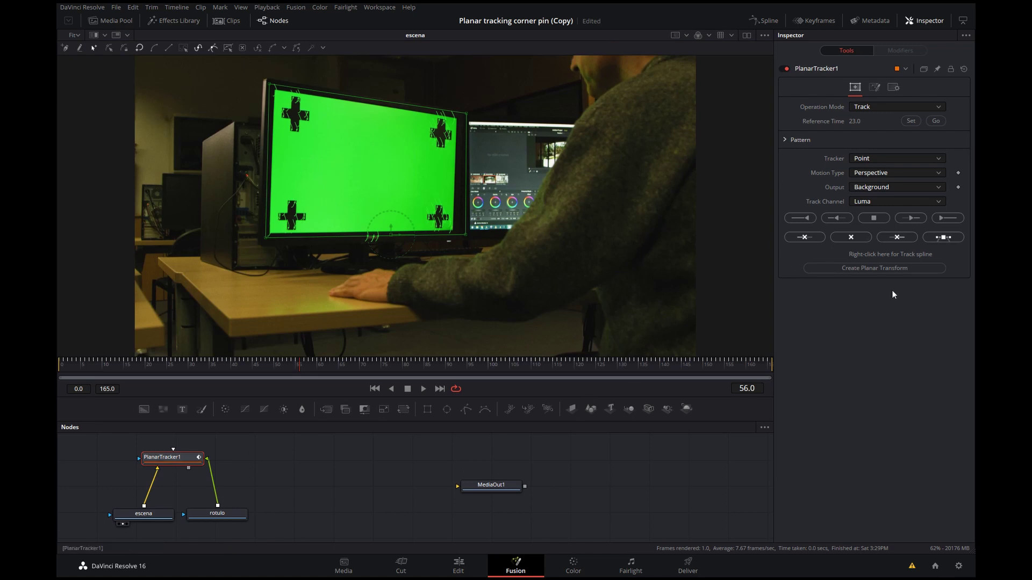
{"action": "left_click", "coordinate": [889, 270]}
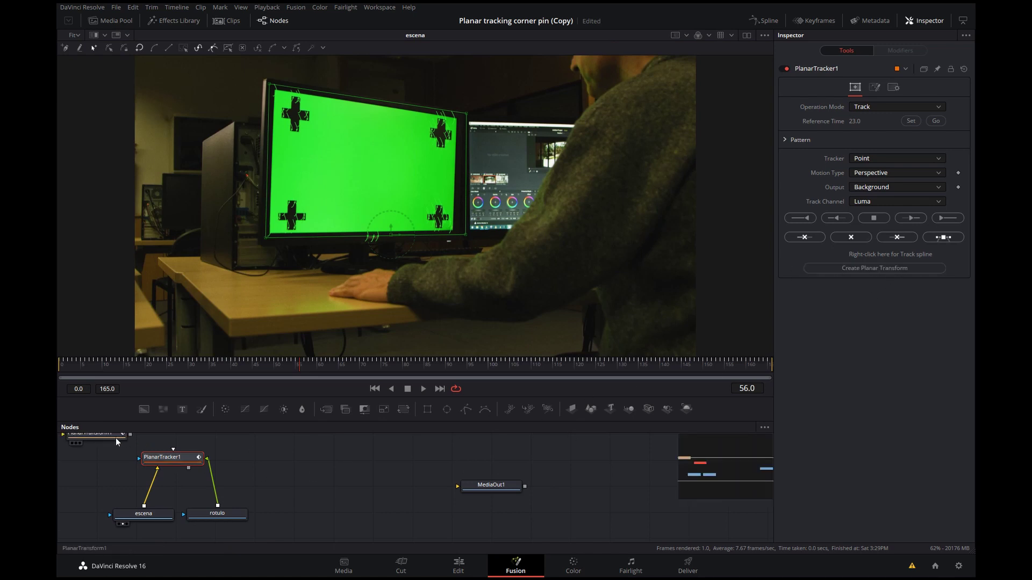
{"action": "left_click_drag", "start_coordinate": [106, 449], "coordinate": [123, 465]}
{"action": "mouse_move", "coordinate": [299, 529]}
{"action": "left_mouse_down"}
{"action": "mouse_move", "coordinate": [184, 509]}
{"action": "mouse_move", "coordinate": [183, 461]}
{"action": "mouse_move", "coordinate": [246, 466]}
{"action": "left_mouse_up"}
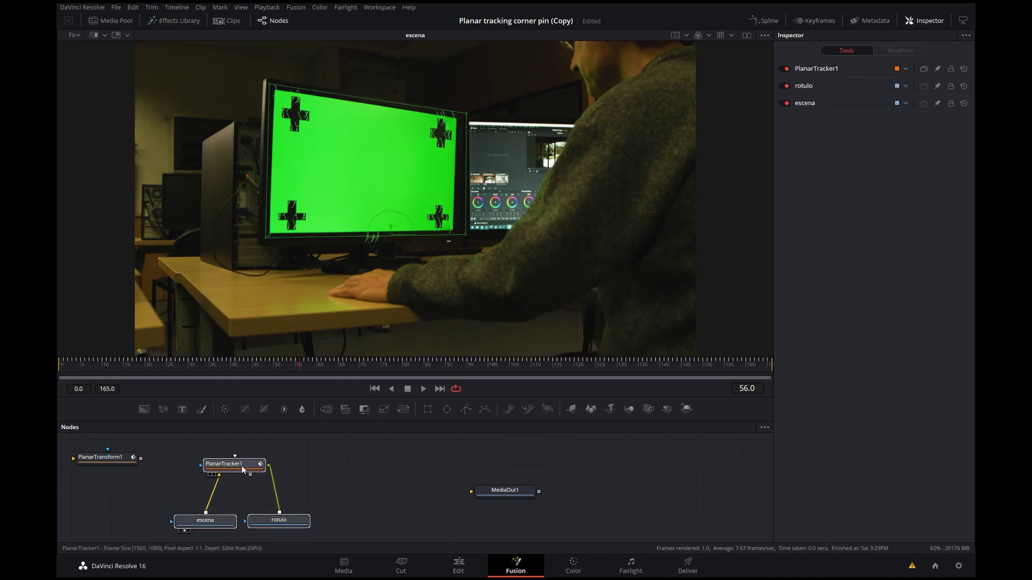
{"action": "left_click", "coordinate": [321, 475]}
{"action": "scroll", "coordinate": [398, 483], "scroll_direction": "down", "scroll_amount": 2}
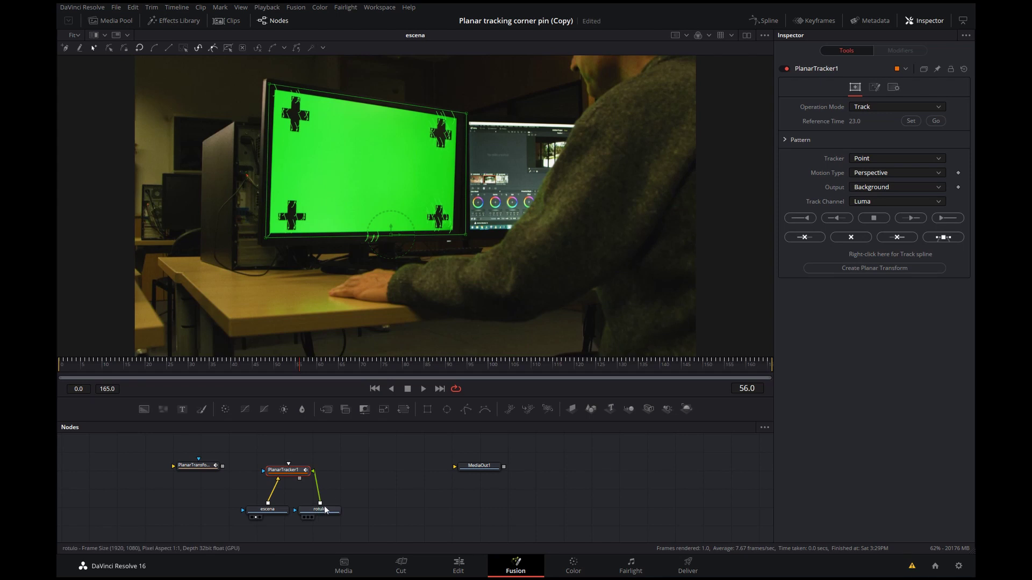
Step: Switch PlanarTracker1 to Corner Pin mode and view its composited output
{"action": "left_click", "coordinate": [938, 109]}
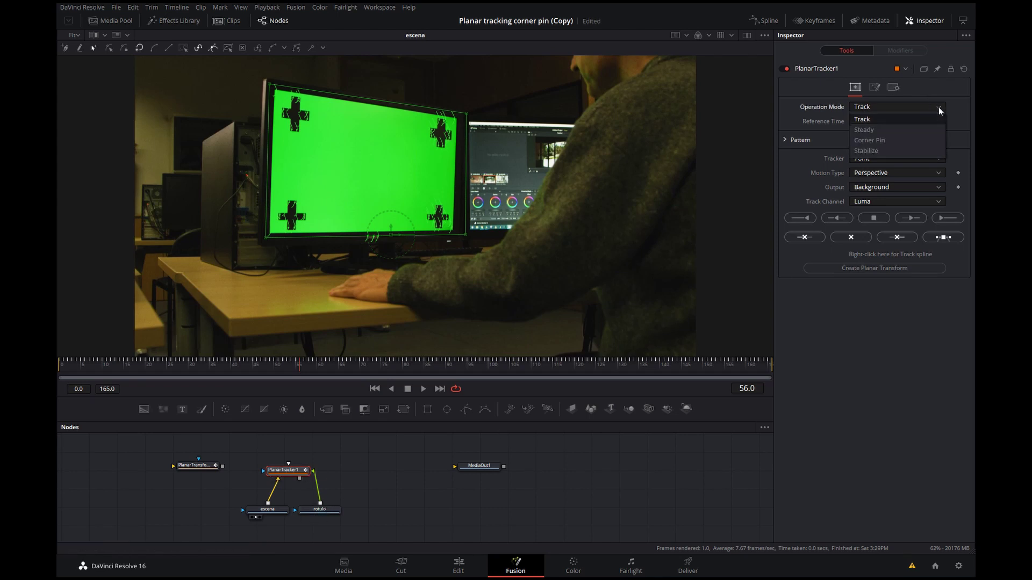
{"action": "left_click", "coordinate": [907, 144]}
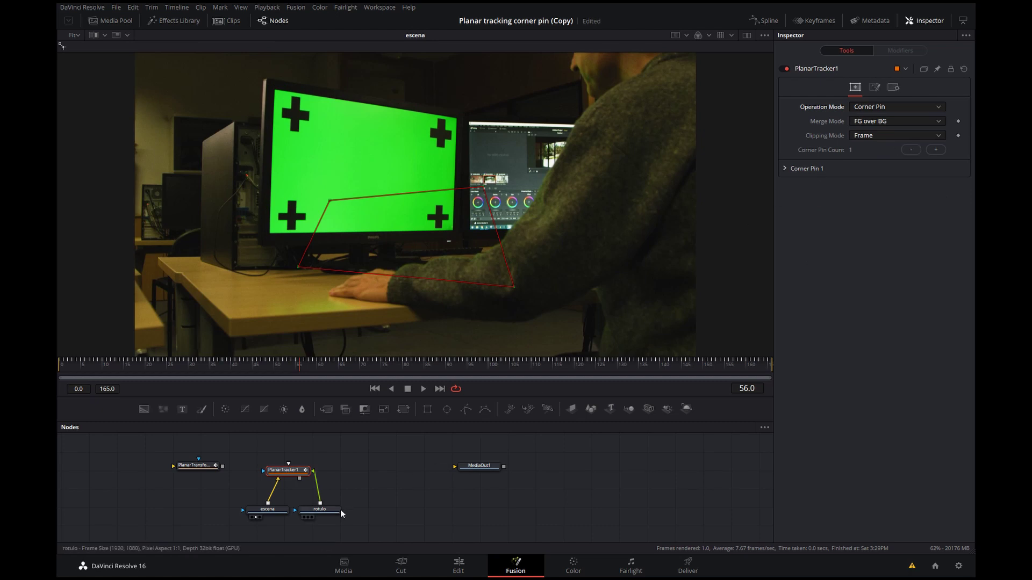
{"action": "left_click_drag", "start_coordinate": [331, 514], "coordinate": [334, 516]}
{"action": "left_click", "coordinate": [299, 474]}
{"action": "left_click", "coordinate": [299, 476]}
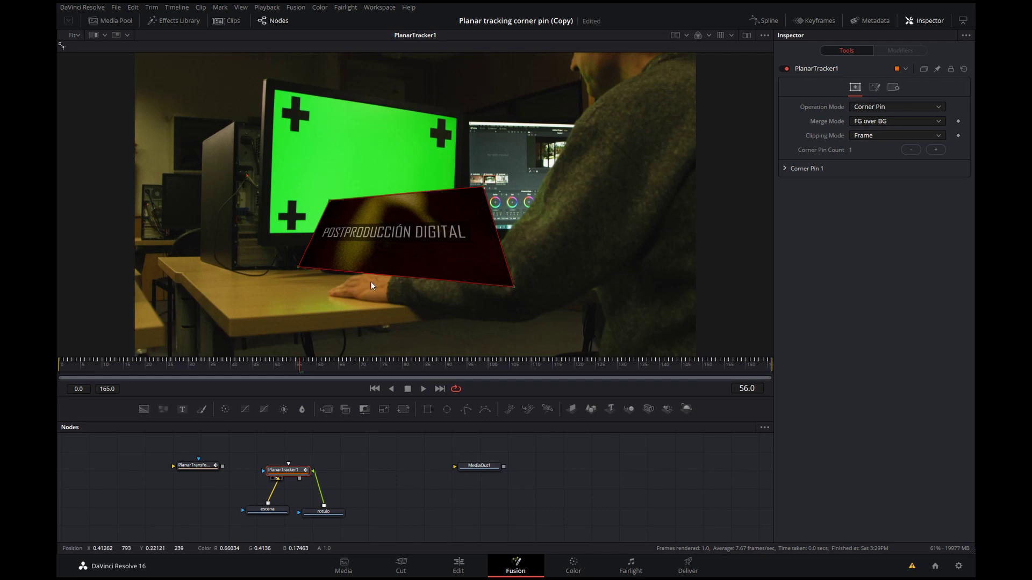
{"action": "left_click", "coordinate": [387, 473]}
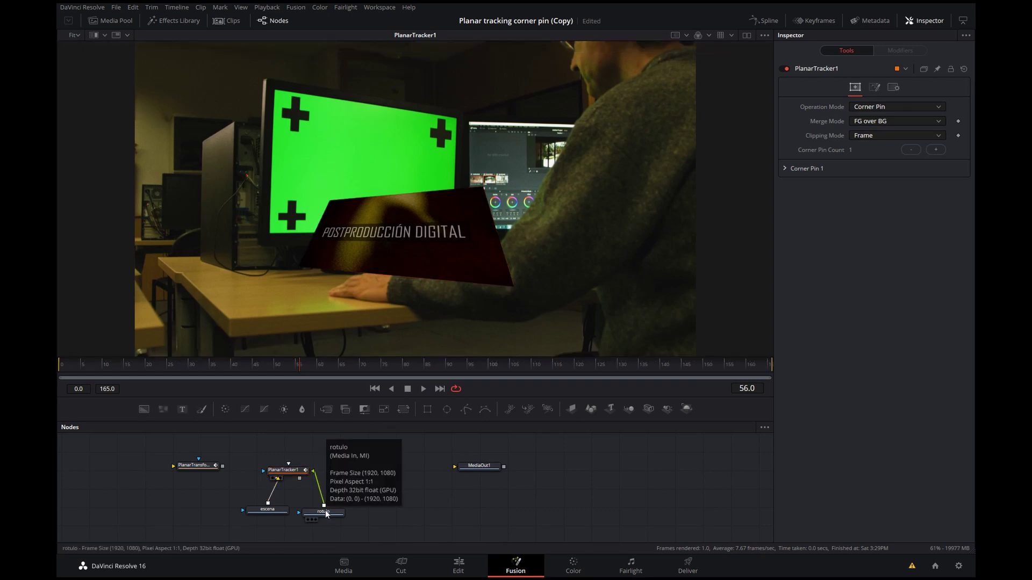
{"action": "left_click", "coordinate": [290, 471]}
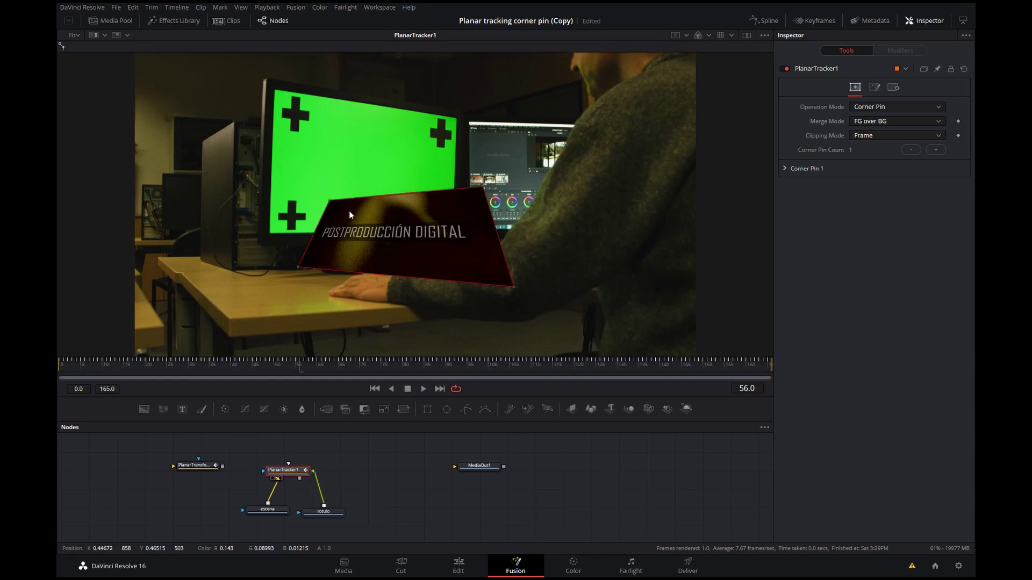
Step: Drag the title's four corner-pin handles onto the monitor screen's corners
{"action": "left_click_drag", "start_coordinate": [330, 200], "coordinate": [273, 85]}
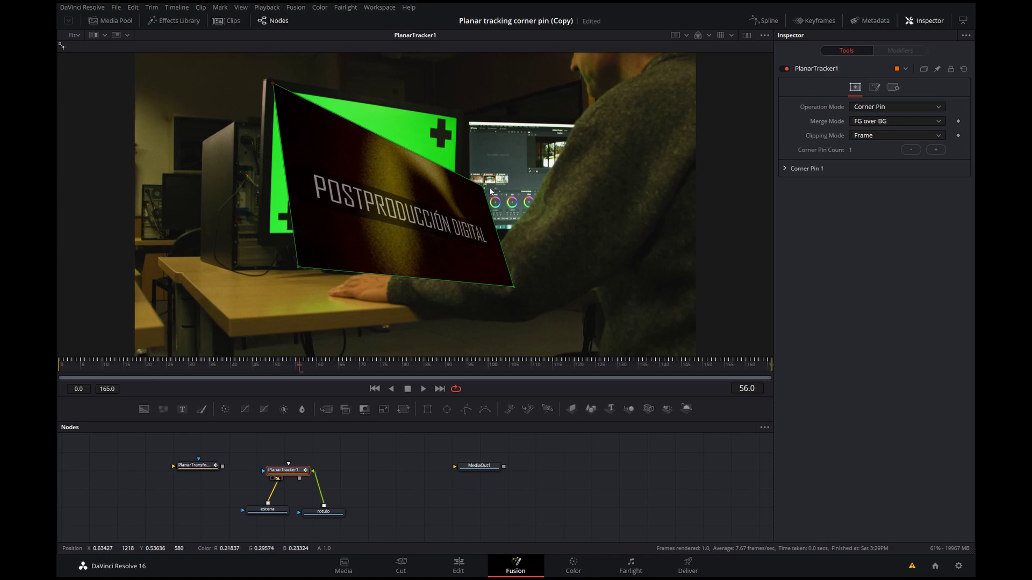
{"action": "left_click_drag", "start_coordinate": [483, 185], "coordinate": [460, 120]}
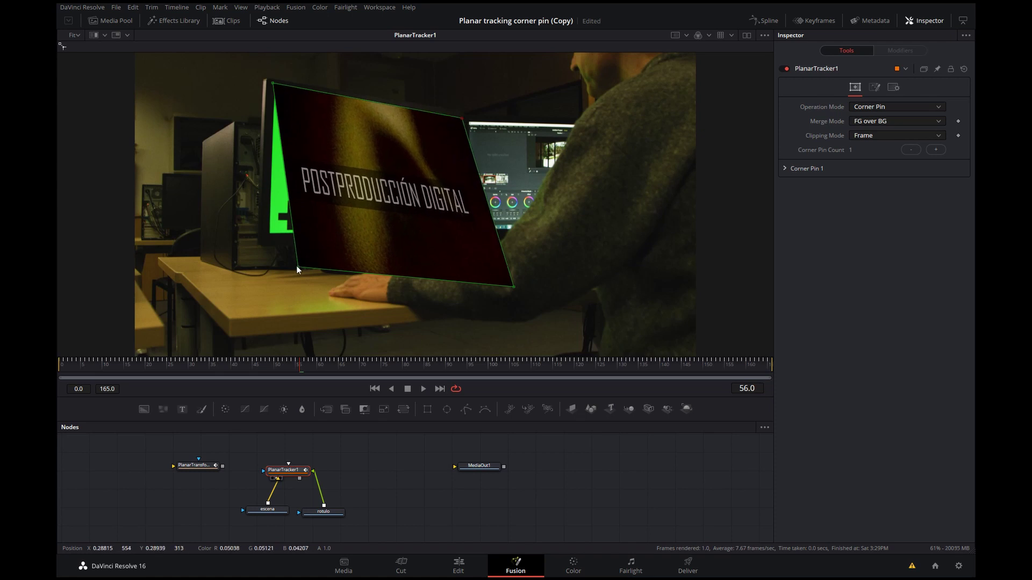
{"action": "left_click_drag", "start_coordinate": [297, 266], "coordinate": [266, 235]}
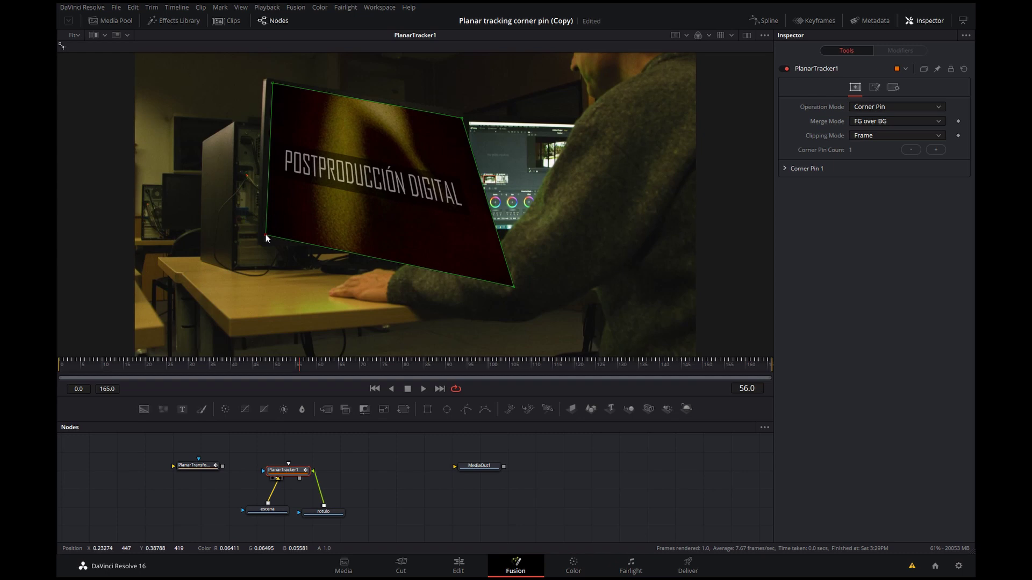
{"action": "mouse_move", "coordinate": [511, 286]}
{"action": "left_mouse_down"}
{"action": "mouse_move", "coordinate": [450, 228]}
{"action": "mouse_move", "coordinate": [463, 232]}
{"action": "left_mouse_up"}
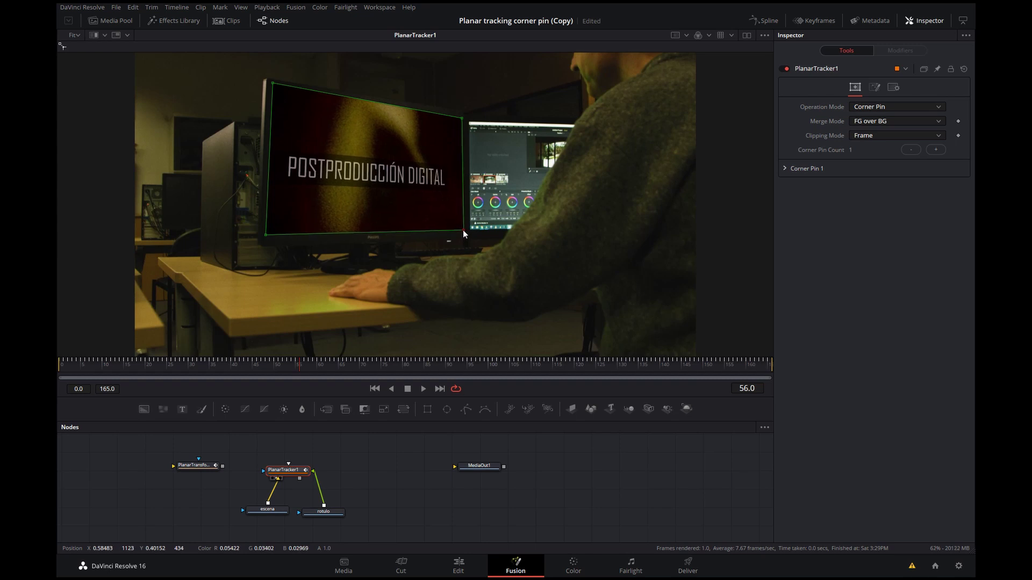
Step: Fit the title's corner pin to the monitor screen, then paste a copy of the escena footage as escena_1
{"action": "left_click_drag", "start_coordinate": [272, 84], "coordinate": [275, 88]}
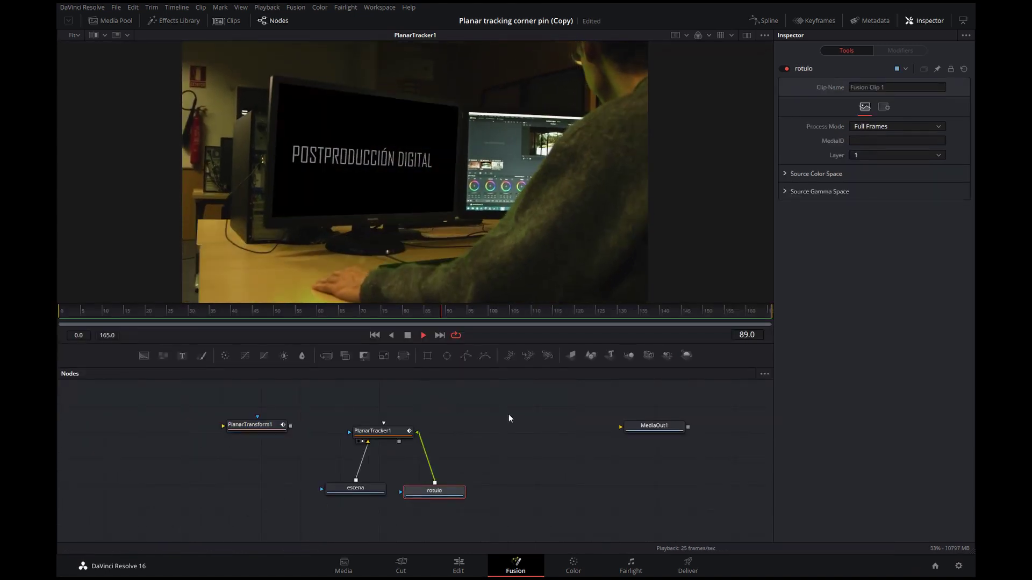
{"action": "key", "text": "space"}
{"action": "left_click", "coordinate": [393, 432]}
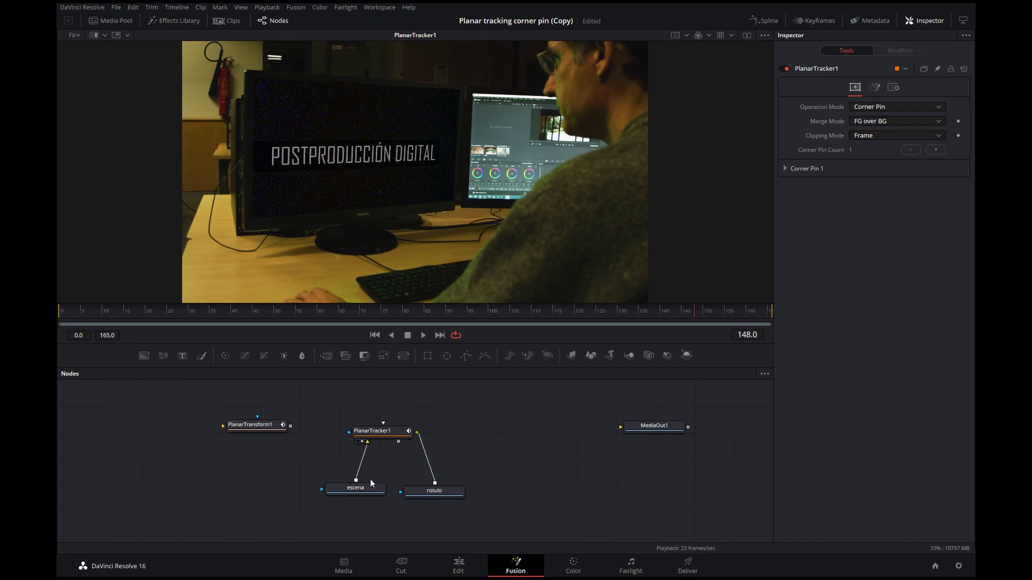
{"action": "left_click", "coordinate": [357, 492]}
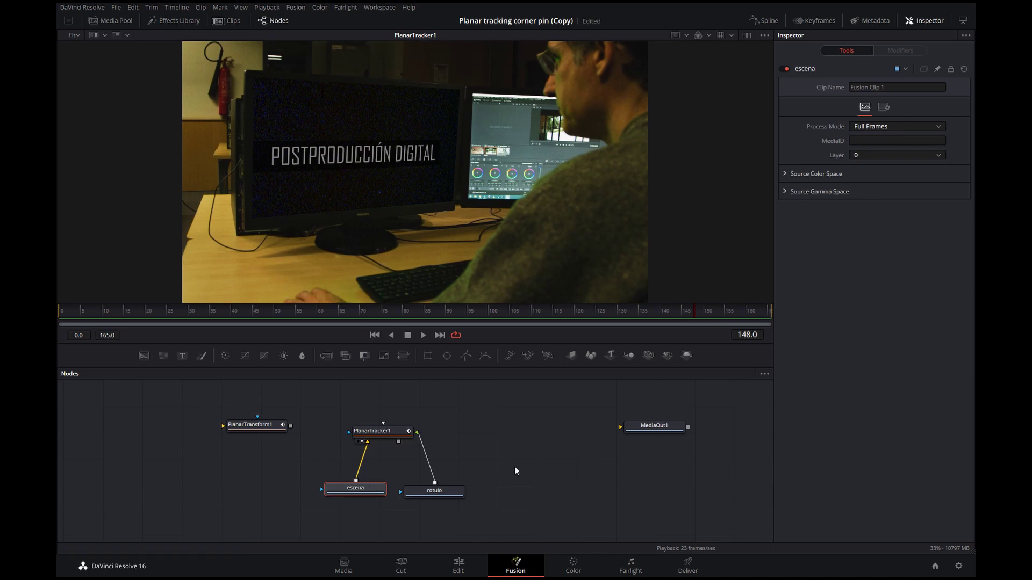
{"action": "key", "text": "ctrl+v"}
Step: Add a Delta Keyer after escena_1 and merge its output with PlanarTracker1 into Merge1
{"action": "left_click_drag", "start_coordinate": [534, 420], "coordinate": [528, 416]}
{"action": "key", "text": "shift+space"}
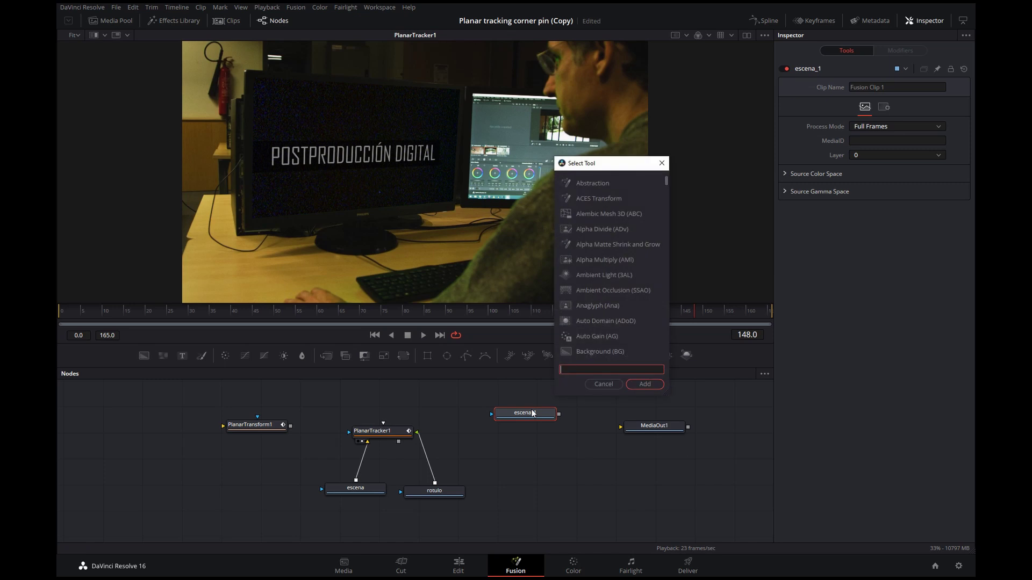
{"action": "type", "text": "del"}
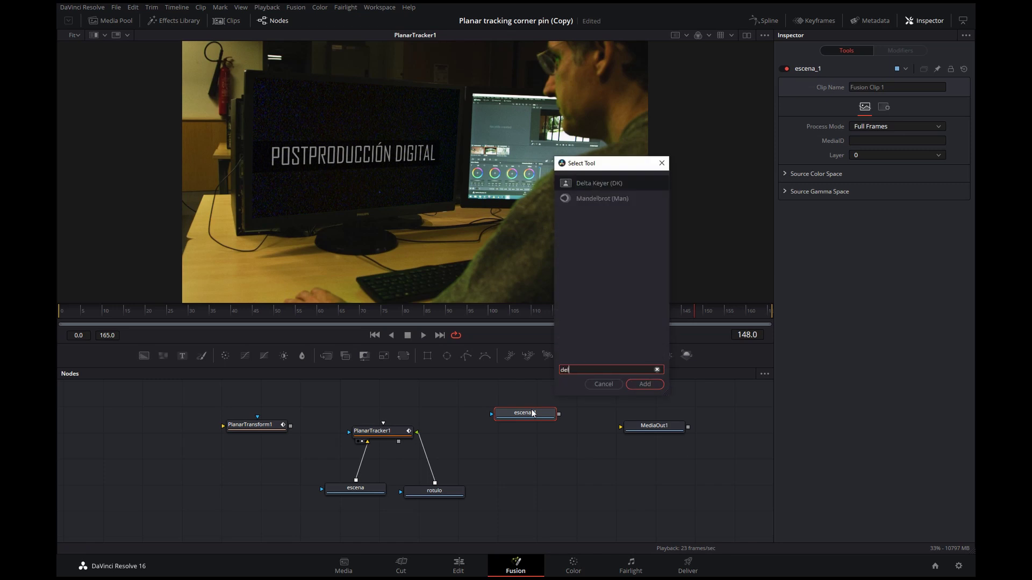
{"action": "double_click", "coordinate": [603, 184]}
{"action": "left_click_drag", "start_coordinate": [599, 416], "coordinate": [527, 445]}
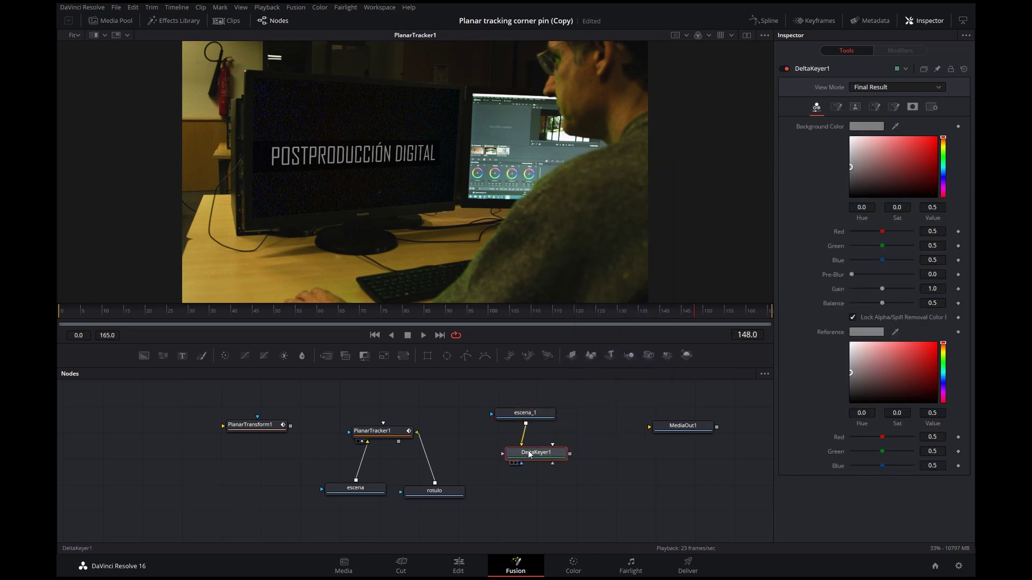
{"action": "left_click_drag", "start_coordinate": [393, 445], "coordinate": [411, 441]}
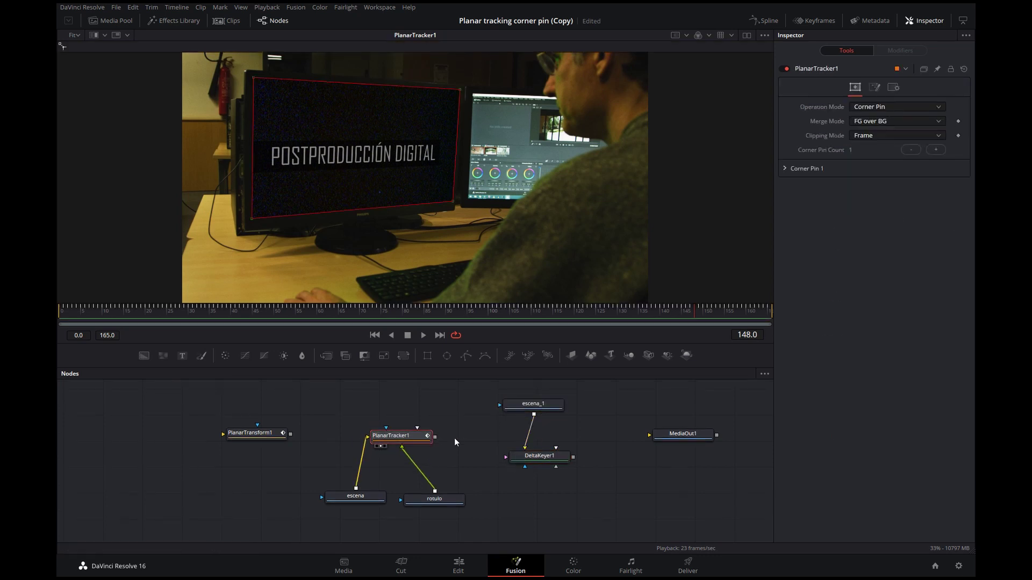
{"action": "left_click_drag", "start_coordinate": [572, 457], "coordinate": [437, 440]}
{"action": "left_click_drag", "start_coordinate": [611, 456], "coordinate": [561, 497]}
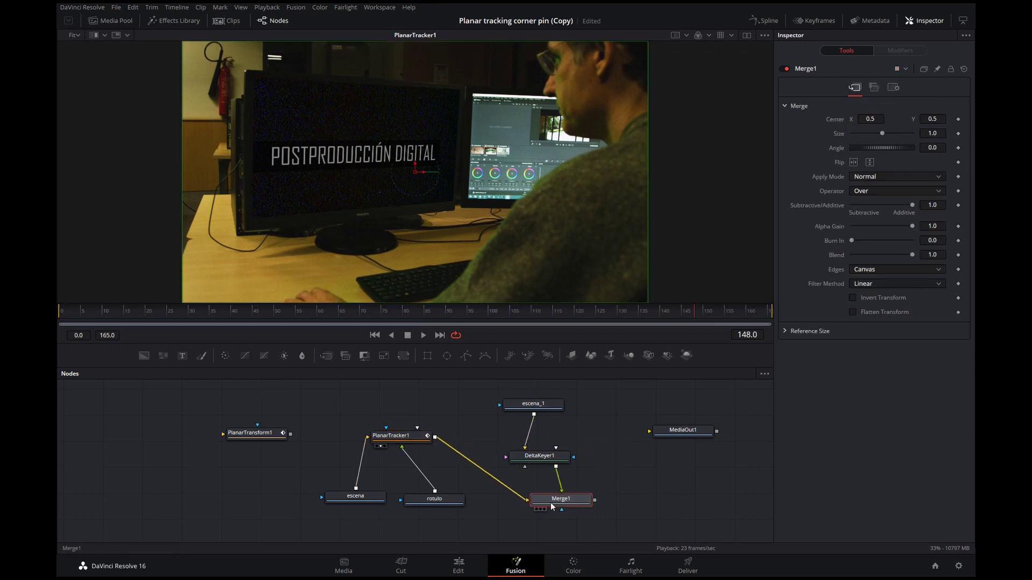
Step: Tidy the node layout and connect Merge1 to MediaOut1
{"action": "left_click_drag", "start_coordinate": [360, 490], "coordinate": [320, 501]}
{"action": "left_click_drag", "start_coordinate": [434, 500], "coordinate": [376, 510]}
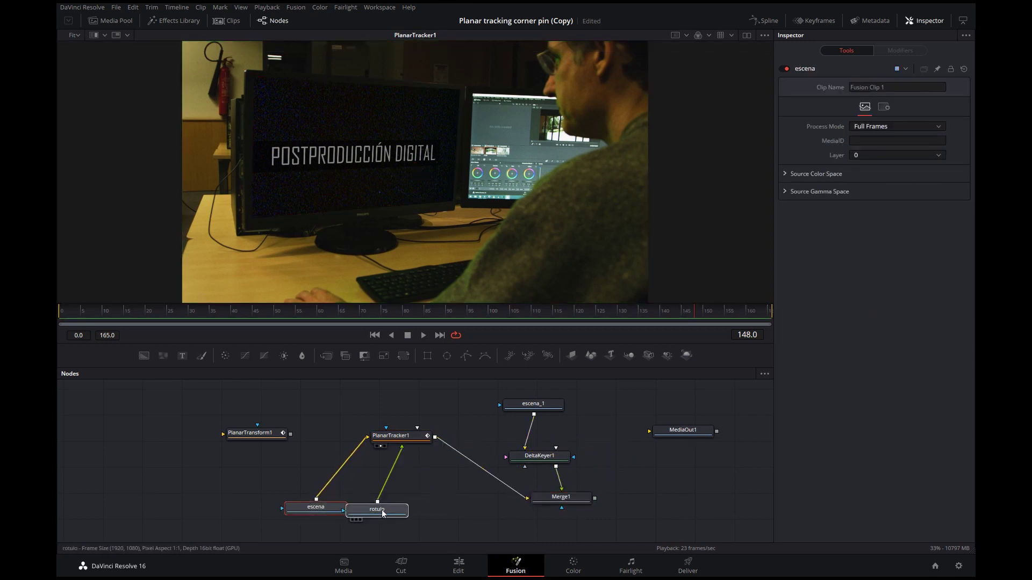
{"action": "left_click_drag", "start_coordinate": [411, 440], "coordinate": [364, 469]}
{"action": "mouse_move", "coordinate": [529, 395]}
{"action": "left_mouse_down"}
{"action": "mouse_move", "coordinate": [537, 453]}
{"action": "mouse_move", "coordinate": [451, 430]}
{"action": "left_mouse_up"}
{"action": "left_click_drag", "start_coordinate": [560, 497], "coordinate": [441, 465]}
{"action": "left_click_drag", "start_coordinate": [683, 430], "coordinate": [574, 462]}
{"action": "left_click_drag", "start_coordinate": [475, 466], "coordinate": [559, 467]}
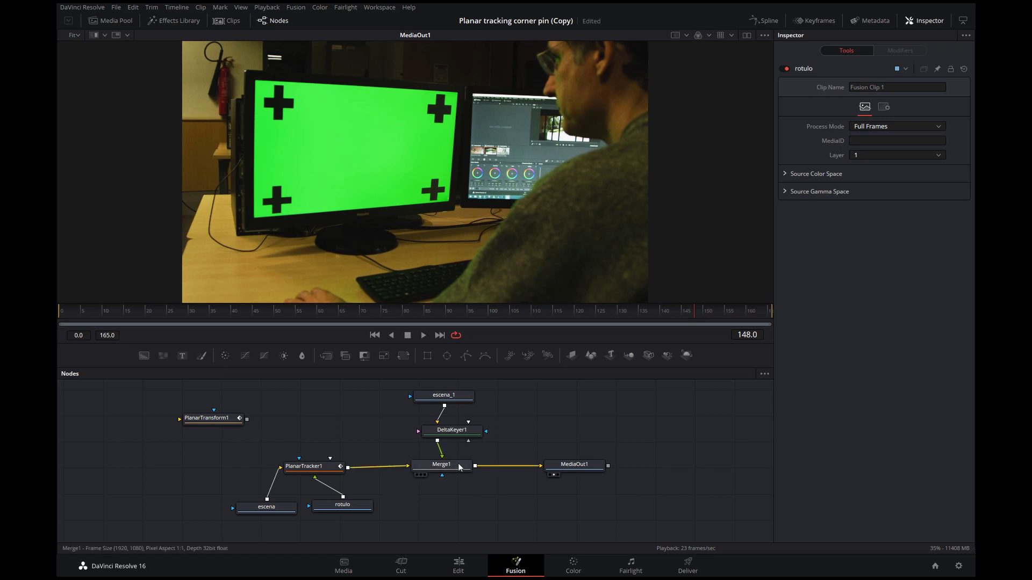
Step: Sample the monitor's green as DeltaKeyer1's Background Color and scrub the clip to verify the key
{"action": "left_click", "coordinate": [456, 431]}
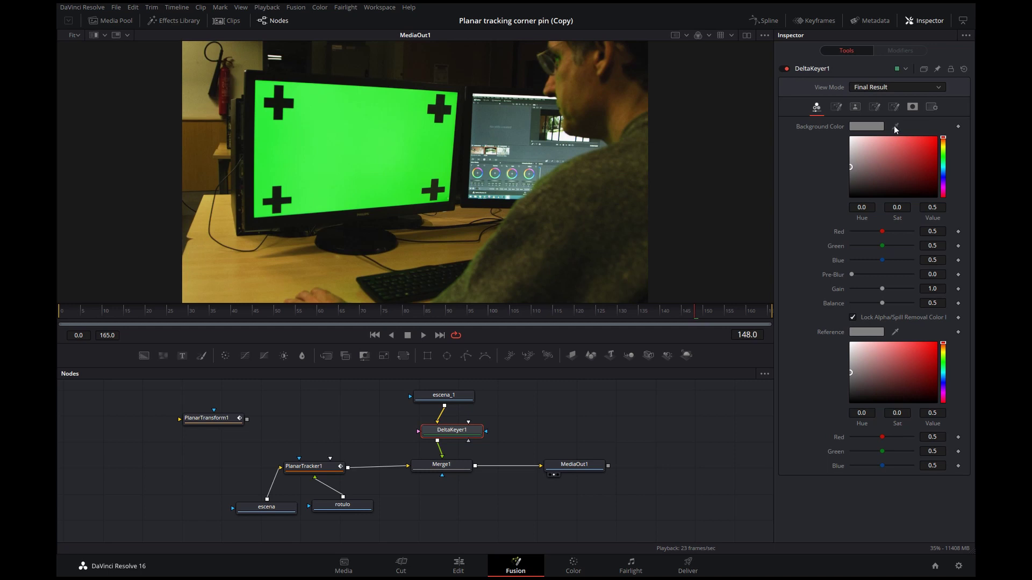
{"action": "left_click_drag", "start_coordinate": [895, 129], "coordinate": [389, 130]}
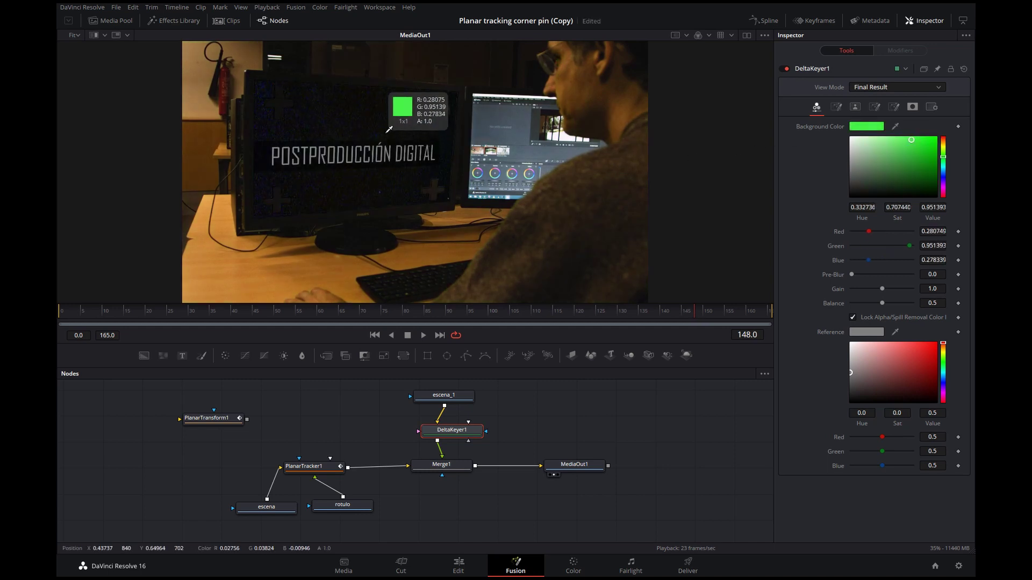
{"action": "left_click_drag", "start_coordinate": [389, 130], "coordinate": [373, 129]}
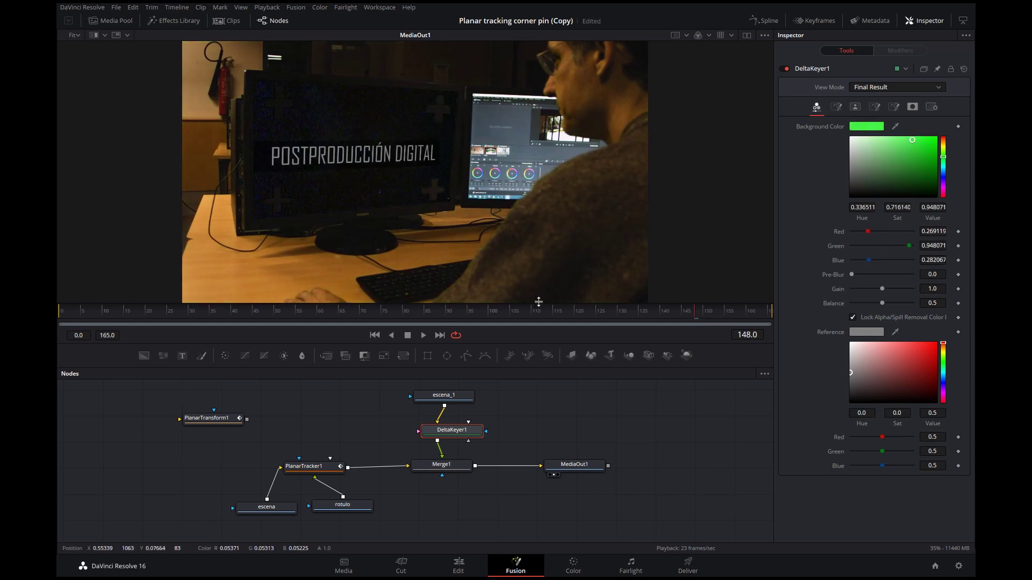
{"action": "mouse_move", "coordinate": [505, 312]}
{"action": "left_mouse_down"}
{"action": "mouse_move", "coordinate": [324, 305]}
{"action": "mouse_move", "coordinate": [569, 318]}
{"action": "left_mouse_up"}
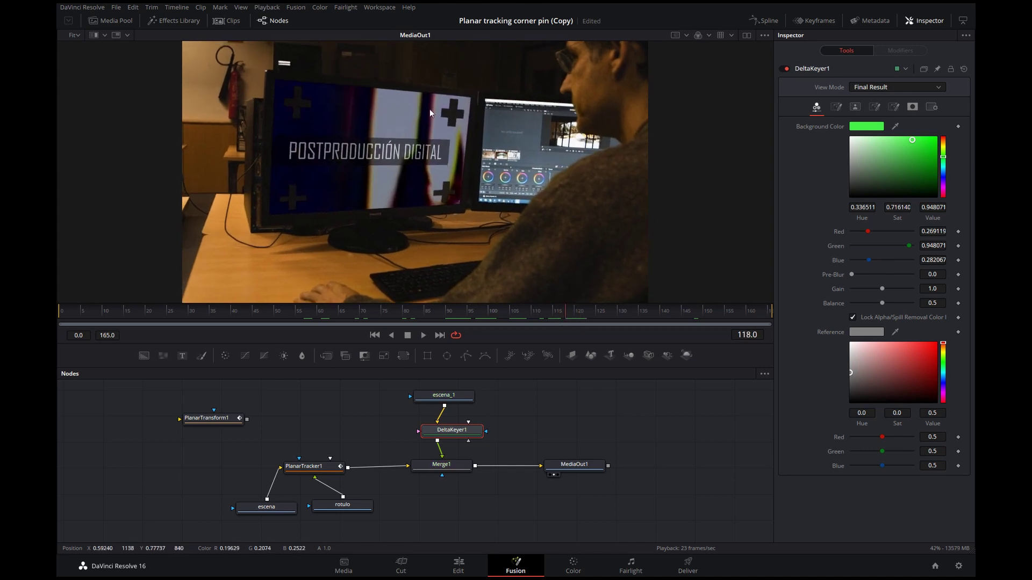
{"action": "left_click_drag", "start_coordinate": [458, 430], "coordinate": [452, 432]}
{"action": "left_click", "coordinate": [454, 402]}
Step: Move PlanarTransform1 below Merge1 and add a Polygon mask named cruz1
{"action": "scroll", "coordinate": [499, 408], "scroll_direction": "up", "scroll_amount": 1}
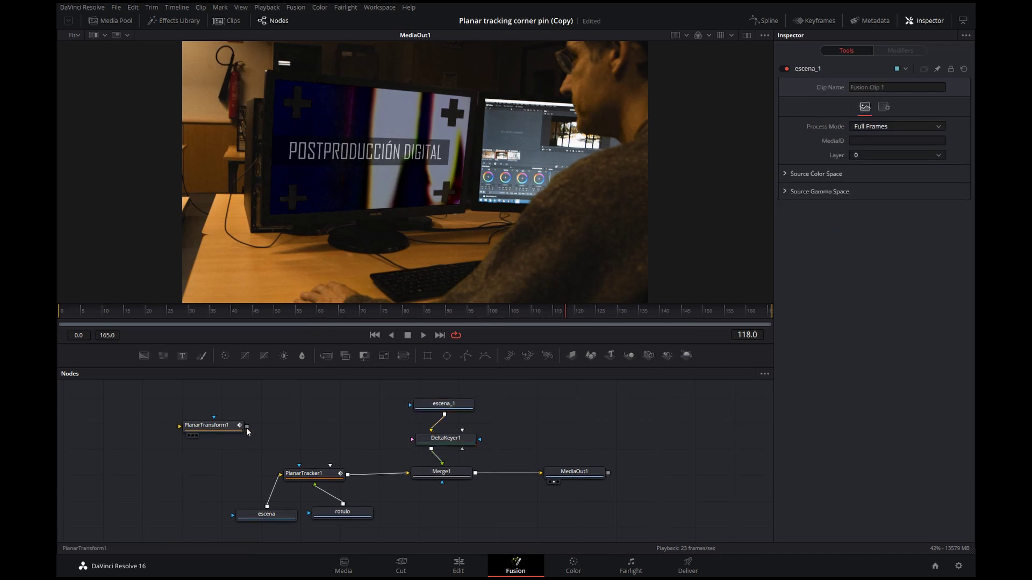
{"action": "mouse_move", "coordinate": [216, 427]}
{"action": "left_mouse_down"}
{"action": "mouse_move", "coordinate": [478, 525]}
{"action": "mouse_move", "coordinate": [443, 507]}
{"action": "left_mouse_up"}
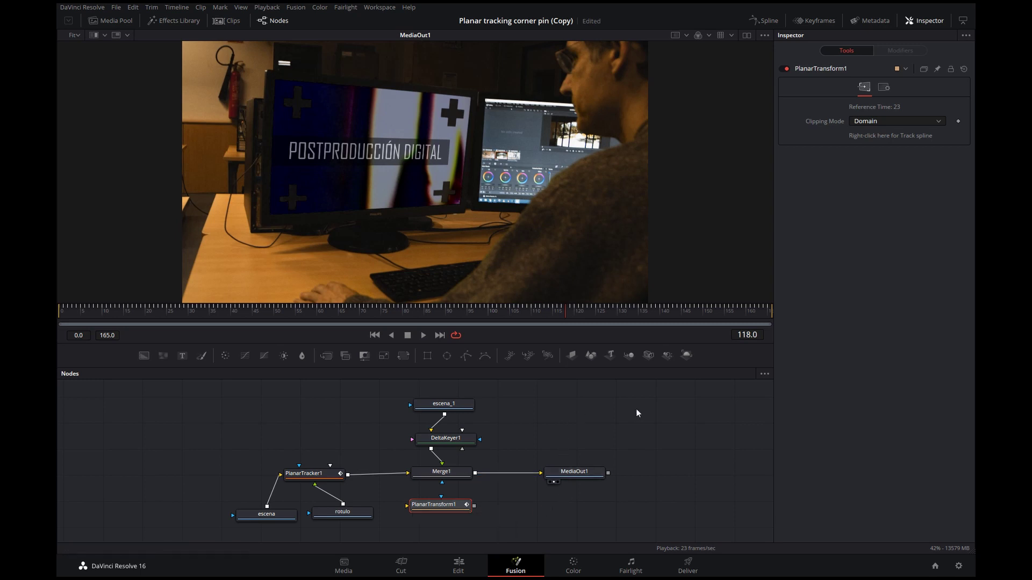
{"action": "left_click", "coordinate": [560, 415]}
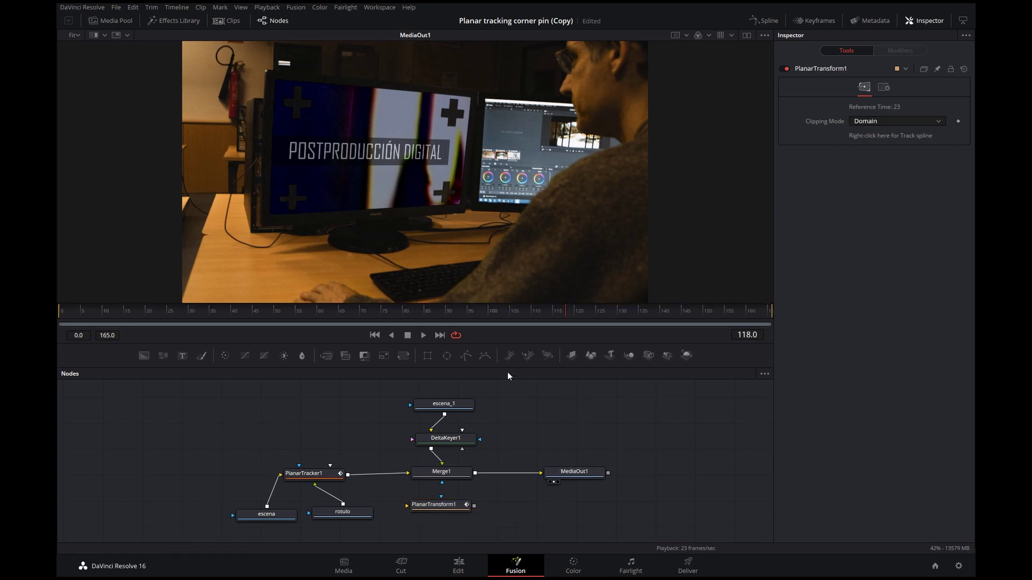
{"action": "left_click", "coordinate": [466, 356]}
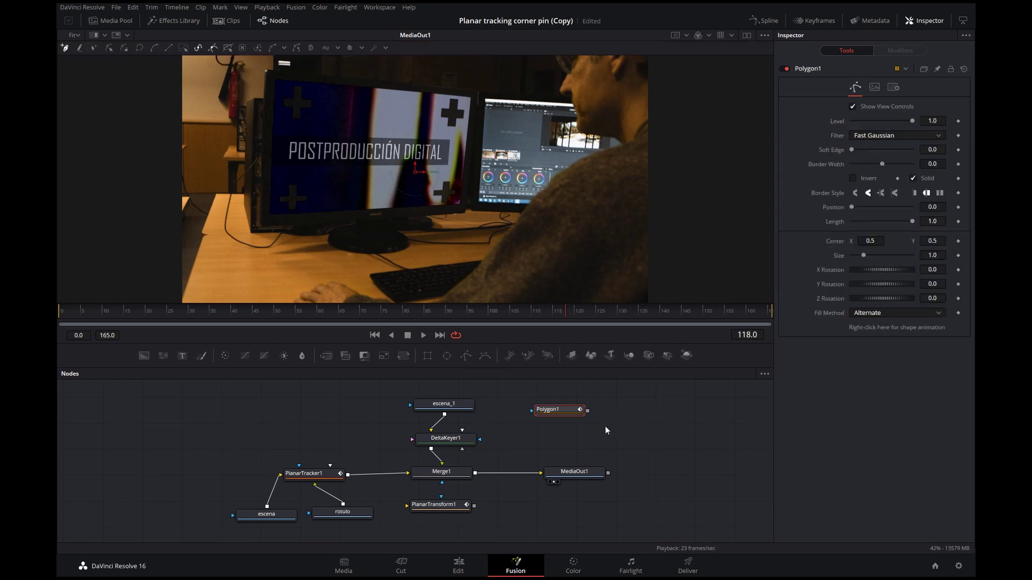
{"action": "left_click_drag", "start_coordinate": [551, 417], "coordinate": [677, 470]}
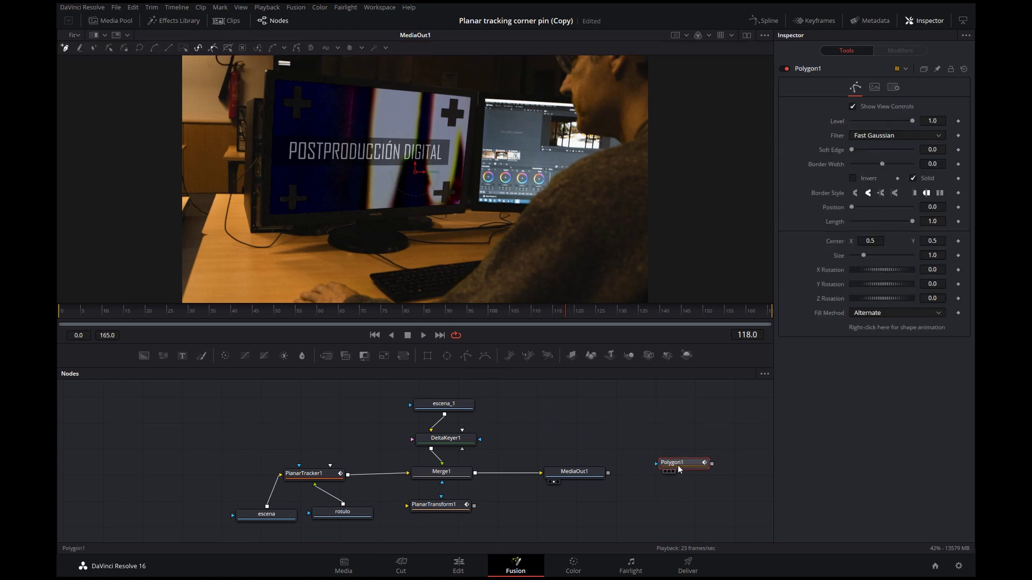
{"action": "key", "text": "F2"}
{"action": "type", "text": "cruz1"}
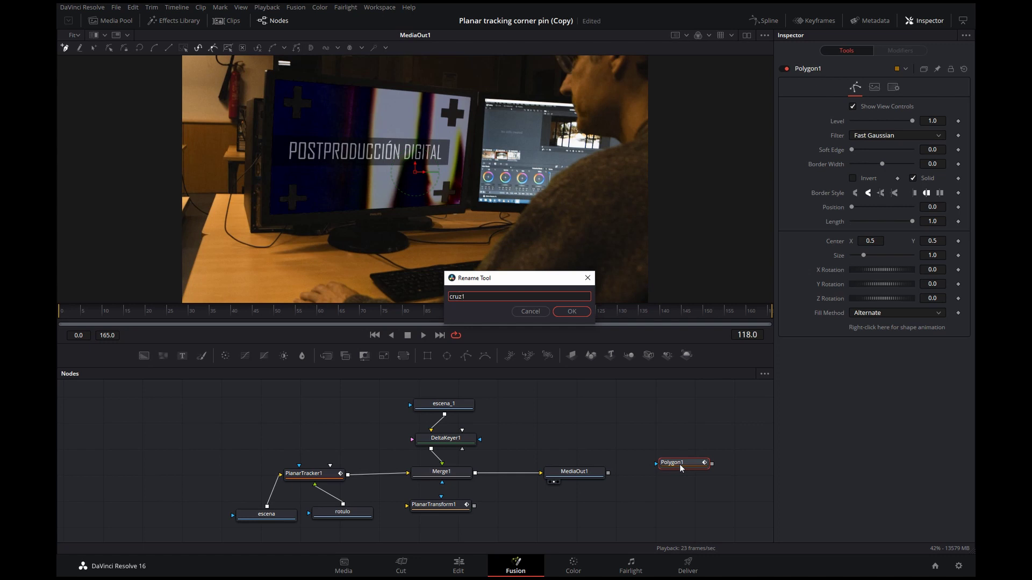
{"action": "left_click", "coordinate": [569, 311]}
Step: Route cruz1 through PlanarTransform1 into Merge1's effect mask and set cruz1 to Invert
{"action": "mouse_move", "coordinate": [681, 466]}
{"action": "left_mouse_down"}
{"action": "mouse_move", "coordinate": [560, 527]}
{"action": "mouse_move", "coordinate": [419, 519]}
{"action": "mouse_move", "coordinate": [425, 509]}
{"action": "left_mouse_up"}
{"action": "mouse_move", "coordinate": [583, 524]}
{"action": "left_mouse_down"}
{"action": "mouse_move", "coordinate": [464, 529]}
{"action": "mouse_move", "coordinate": [408, 510]}
{"action": "left_mouse_up"}
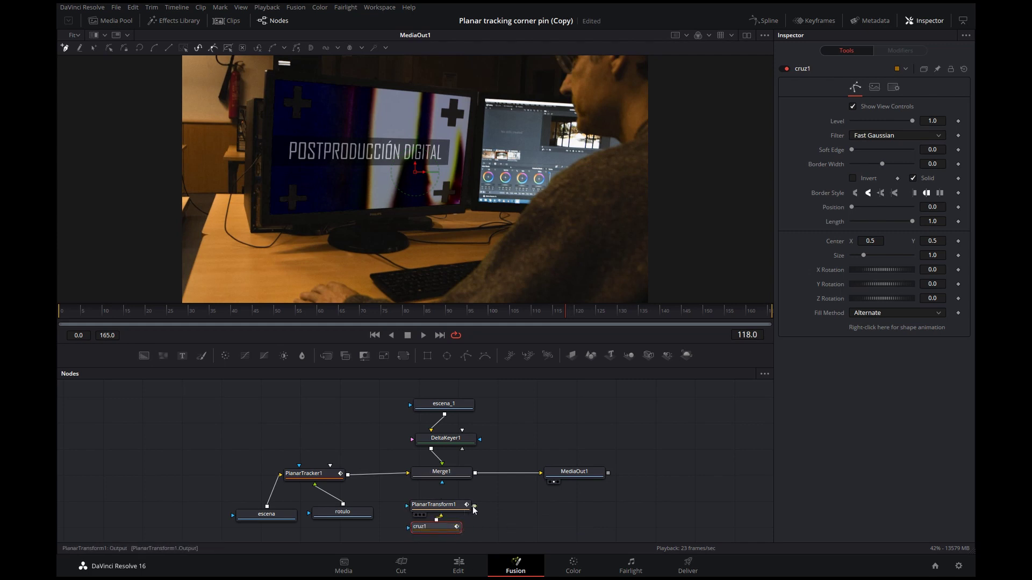
{"action": "left_click_drag", "start_coordinate": [473, 509], "coordinate": [445, 485]}
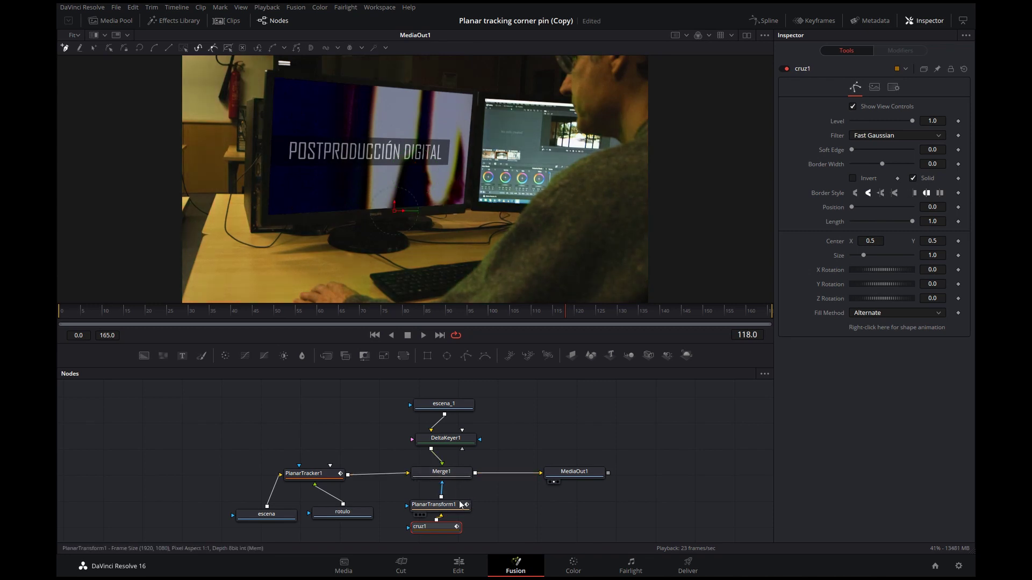
{"action": "left_click", "coordinate": [450, 508]}
{"action": "scroll", "coordinate": [447, 524], "scroll_direction": "down", "scroll_amount": 1}
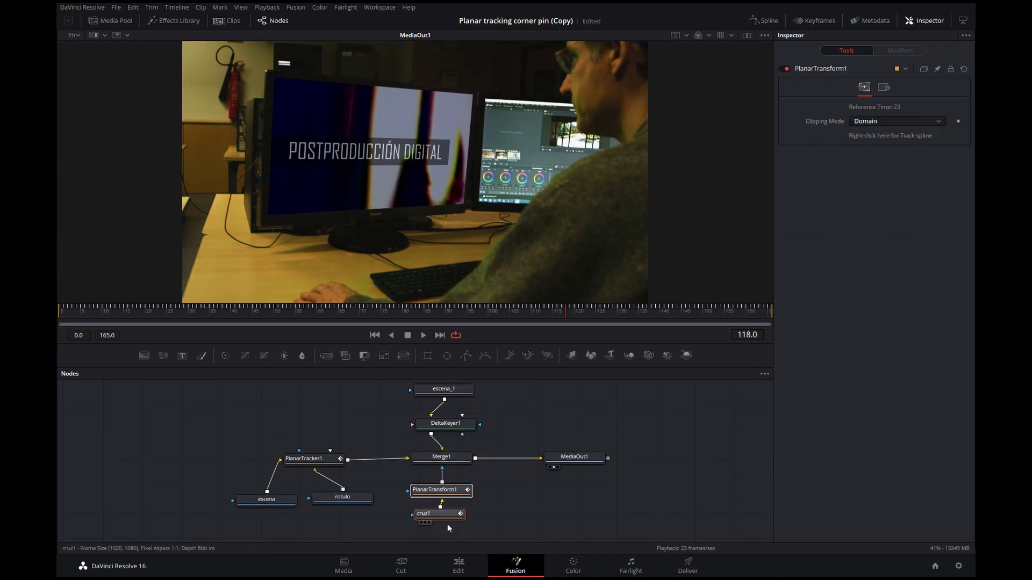
{"action": "left_click", "coordinate": [446, 514]}
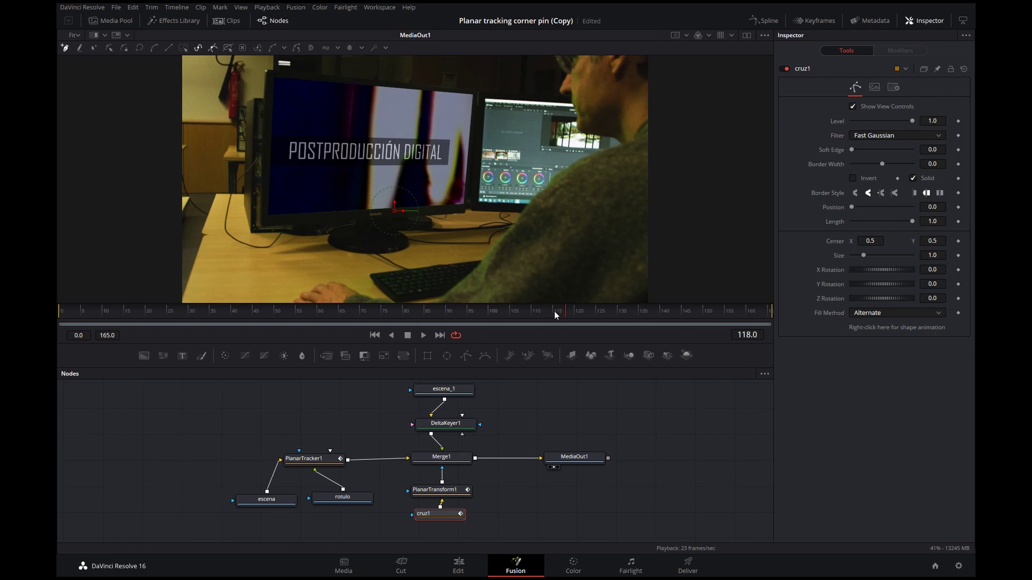
{"action": "left_click", "coordinate": [852, 178]}
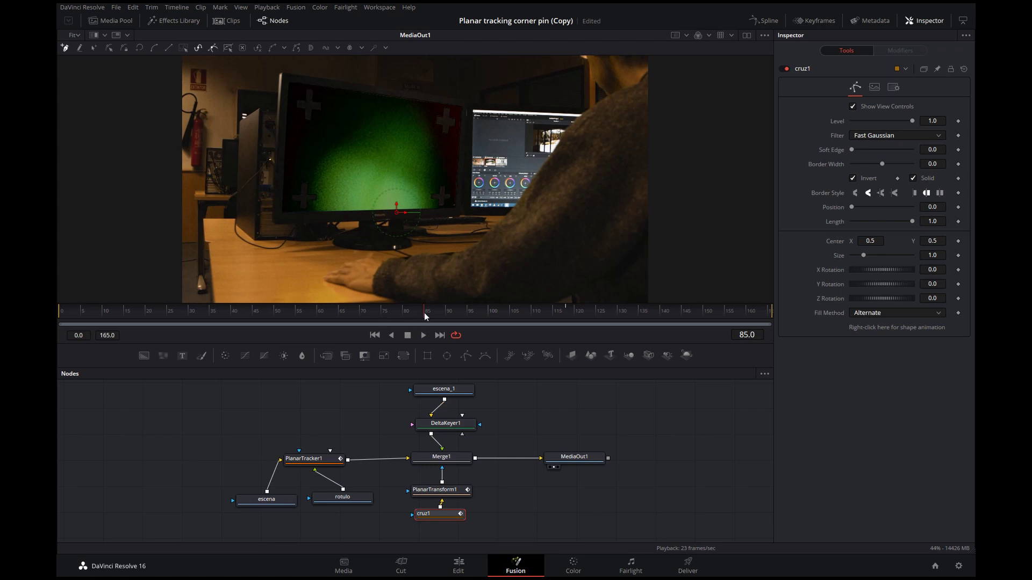
Step: At frame 72, draw a closed cruz1 polygon around the top-left cross and add another Polygon node
{"action": "left_click_drag", "start_coordinate": [424, 316], "coordinate": [374, 314]}
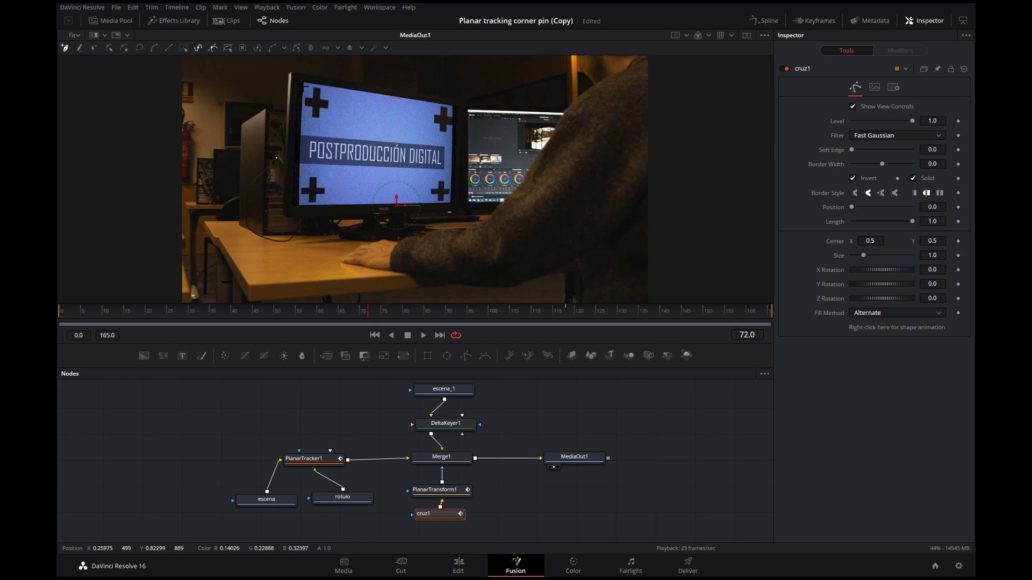
{"action": "left_click", "coordinate": [305, 85]}
{"action": "left_click", "coordinate": [333, 87]}
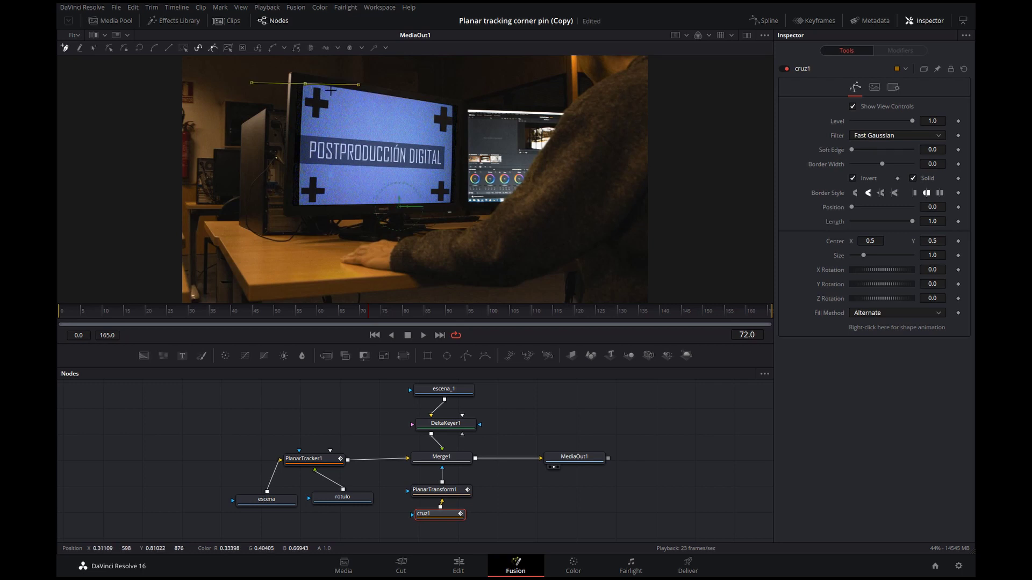
{"action": "left_click", "coordinate": [328, 122]}
{"action": "left_click", "coordinate": [305, 119]}
{"action": "left_click", "coordinate": [304, 85]}
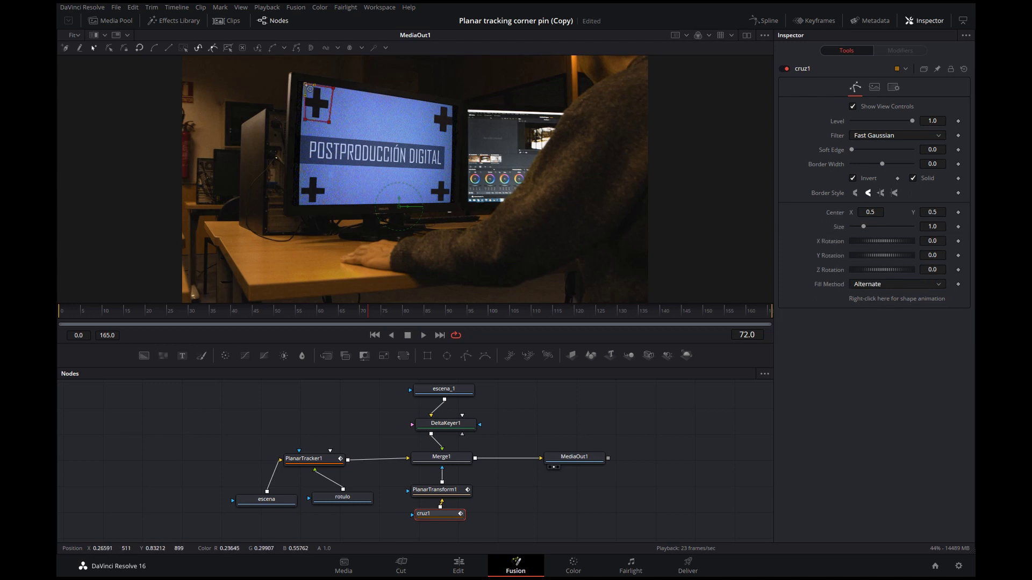
{"action": "left_click", "coordinate": [306, 119]}
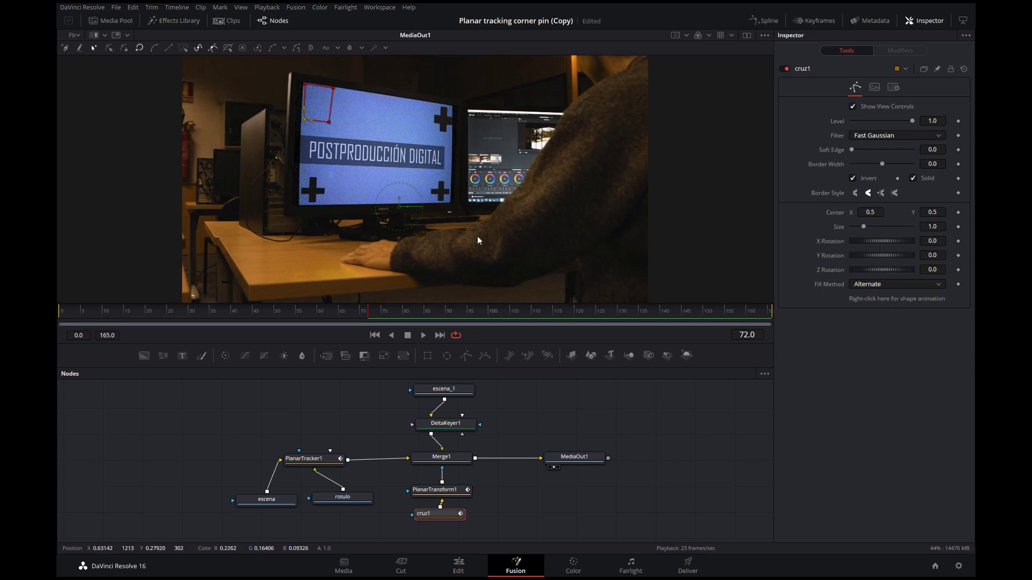
{"action": "left_click", "coordinate": [467, 356]}
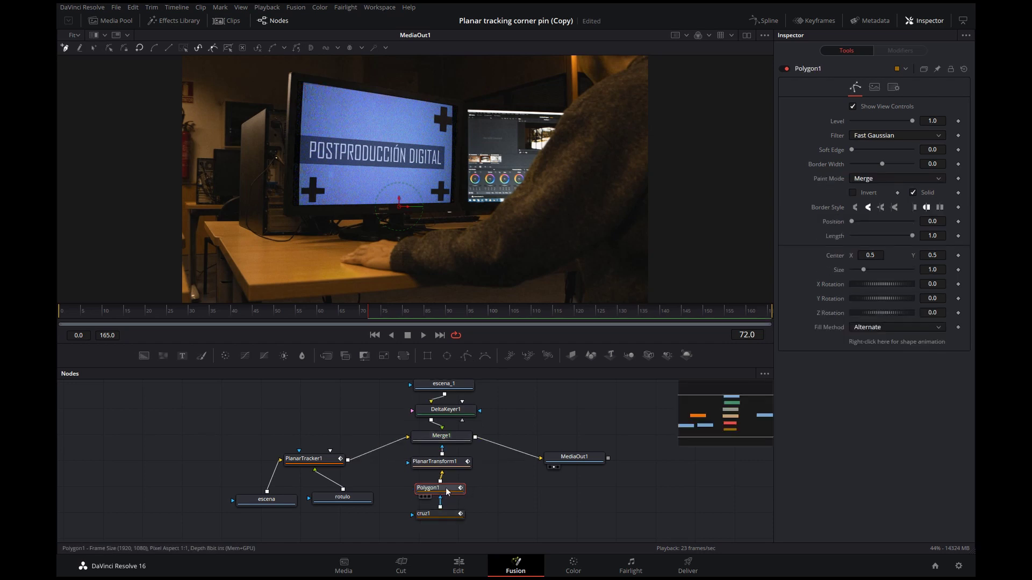
Step: Rename Polygon1 to cruz2 and outline the top-right tracking cross with it
{"action": "key", "text": "F2"}
{"action": "type", "text": "cruz"}
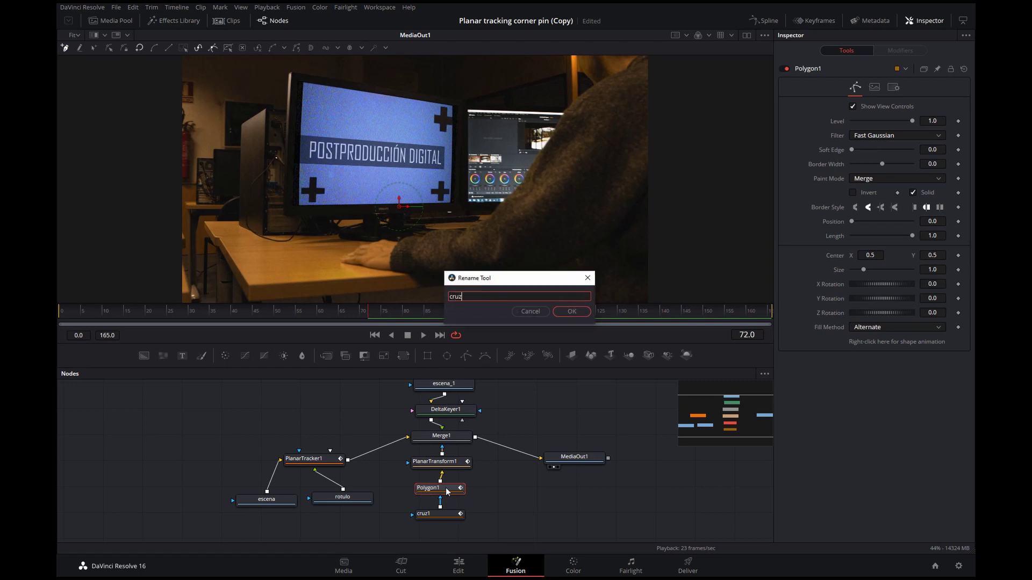
{"action": "type", "text": " 2"}
{"action": "left_click", "coordinate": [579, 311]}
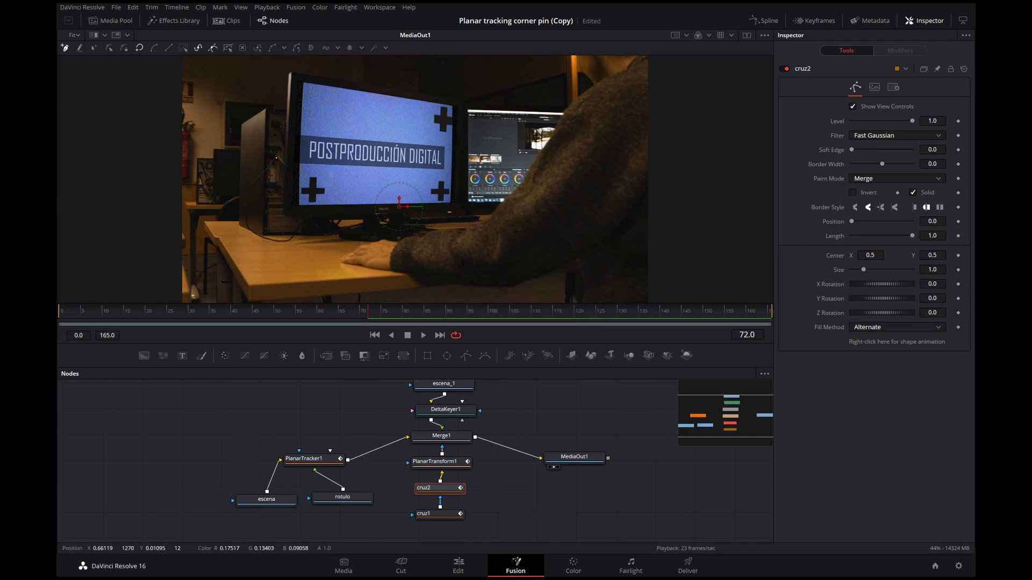
{"action": "left_click_drag", "start_coordinate": [430, 106], "coordinate": [483, 107]}
{"action": "left_click", "coordinate": [451, 107]}
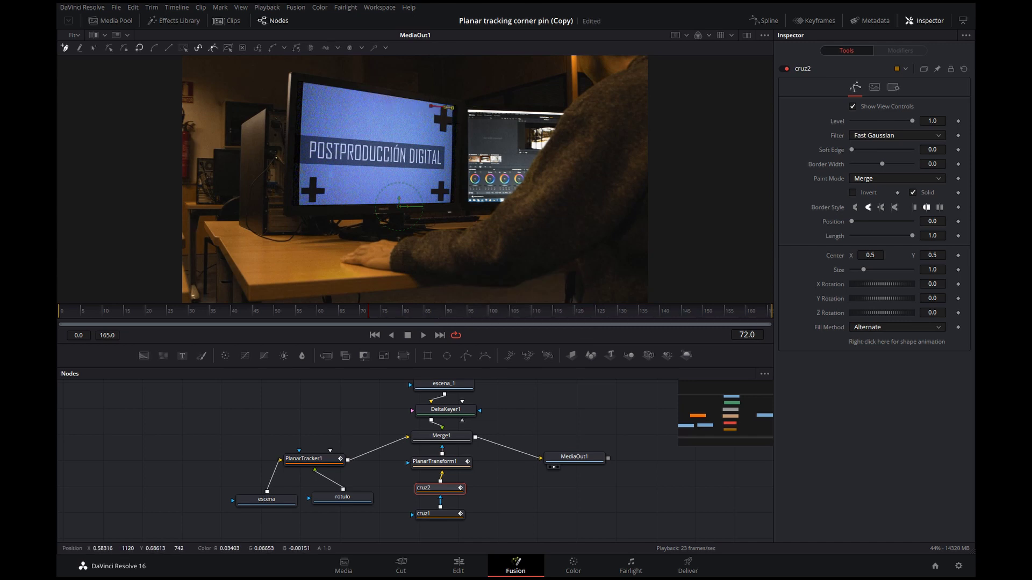
{"action": "left_click", "coordinate": [451, 131]}
{"action": "left_click", "coordinate": [433, 135]}
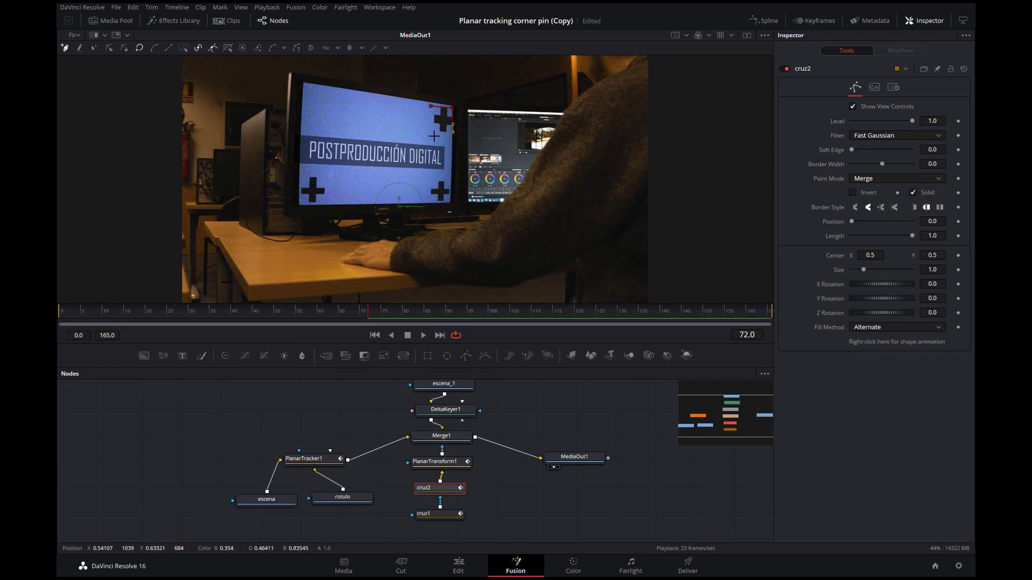
{"action": "left_click", "coordinate": [431, 107]}
{"action": "left_click_drag", "start_coordinate": [434, 136], "coordinate": [430, 132]}
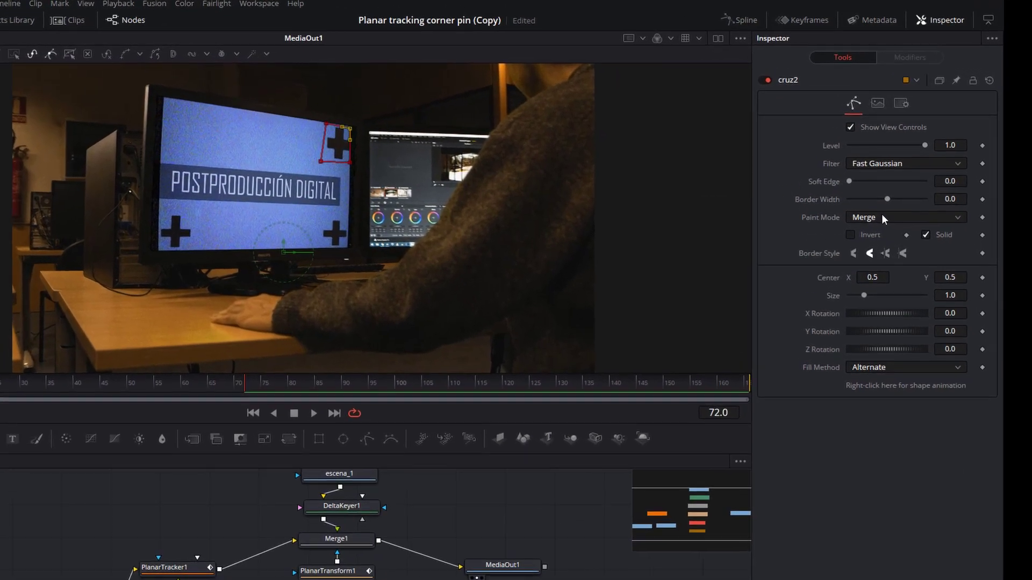
Step: Set cruz2's Paint Mode to Subtract and adjust its lower-left corner
{"action": "left_click", "coordinate": [882, 217]}
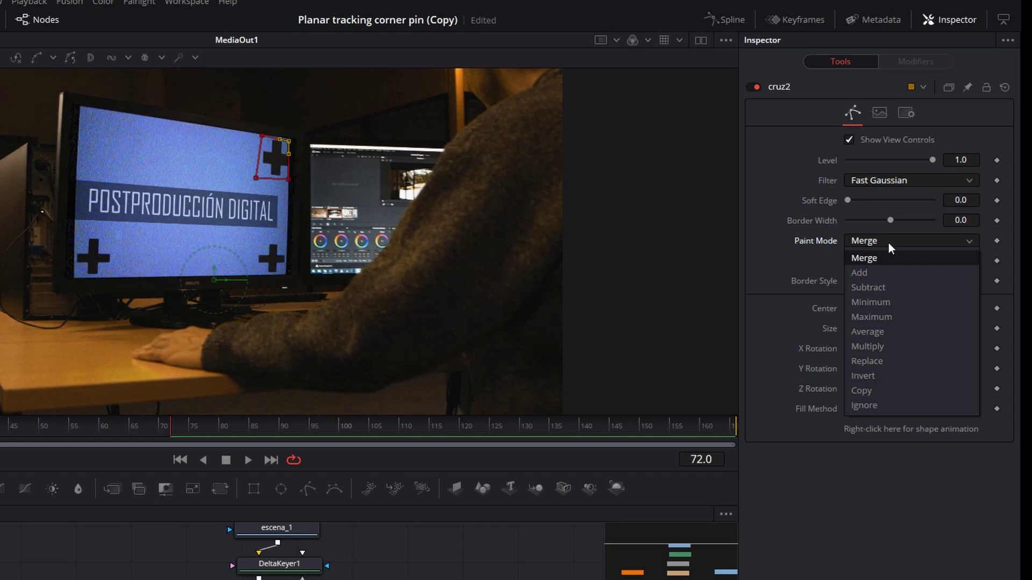
{"action": "left_click", "coordinate": [886, 262]}
{"action": "left_click", "coordinate": [898, 243]}
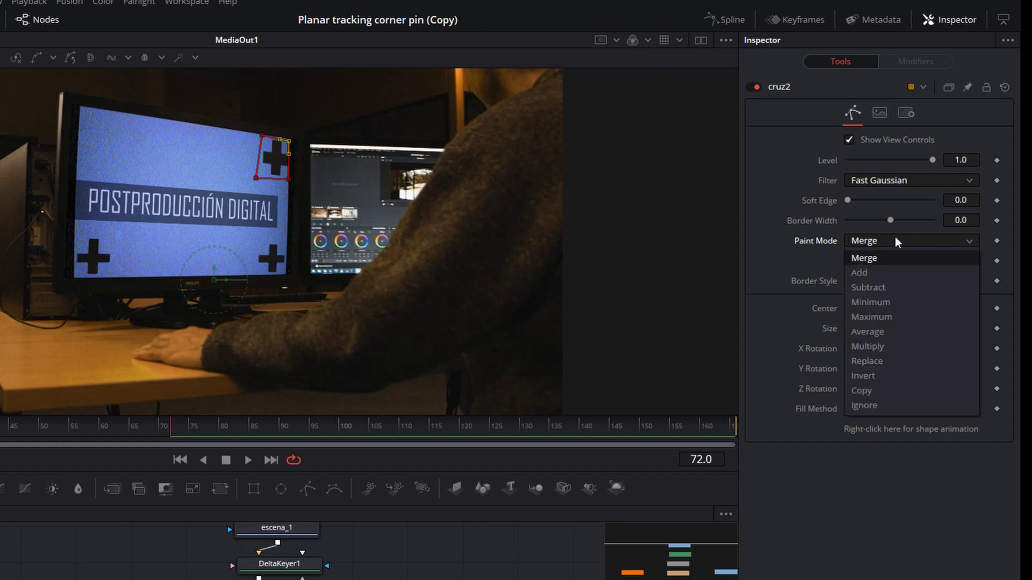
{"action": "left_click", "coordinate": [883, 289]}
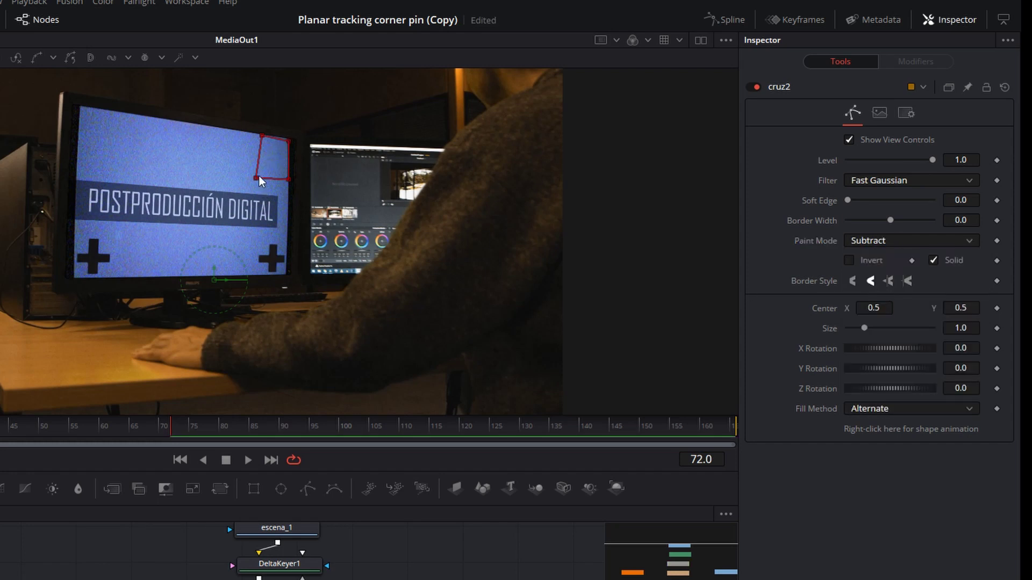
{"action": "left_click_drag", "start_coordinate": [257, 178], "coordinate": [261, 177]}
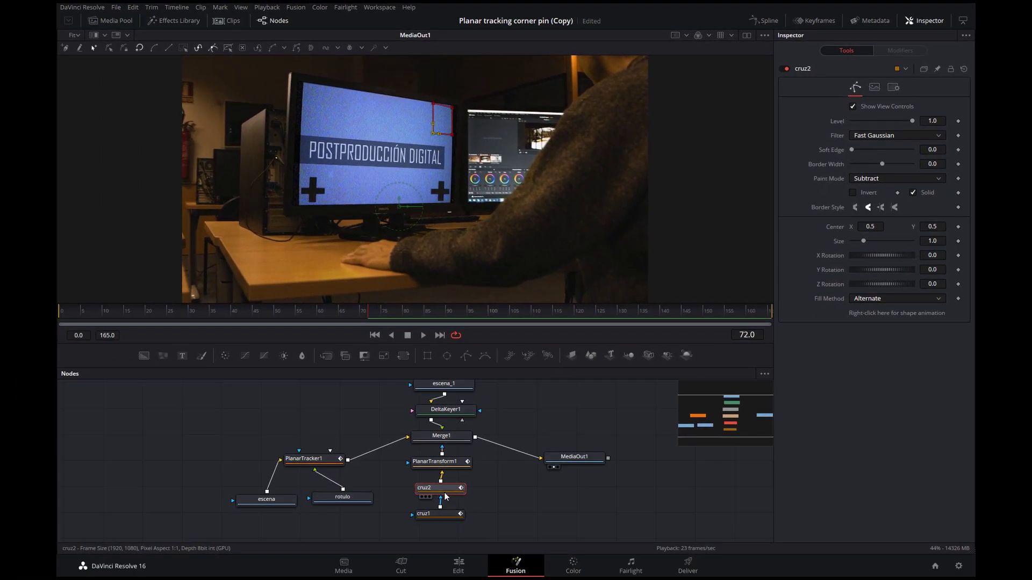
Step: Add two more mask shapes and name them cruz3 and cruz4
{"action": "left_click", "coordinate": [466, 355]}
{"action": "left_click", "coordinate": [467, 357]}
{"action": "key", "text": "F2"}
{"action": "type", "text": "cruz 3"}
{"action": "left_click", "coordinate": [572, 313]}
{"action": "left_click", "coordinate": [440, 466]}
{"action": "key", "text": "F2"}
{"action": "type", "text": "cruz4"}
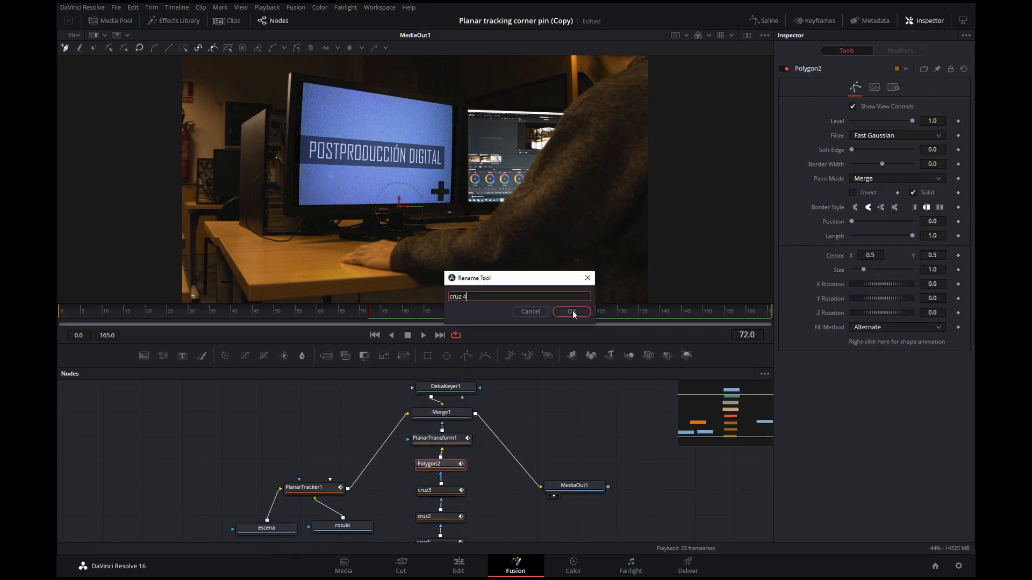
{"action": "left_click", "coordinate": [572, 312]}
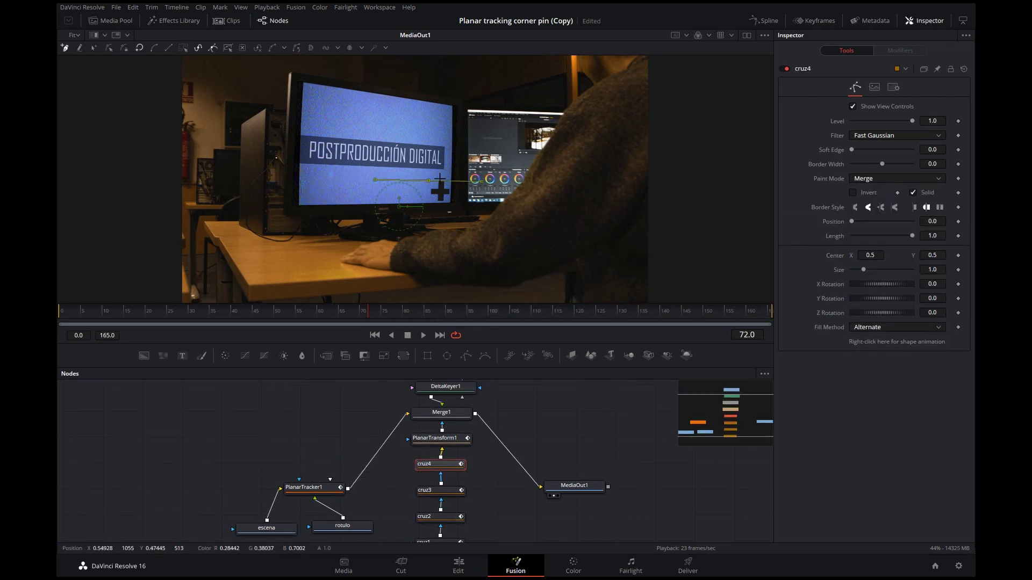
{"action": "left_click", "coordinate": [463, 440]}
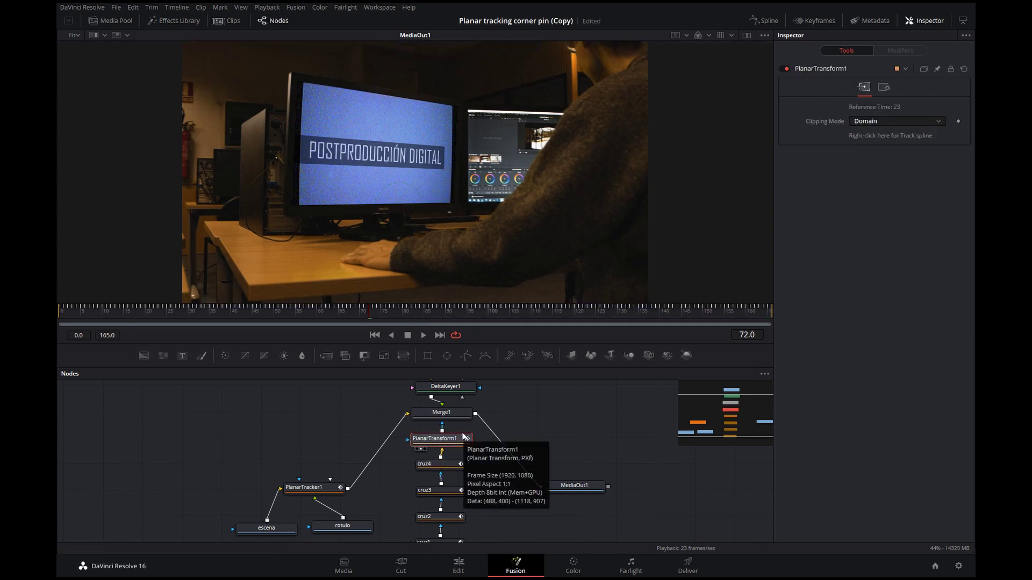
Step: View PlanarTransform1's mask alone and scrub to confirm the four black squares track the screen
{"action": "key", "text": "1"}
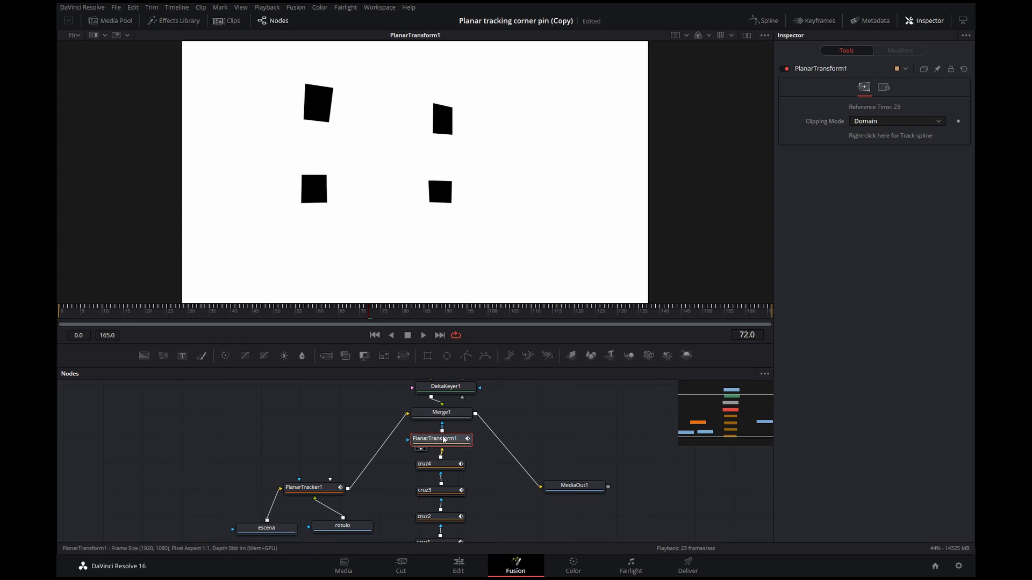
{"action": "mouse_move", "coordinate": [372, 317]}
{"action": "left_mouse_down"}
{"action": "mouse_move", "coordinate": [404, 315]}
{"action": "mouse_move", "coordinate": [273, 316]}
{"action": "left_mouse_up"}
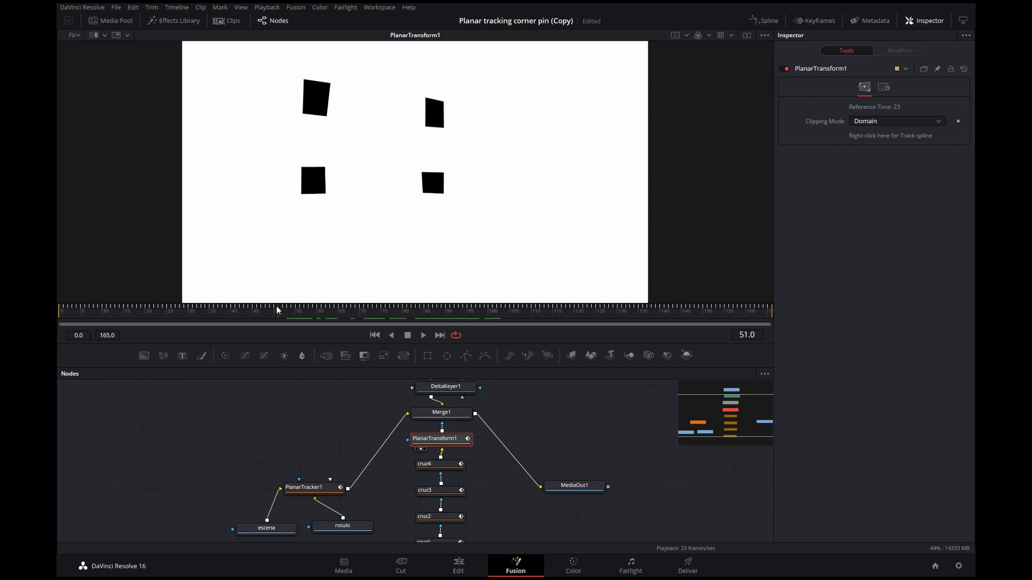
{"action": "left_click", "coordinate": [452, 415]}
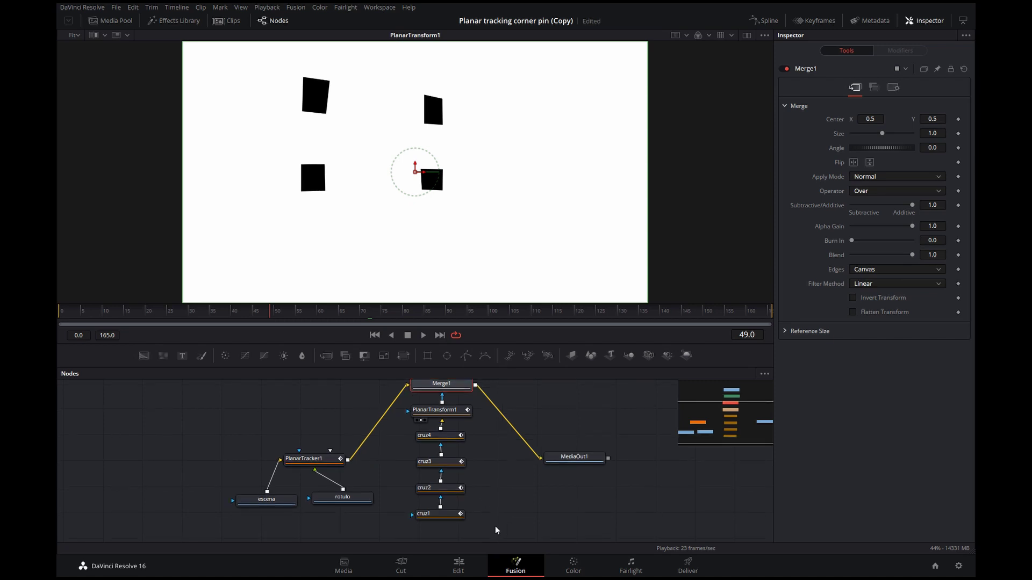
Step: Group PlanarTransform1 and cruz1–cruz4 into Group1 and move it below Merge1
{"action": "left_click_drag", "start_coordinate": [496, 530], "coordinate": [408, 406]}
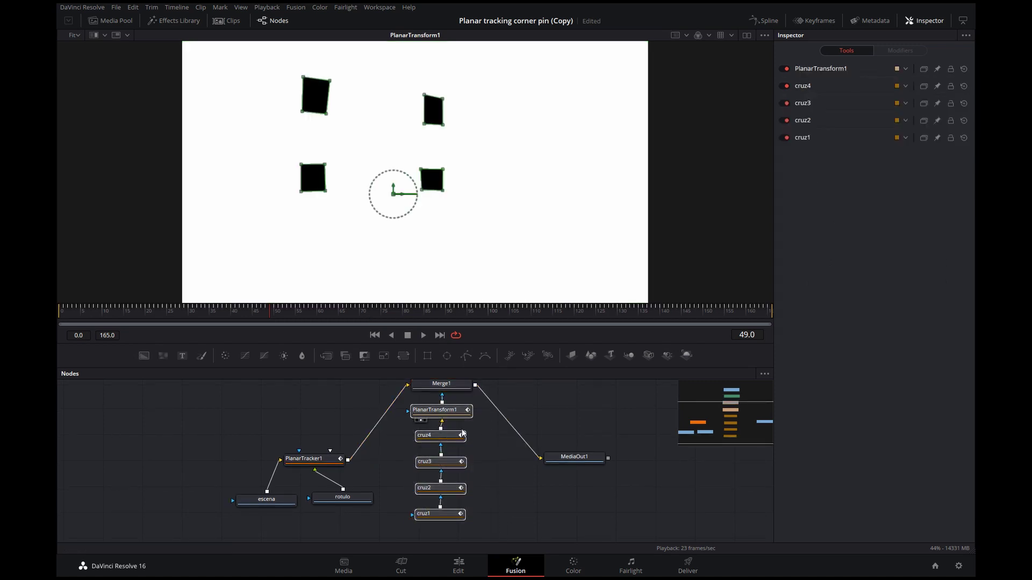
{"action": "right_click", "coordinate": [457, 411]}
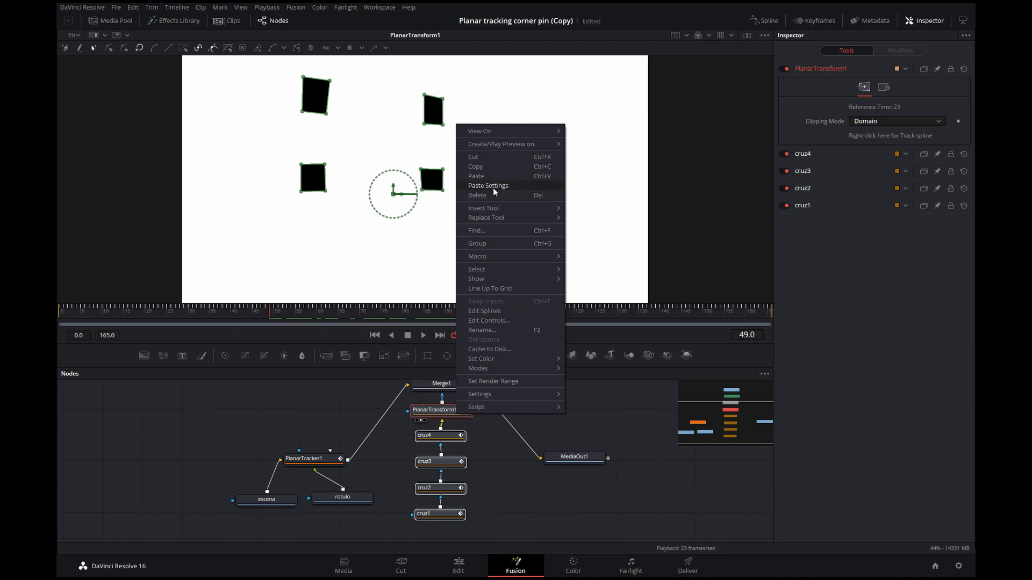
{"action": "left_click", "coordinate": [481, 244]}
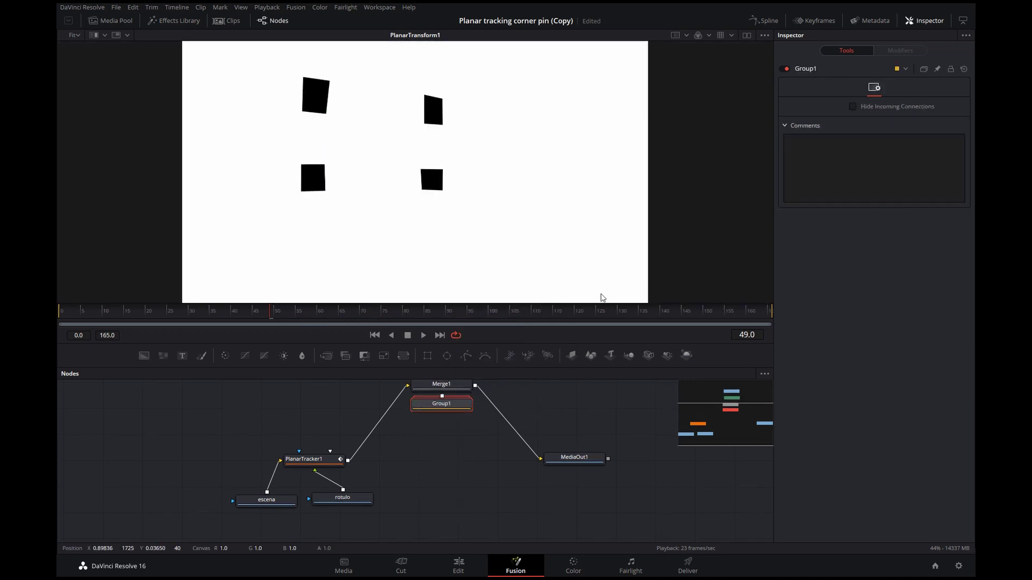
{"action": "left_click_drag", "start_coordinate": [441, 404], "coordinate": [443, 438]}
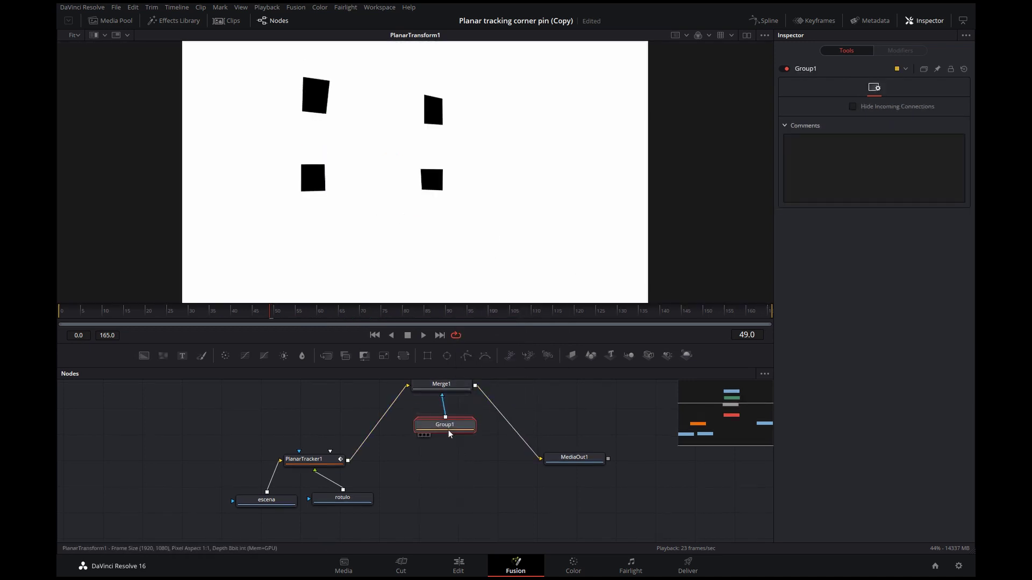
Step: Group escena, rotulo and PlanarTracker1 into Group2 and rearrange the group nodes
{"action": "left_click_drag", "start_coordinate": [403, 513], "coordinate": [221, 444]}
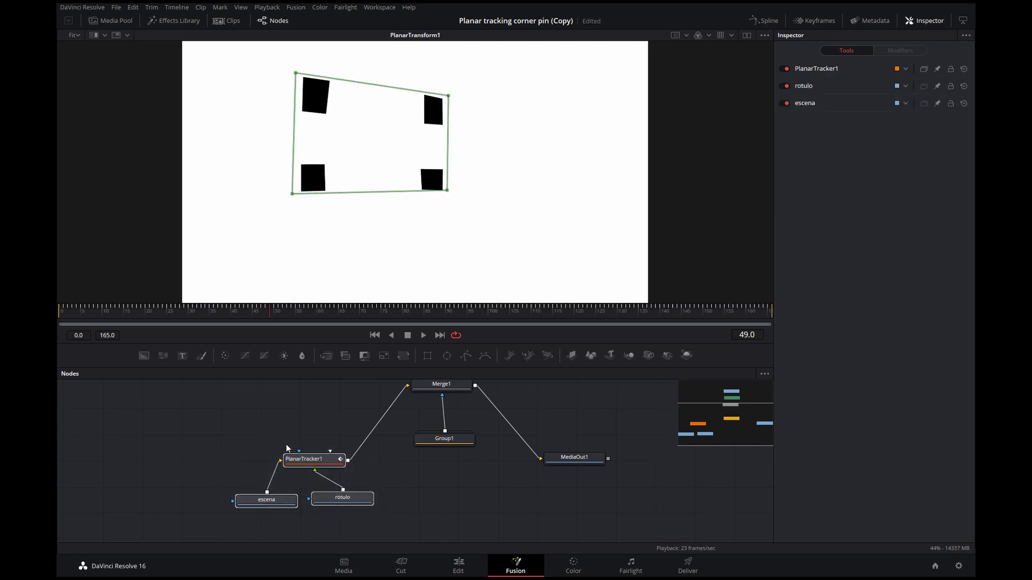
{"action": "right_click", "coordinate": [308, 460]}
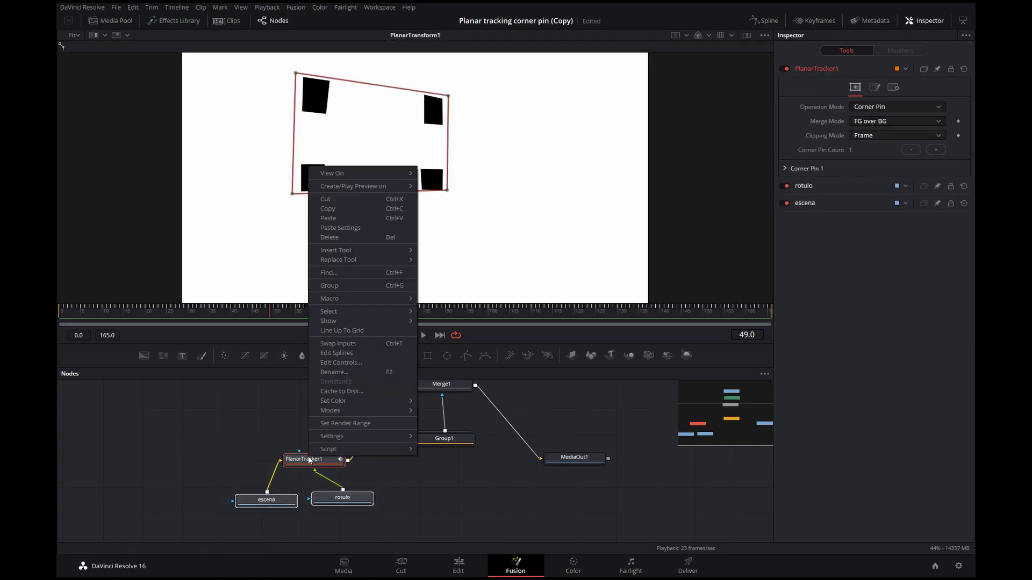
{"action": "left_click", "coordinate": [332, 285]}
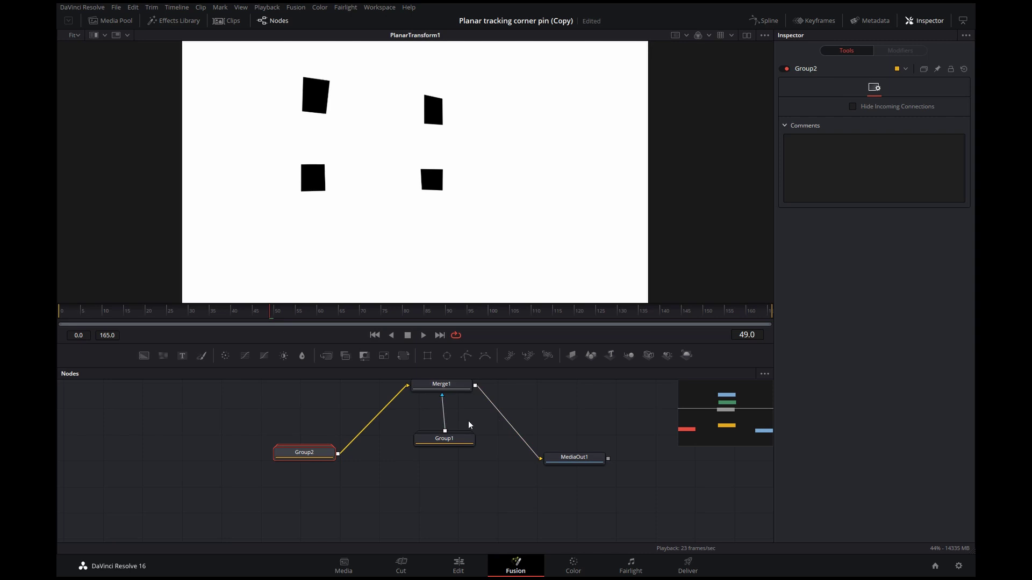
{"action": "scroll", "coordinate": [391, 434], "scroll_direction": "up", "scroll_amount": 3}
{"action": "left_click_drag", "start_coordinate": [300, 504], "coordinate": [304, 446]}
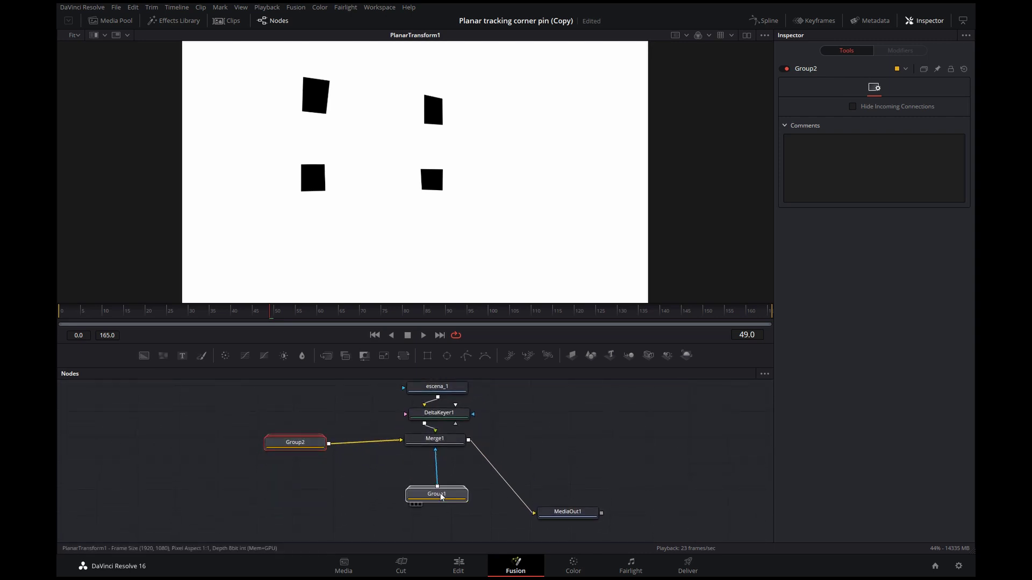
{"action": "left_click_drag", "start_coordinate": [436, 493], "coordinate": [424, 499]}
Step: Rename Group2 to fondo and Group1 to cruces
{"action": "left_click", "coordinate": [301, 446]}
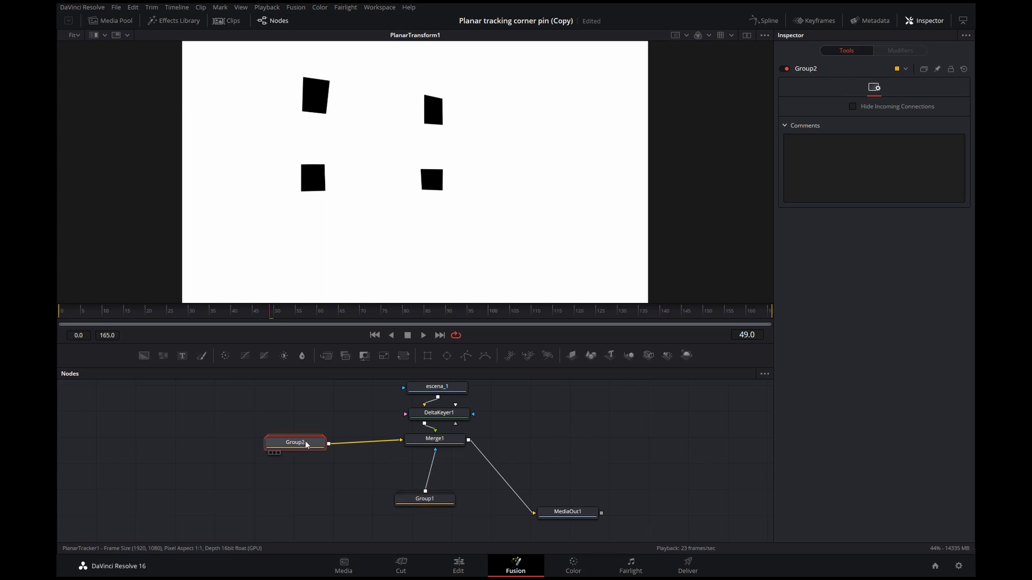
{"action": "key", "text": "F2"}
{"action": "key", "text": "BackSpace"}
{"action": "type", "text": "fondo"}
{"action": "key", "text": "Return"}
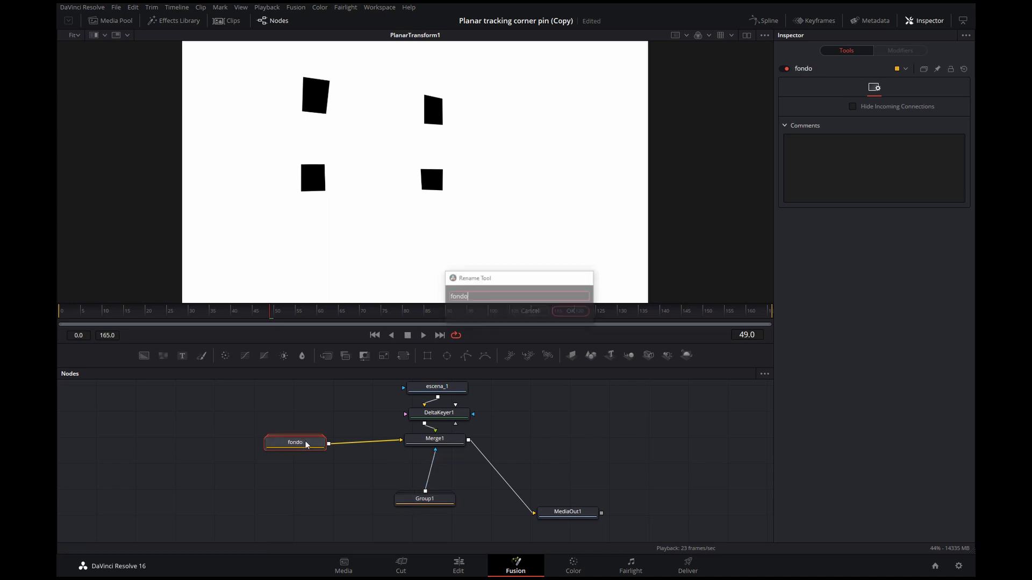
{"action": "left_click", "coordinate": [430, 500]}
{"action": "right_click", "coordinate": [430, 501]}
{"action": "key", "text": "F2"}
{"action": "type", "text": "cruces"}
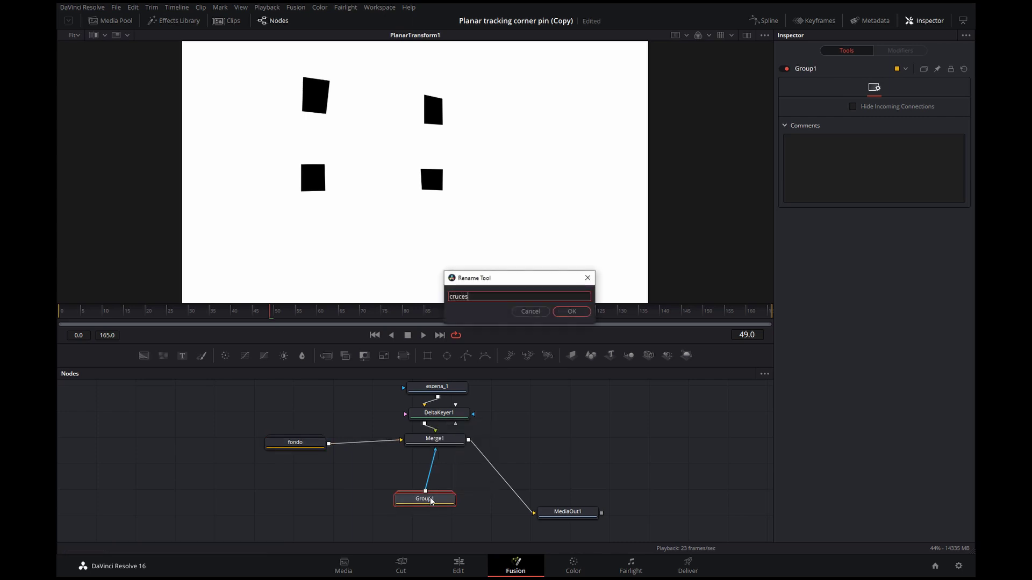
{"action": "left_click", "coordinate": [575, 316]}
Step: Line MediaOut1 up with Merge1 and place cruces directly under Merge1
{"action": "left_click_drag", "start_coordinate": [572, 513], "coordinate": [576, 454]}
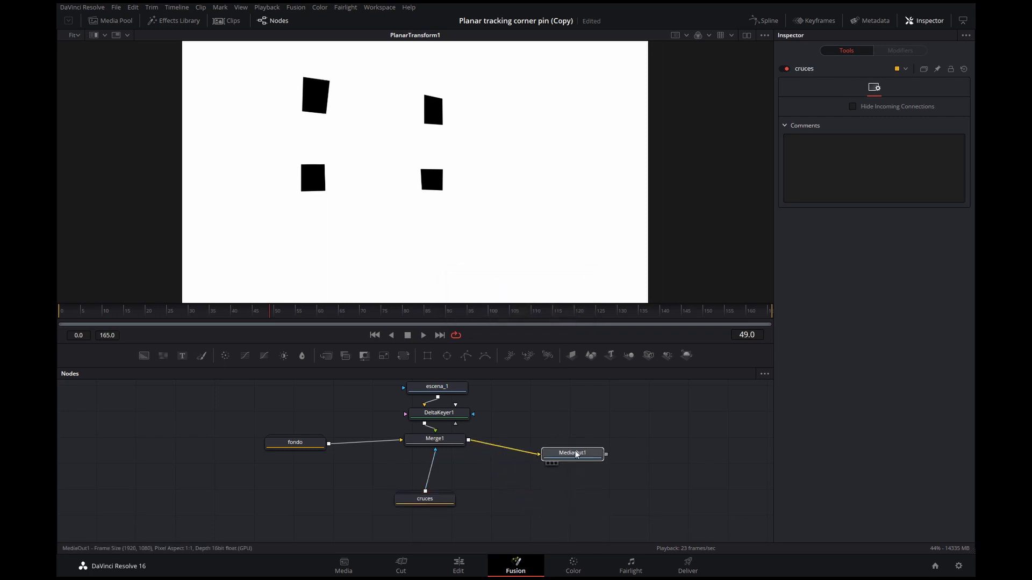
{"action": "scroll", "coordinate": [483, 484], "scroll_direction": "up", "scroll_amount": 2}
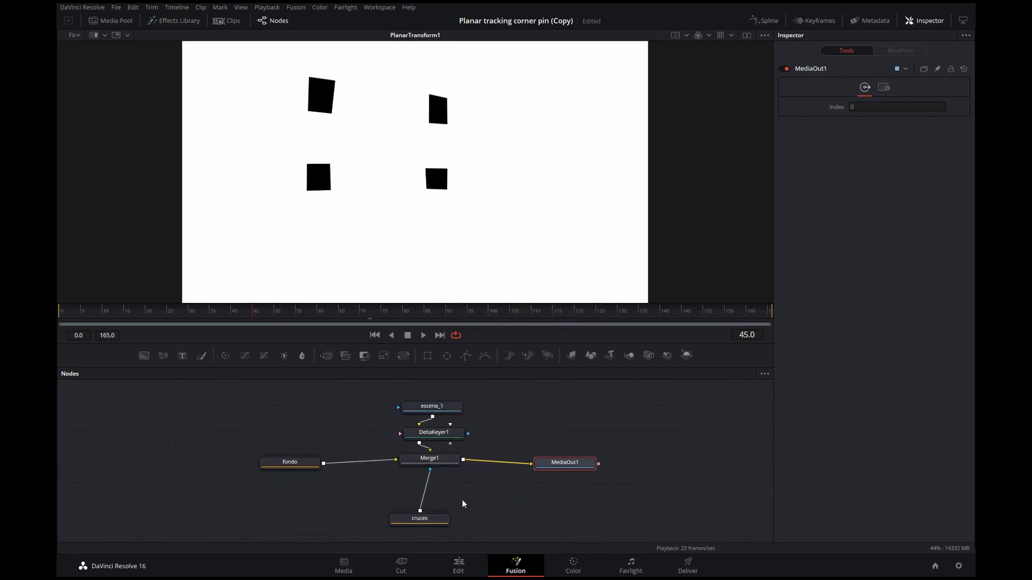
{"action": "left_click_drag", "start_coordinate": [419, 518], "coordinate": [429, 518]}
{"action": "left_click_drag", "start_coordinate": [309, 460], "coordinate": [309, 458]}
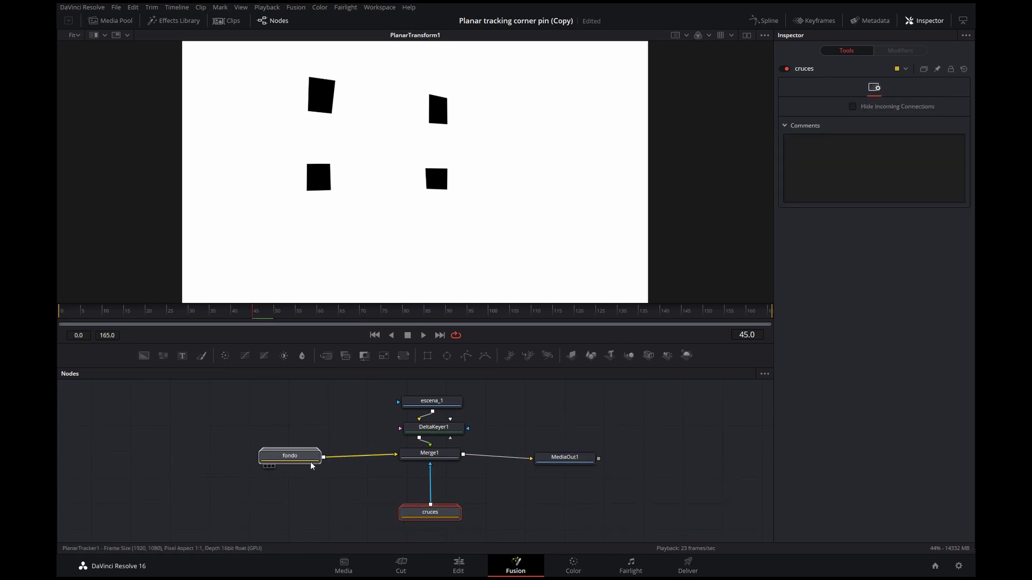
{"action": "left_click_drag", "start_coordinate": [575, 459], "coordinate": [565, 453]}
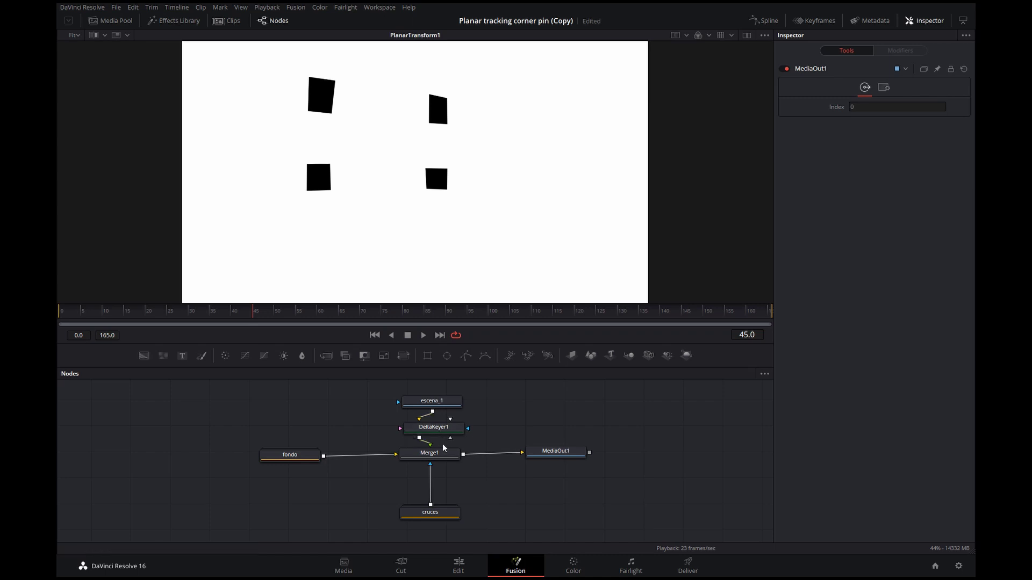
Step: Show MediaOut1's final composite in the viewer
{"action": "left_click", "coordinate": [552, 454]}
{"action": "key", "text": "1"}
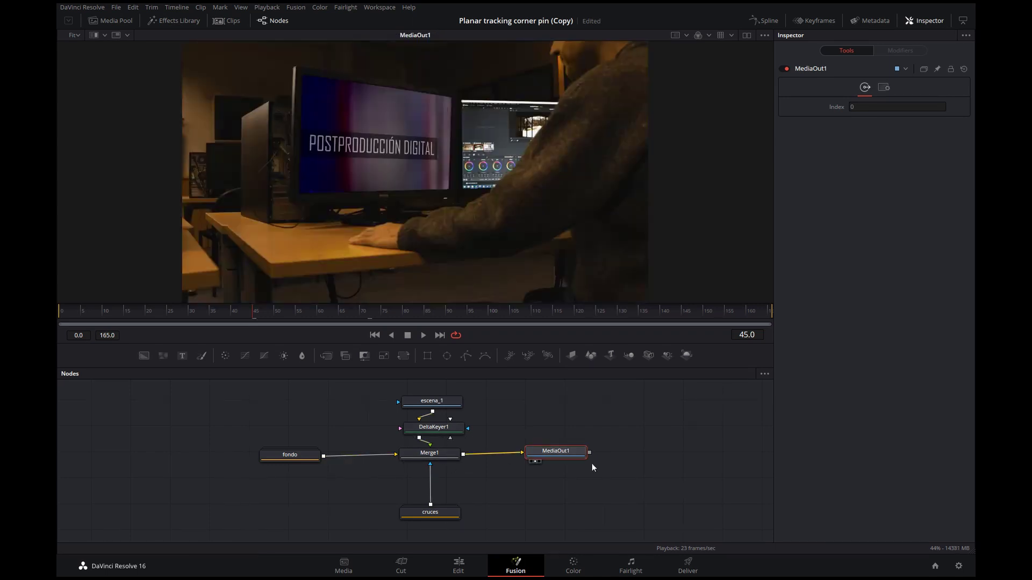
{"action": "left_click_drag", "start_coordinate": [547, 458], "coordinate": [548, 461]}
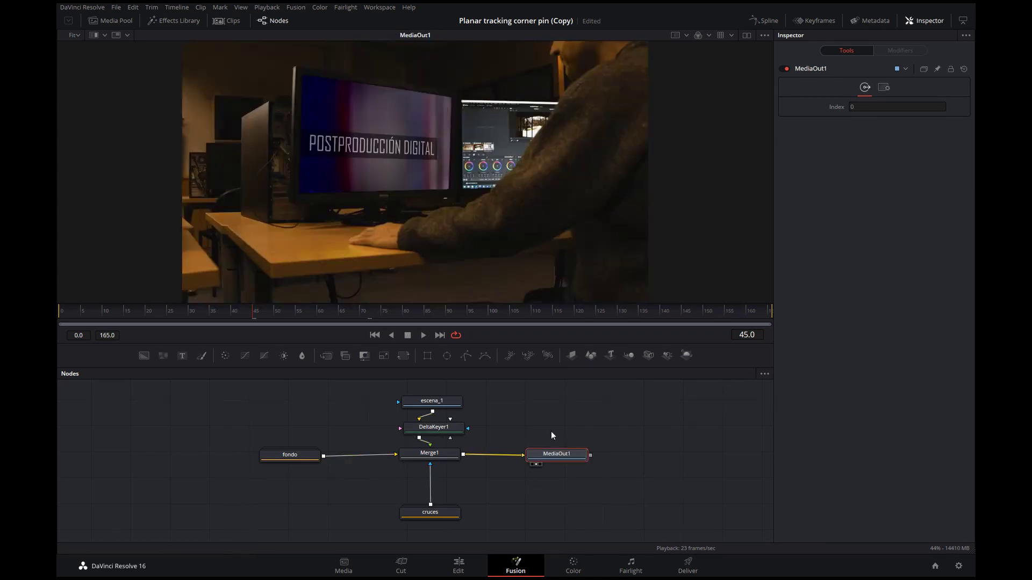
Step: Scrub back through the composite, checking frames 11 to 18 for visible tracking crosses
{"action": "left_click_drag", "start_coordinate": [698, 322], "coordinate": [114, 334]}
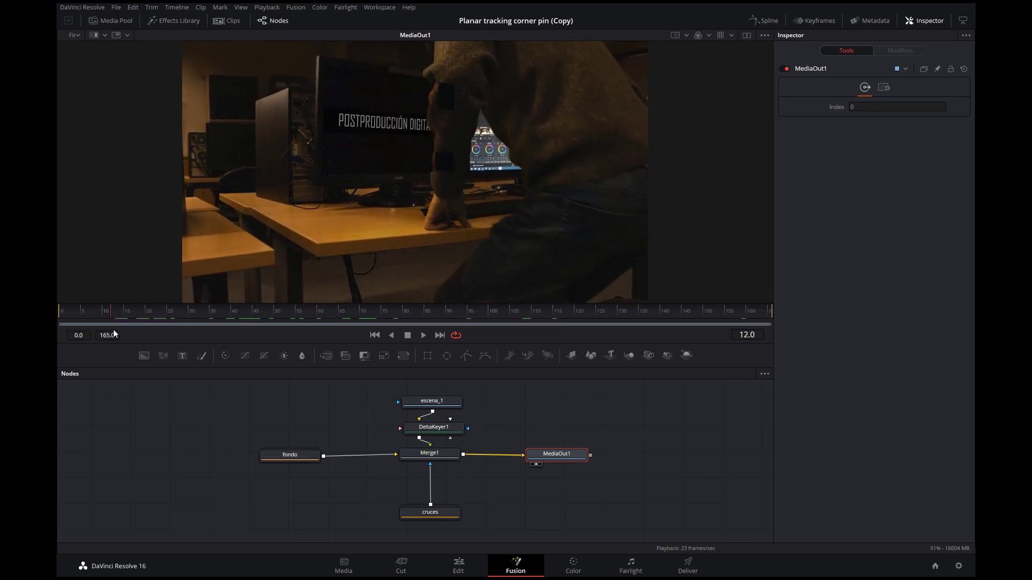
{"action": "scroll", "coordinate": [472, 178], "scroll_direction": "up", "scroll_amount": 5}
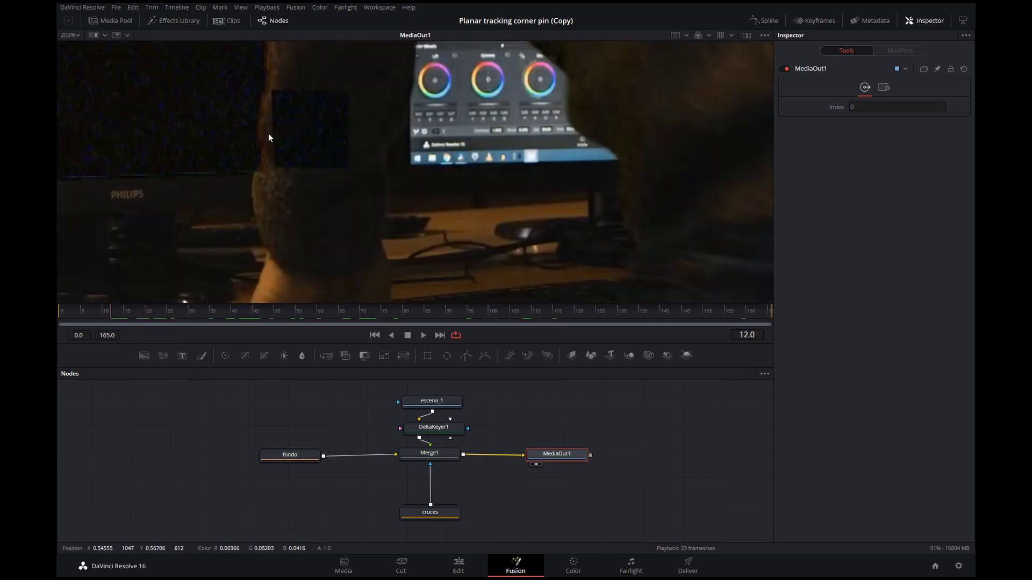
{"action": "scroll", "coordinate": [432, 156], "scroll_direction": "down", "scroll_amount": 3}
{"action": "scroll", "coordinate": [433, 153], "scroll_direction": "down", "scroll_amount": 2}
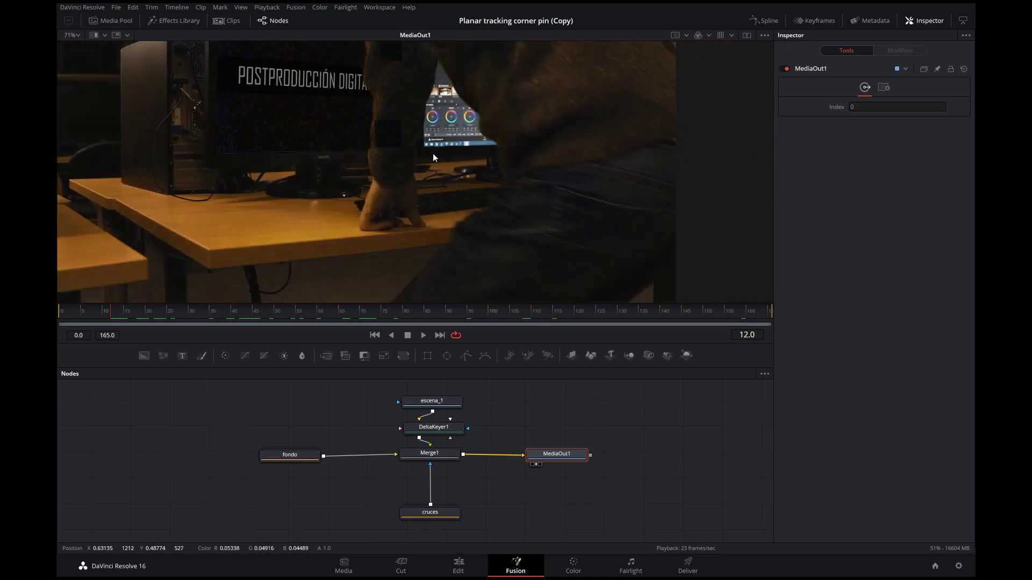
{"action": "scroll", "coordinate": [433, 153], "scroll_direction": "down", "scroll_amount": 1}
{"action": "scroll", "coordinate": [434, 154], "scroll_direction": "down", "scroll_amount": 2}
{"action": "scroll", "coordinate": [438, 149], "scroll_direction": "up", "scroll_amount": 2}
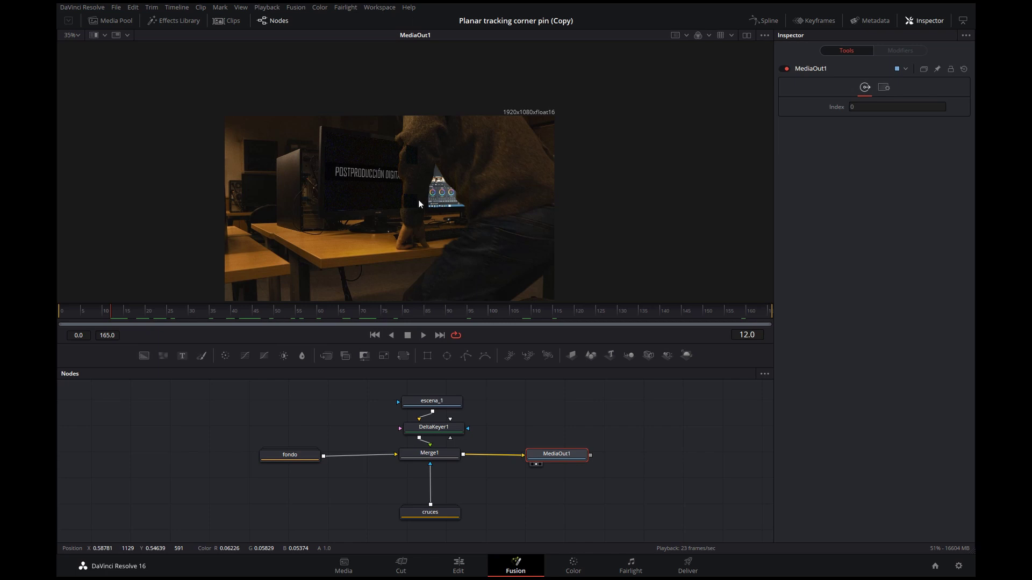
{"action": "scroll", "coordinate": [481, 208], "scroll_direction": "up", "scroll_amount": 1}
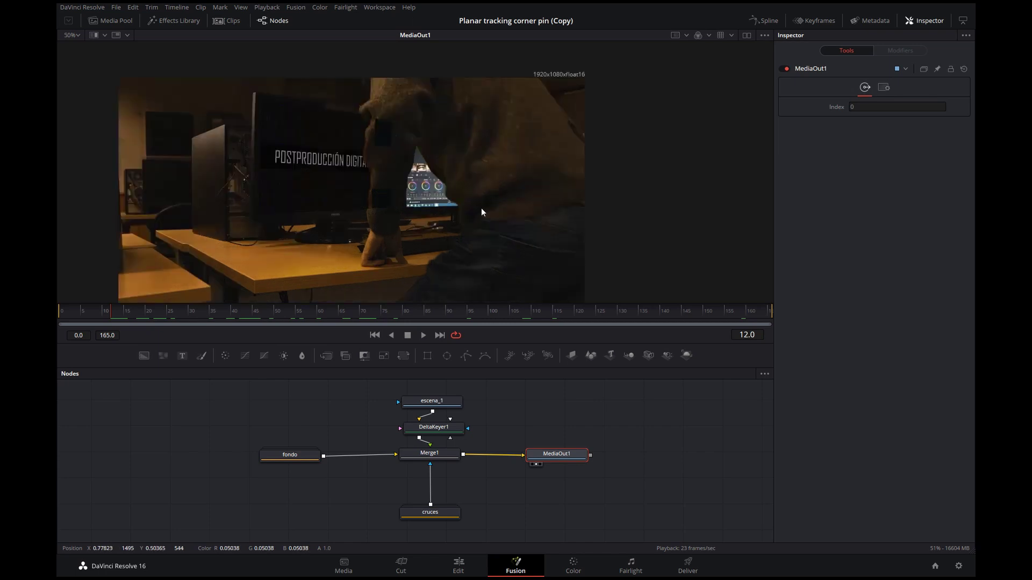
{"action": "left_click_drag", "start_coordinate": [111, 312], "coordinate": [146, 311]}
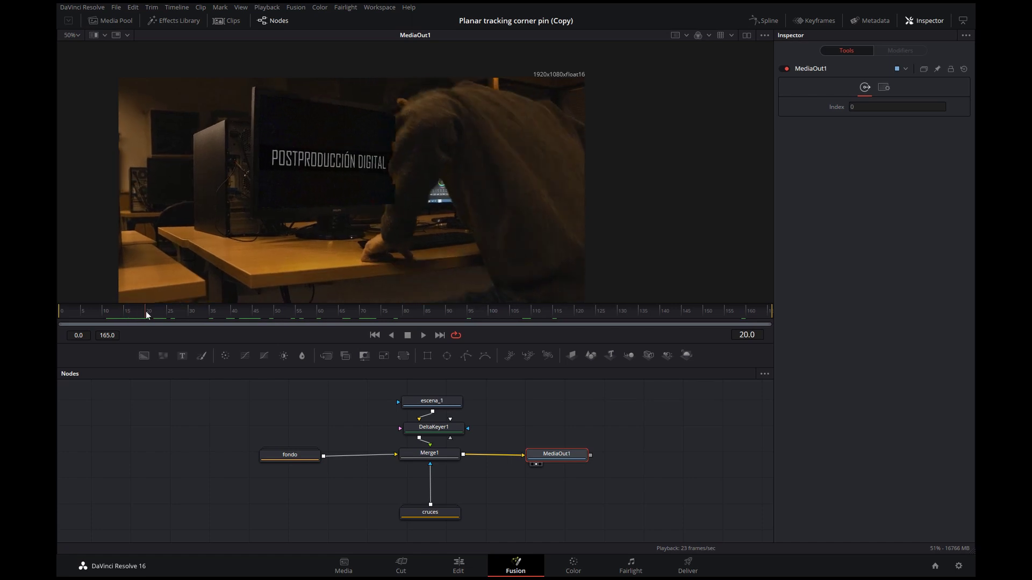
Step: Inside the cruces group, keyframe cruz2's Size at 1.0 on frame 20 and 0 on frame 19
{"action": "double_click", "coordinate": [443, 511]}
{"action": "scroll", "coordinate": [445, 511], "scroll_direction": "down", "scroll_amount": 2}
{"action": "scroll", "coordinate": [449, 510], "scroll_direction": "down", "scroll_amount": 2}
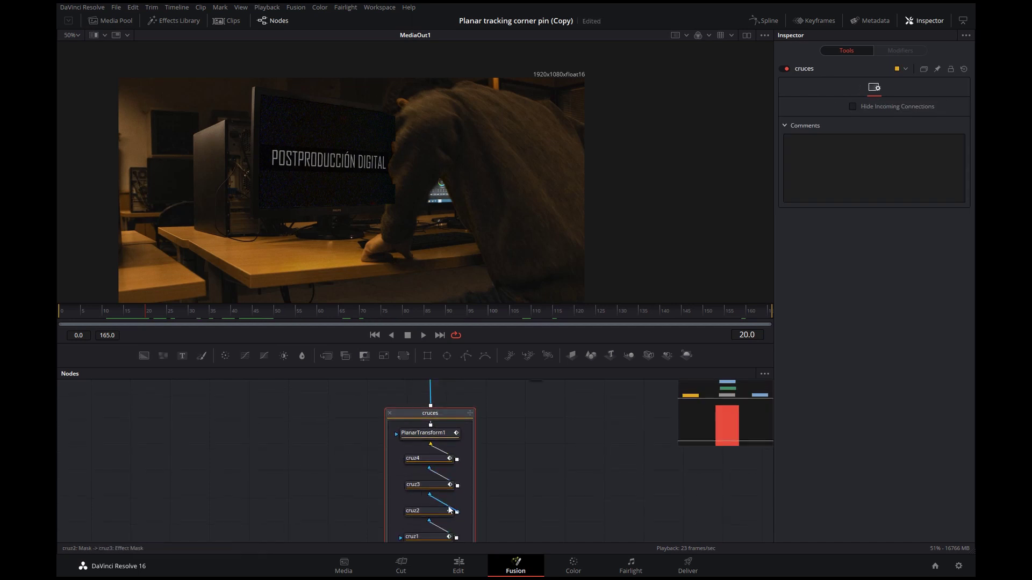
{"action": "scroll", "coordinate": [439, 490], "scroll_direction": "down", "scroll_amount": 2}
{"action": "left_click", "coordinate": [438, 486]}
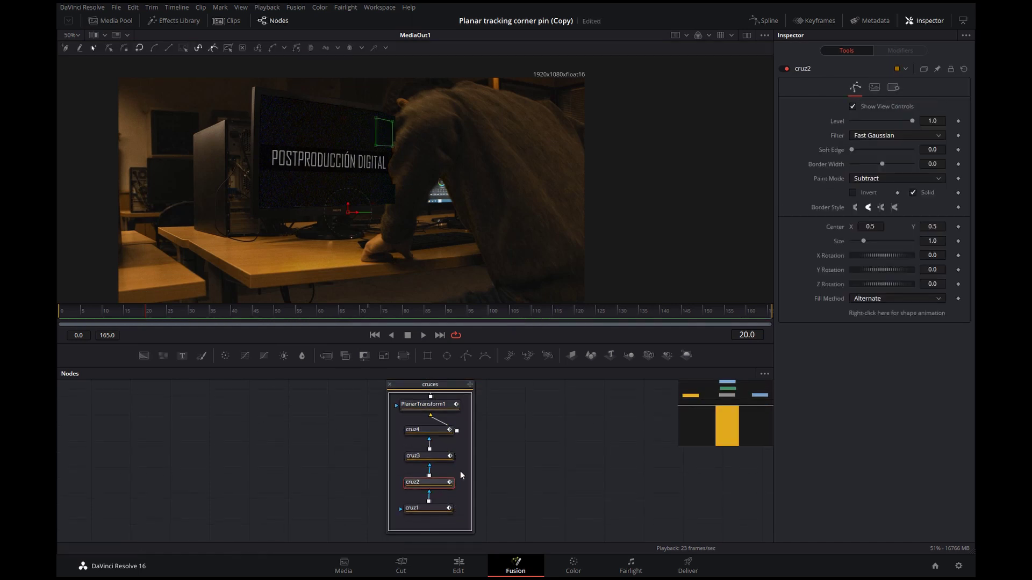
{"action": "left_click", "coordinate": [957, 240]}
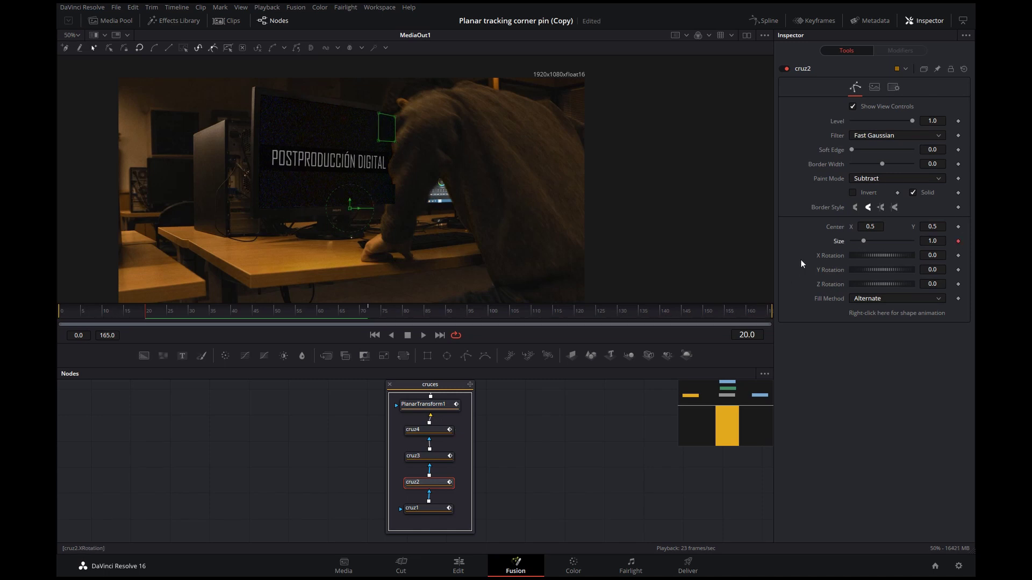
{"action": "key", "text": "Left"}
{"action": "key", "text": "Left"}
{"action": "left_click_drag", "start_coordinate": [859, 243], "coordinate": [798, 239]}
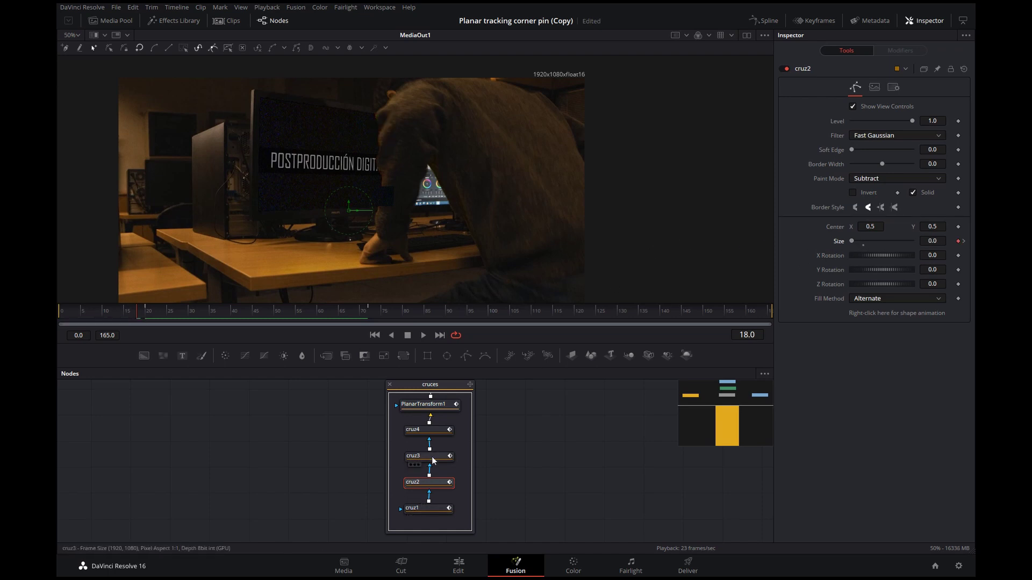
Step: Keyframe cruz4's Size at 1.0 on frame 21 and 0 on frame 19, then collapse cruces
{"action": "left_click", "coordinate": [433, 431]}
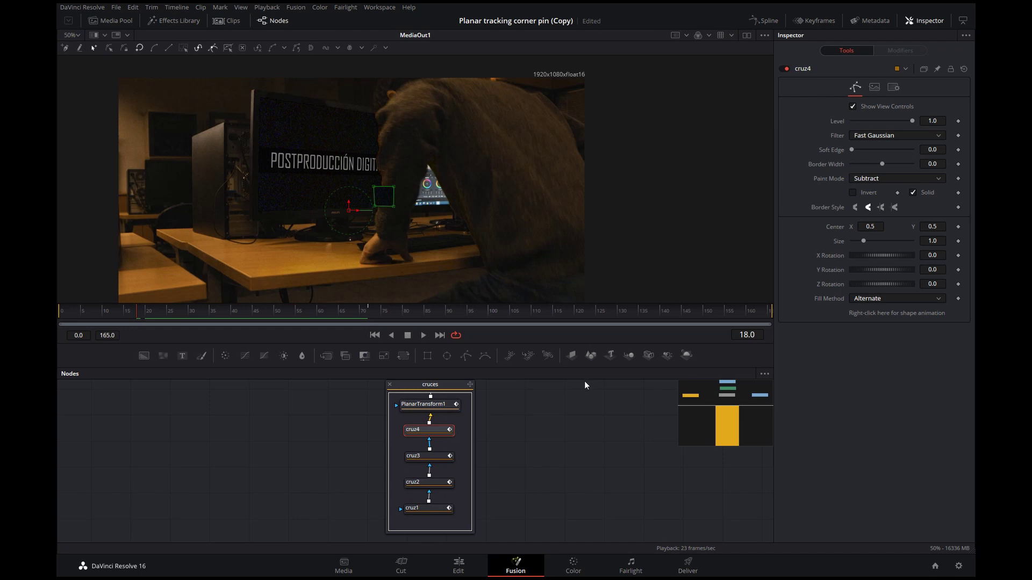
{"action": "key", "text": "space"}
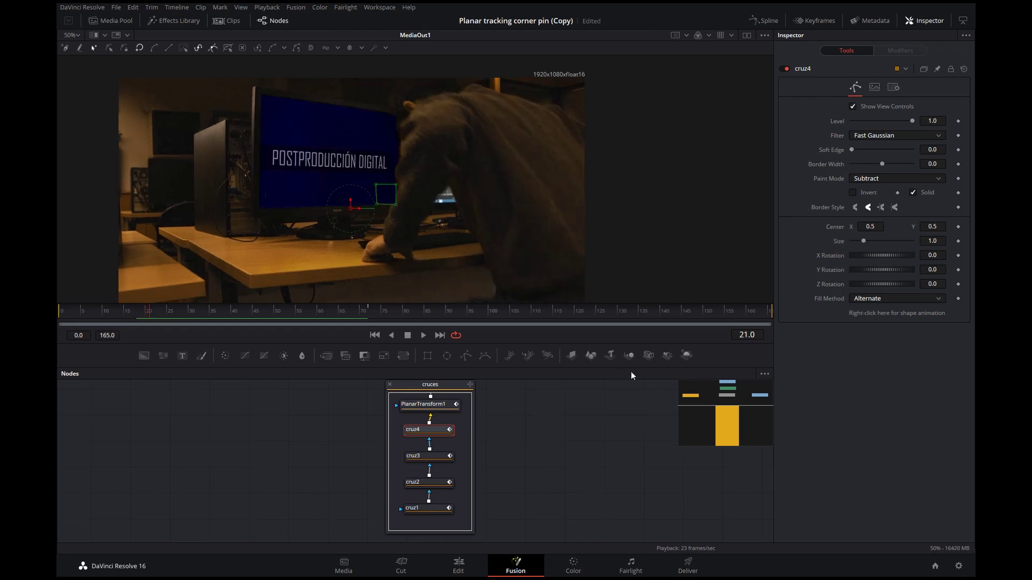
{"action": "left_click", "coordinate": [958, 242]}
{"action": "key", "text": "Left"}
{"action": "key", "text": "Left"}
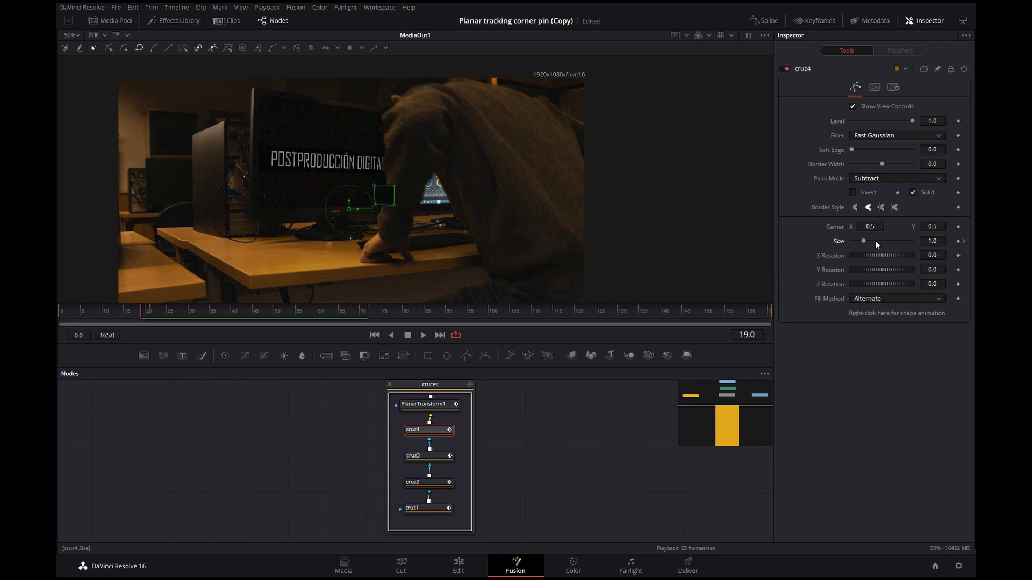
{"action": "left_click_drag", "start_coordinate": [863, 244], "coordinate": [718, 233]}
{"action": "left_click", "coordinate": [389, 385]}
{"action": "scroll", "coordinate": [510, 419], "scroll_direction": "up", "scroll_amount": 1}
{"action": "scroll", "coordinate": [509, 419], "scroll_direction": "up", "scroll_amount": 2}
{"action": "scroll", "coordinate": [510, 423], "scroll_direction": "up", "scroll_amount": 1}
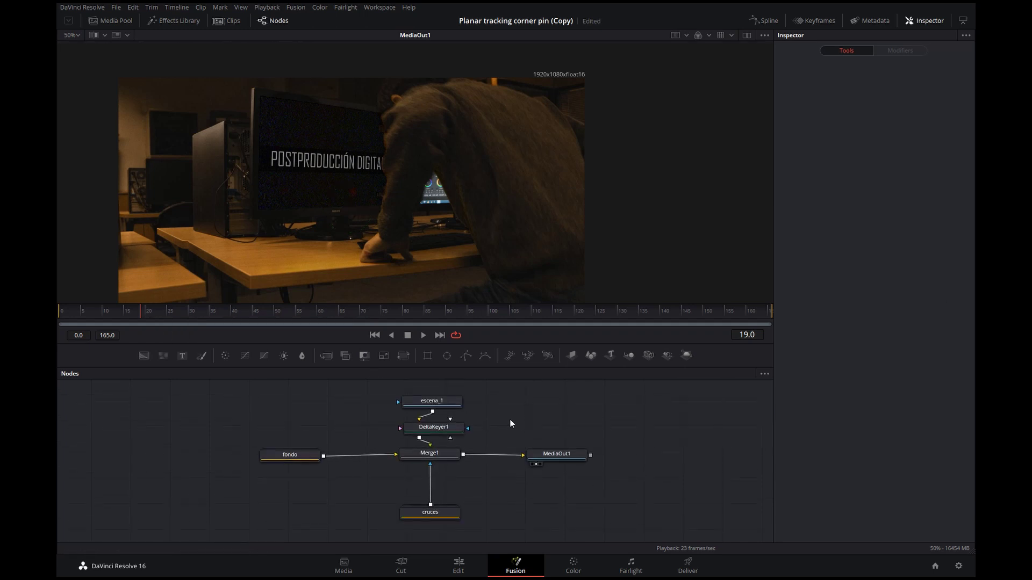
Step: On the Edit page, loop-play the composited timeline, then show Fusion Clip 1's Inspector properties
{"action": "left_click", "coordinate": [459, 565]}
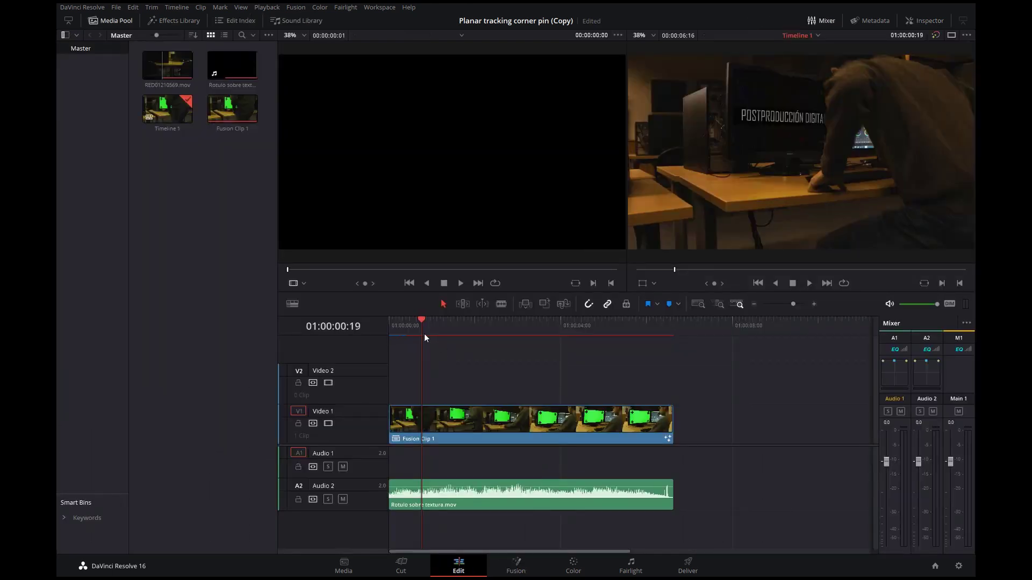
{"action": "left_click_drag", "start_coordinate": [423, 321], "coordinate": [646, 328]}
{"action": "key", "text": "ctrl+slash"}
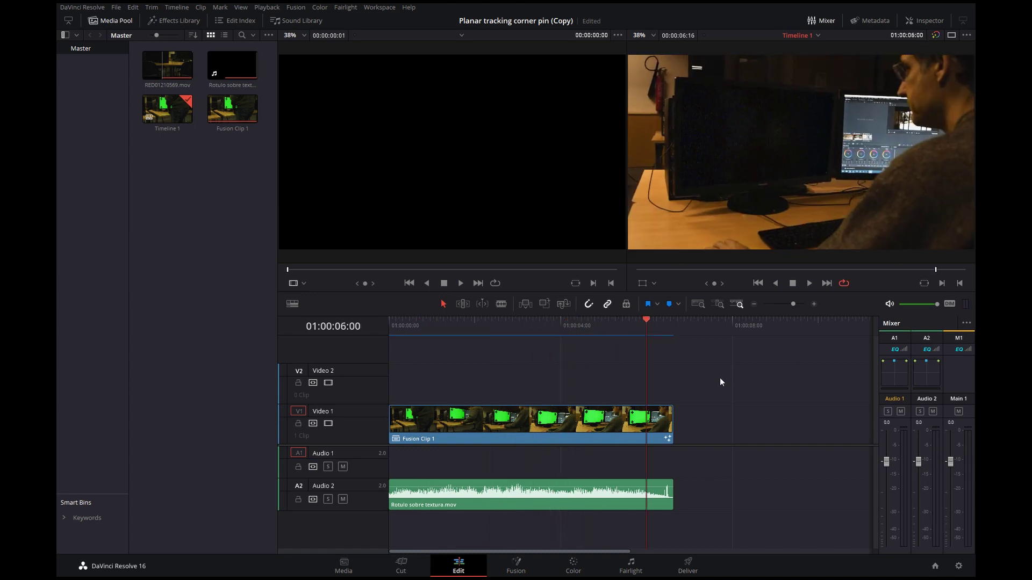
{"action": "key", "text": "space"}
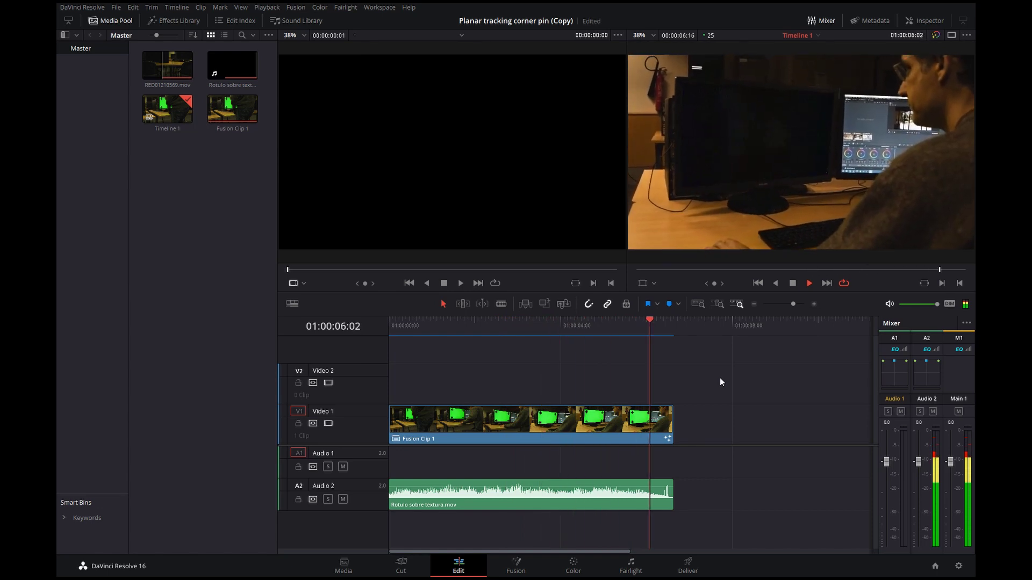
{"action": "key", "text": "space"}
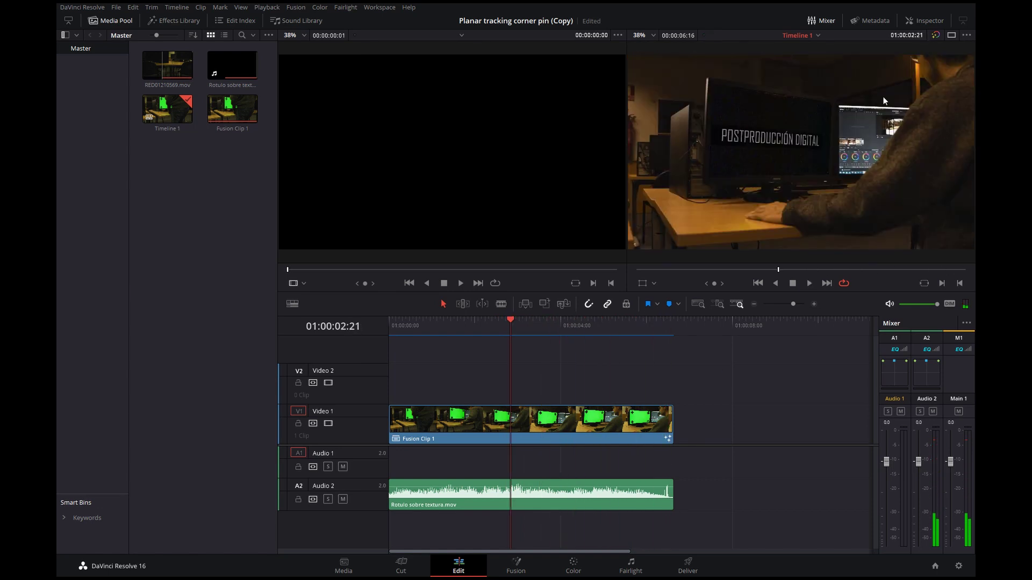
{"action": "left_click", "coordinate": [925, 21]}
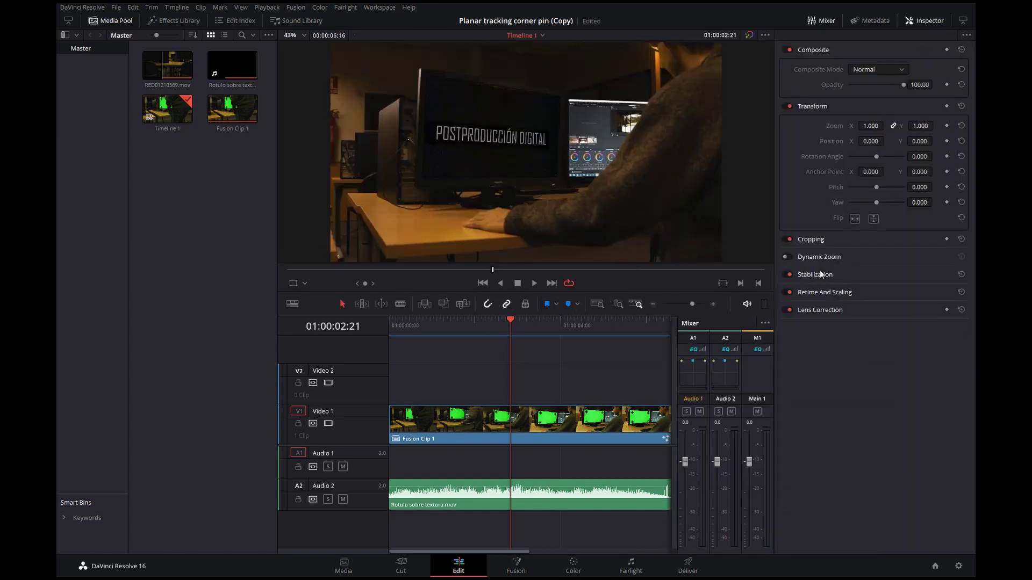
Step: Stabilize Fusion Clip 1 with Smooth at 0.504, then close the Inspector
{"action": "left_click", "coordinate": [533, 412]}
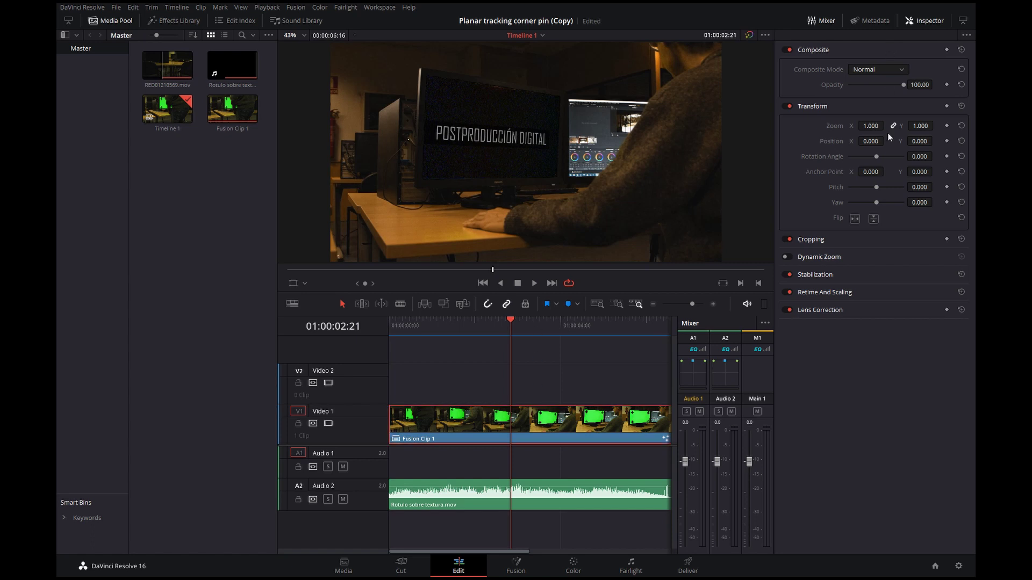
{"action": "left_click", "coordinate": [818, 276]}
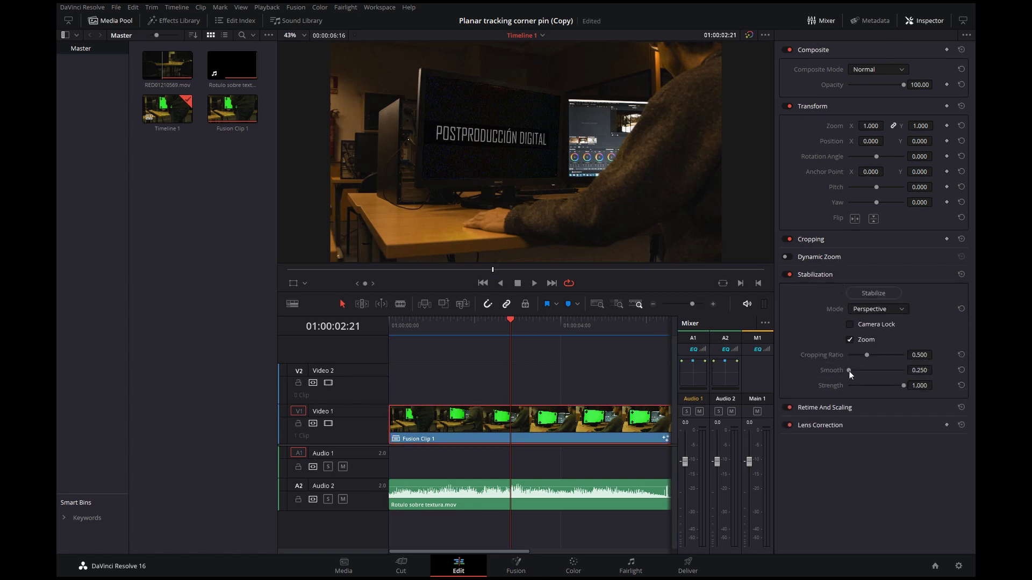
{"action": "left_click_drag", "start_coordinate": [849, 371], "coordinate": [866, 369]}
{"action": "left_click", "coordinate": [883, 293]}
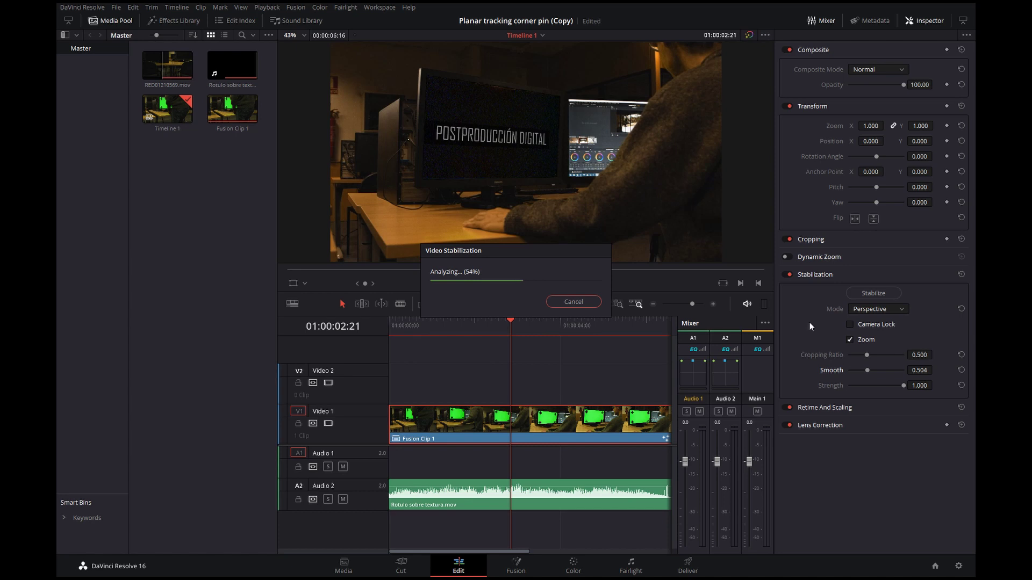
{"action": "left_click", "coordinate": [922, 22]}
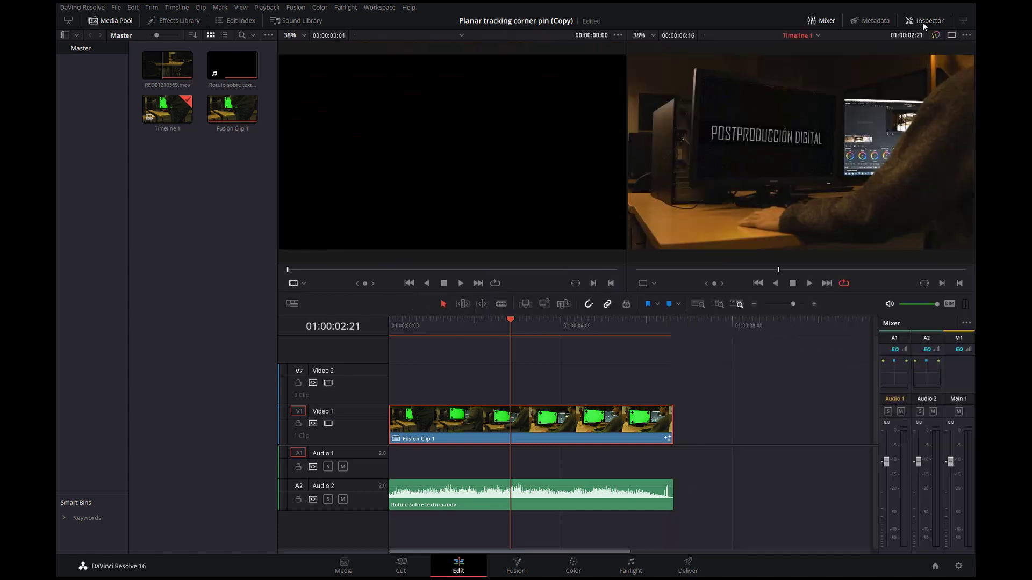
Step: Hide the Media Pool and play the stabilized POSTPRODUCCIÓN DIGITAL composite from the timeline start
{"action": "left_click", "coordinate": [110, 20]}
{"action": "key", "text": "Home"}
{"action": "key", "text": "space"}
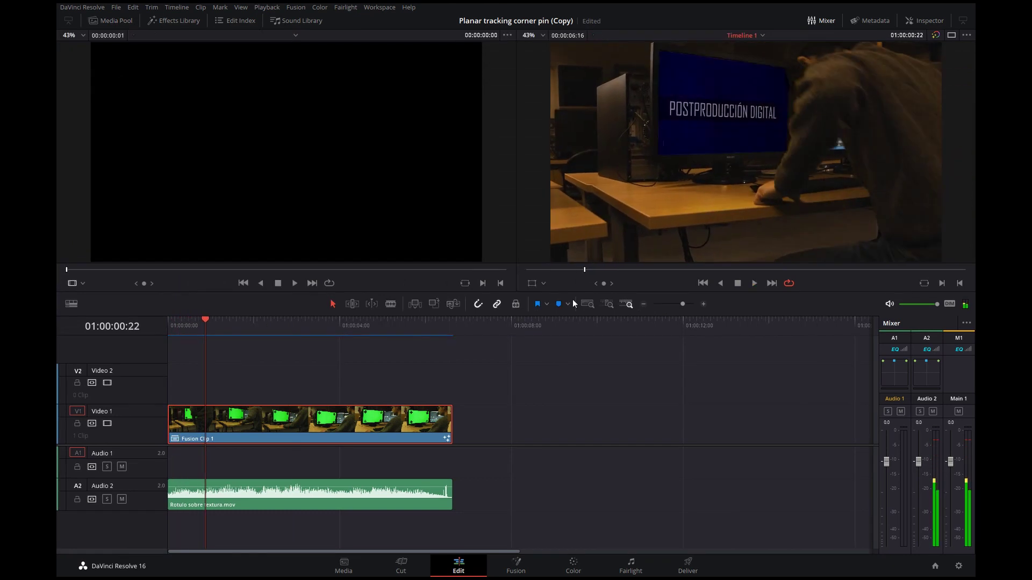